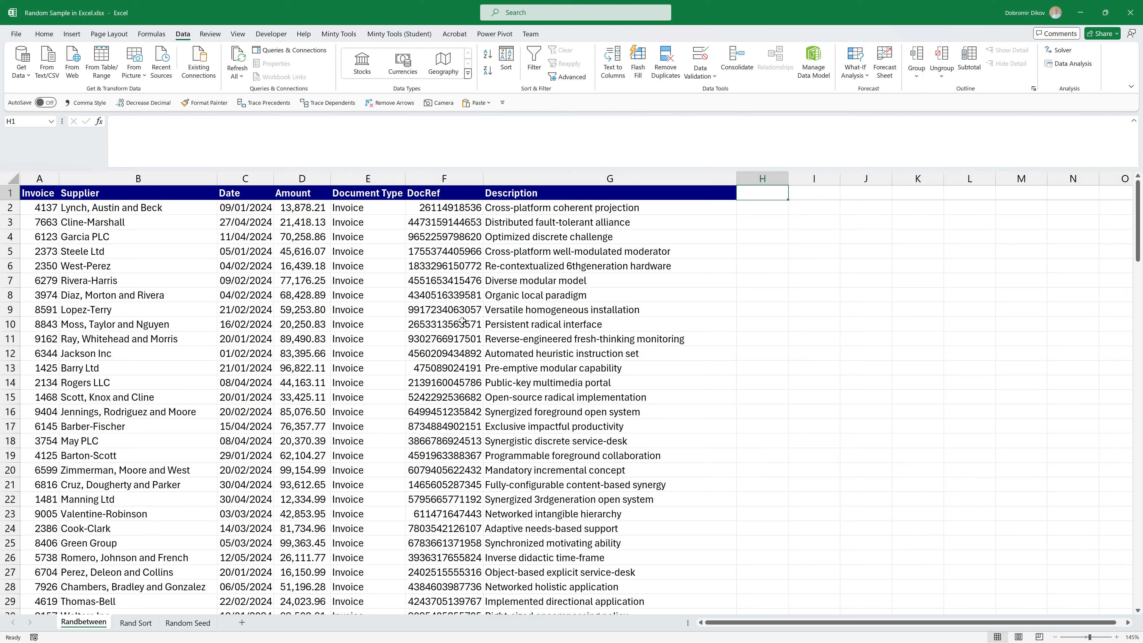
Step: Add the header "Sqnc" in H1 with an orange fill and black text
text(Sqnc)
key(ctrl+Return)
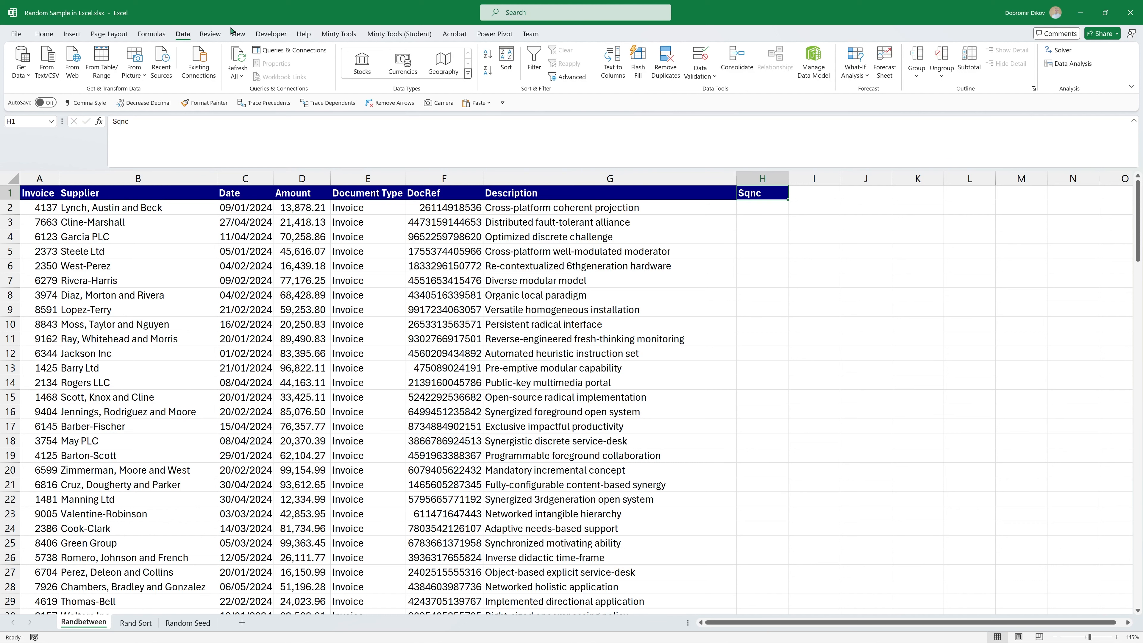
click(45, 33)
click(191, 70)
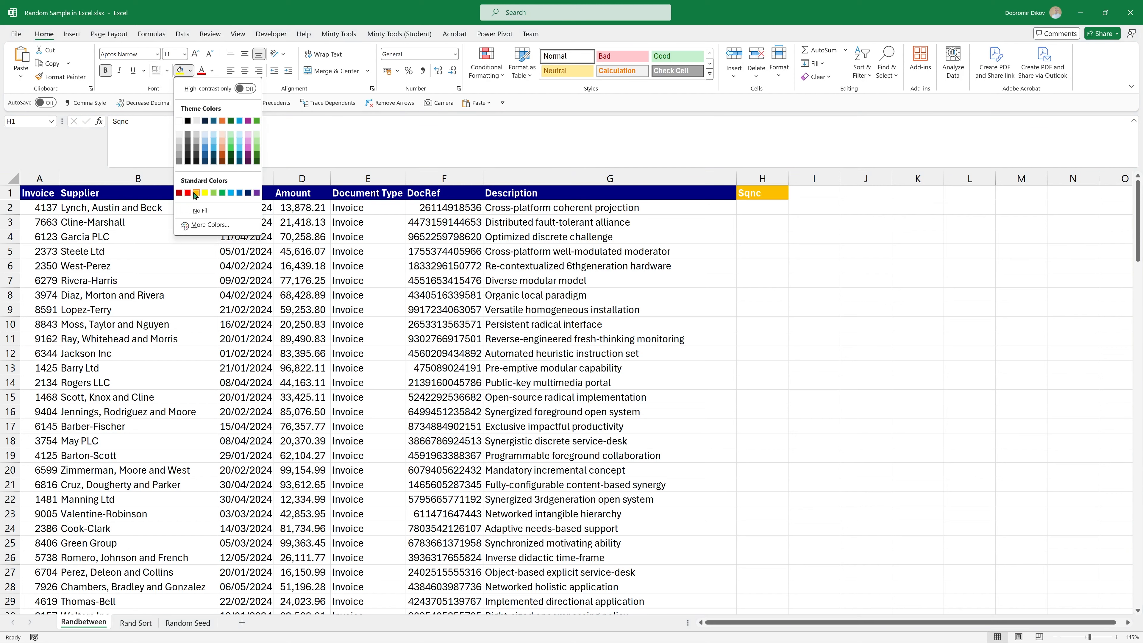
click(196, 193)
click(212, 70)
click(214, 110)
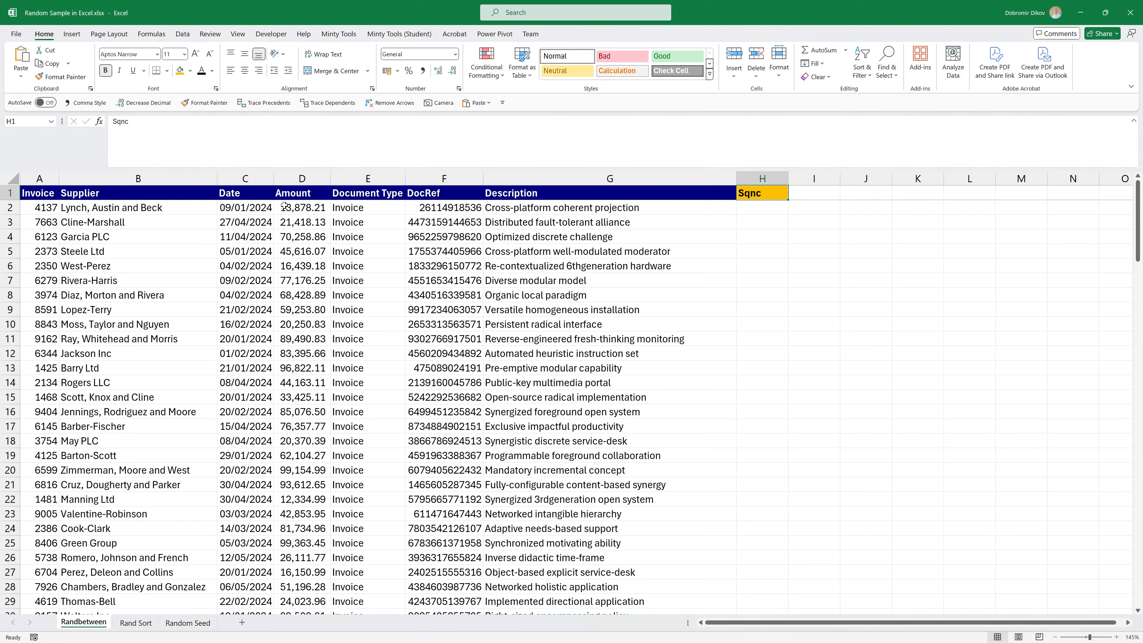
Step: Number the rows from H2 down with the formula =SEQUENCE(COUNT(D2:D144))
click(739, 211)
text(=sequ)
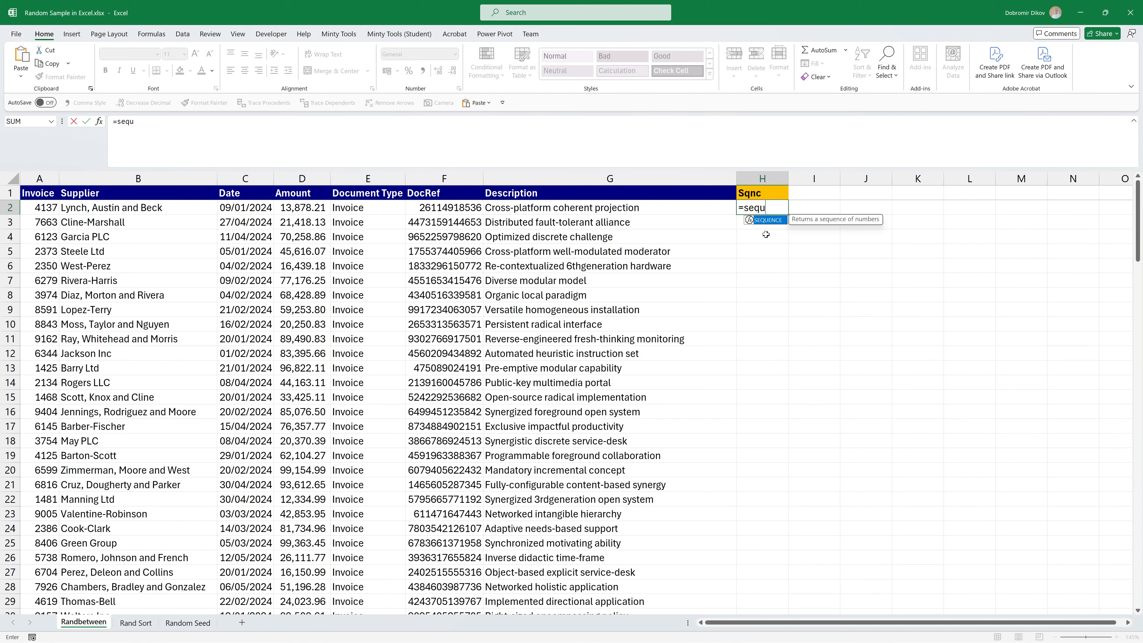
key(Tab)
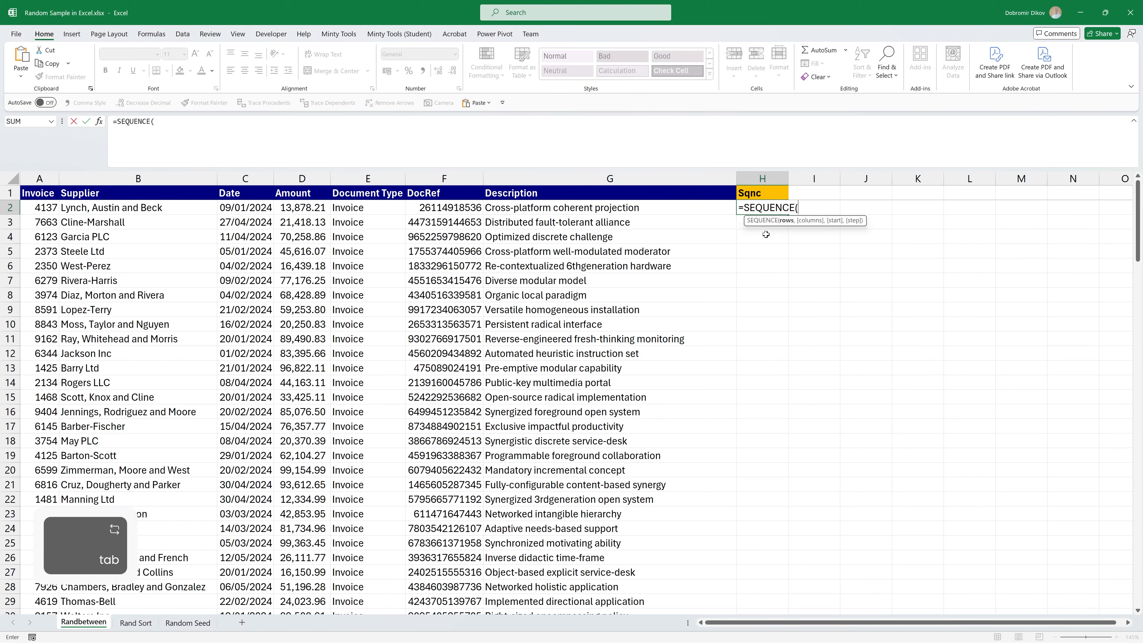
text(cou)
key(Tab)
key(Left)
key(Left)
key(Left)
key(Left)
key(ctrl+shift+Down)
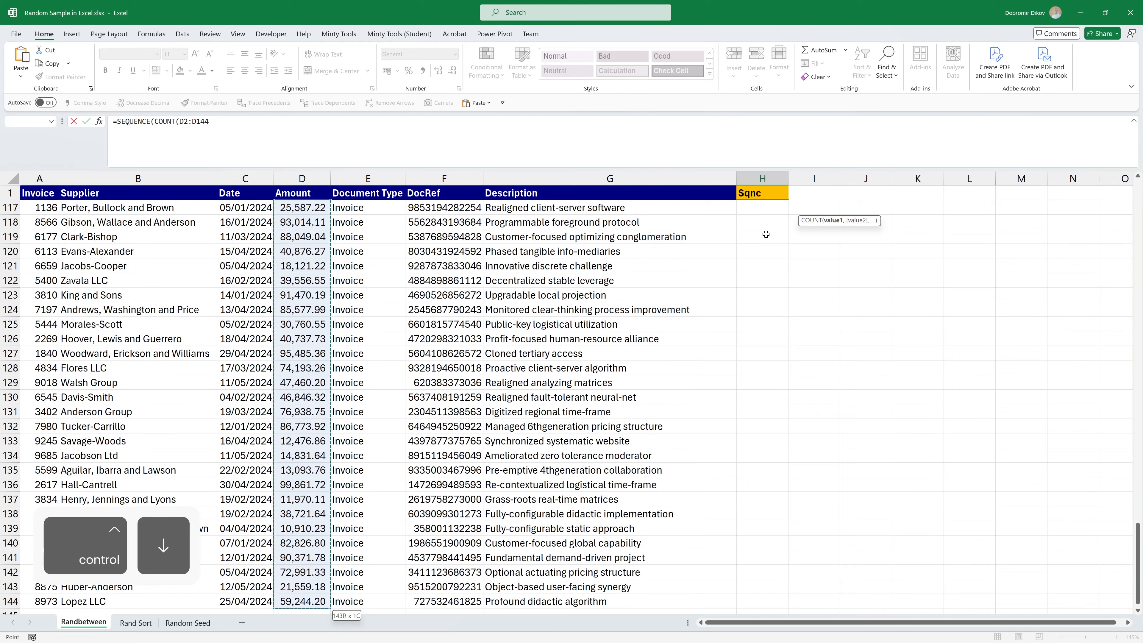
key(Return)
key(Return)
key(Down)
key(Down)
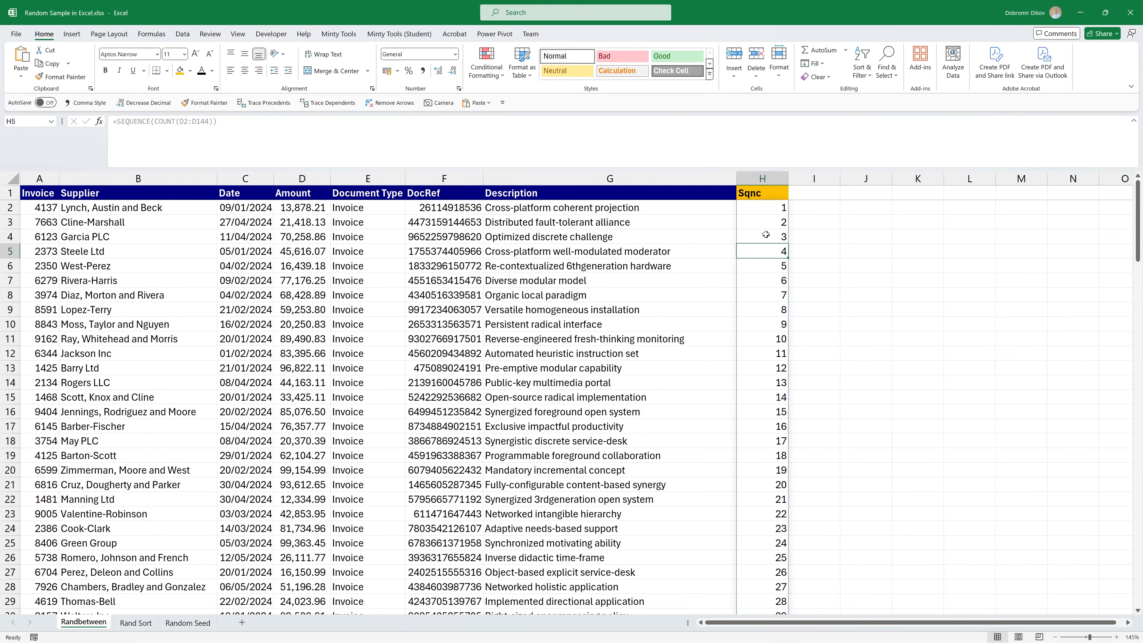
Step: Add the header "Sample" in I1 and copy the formatting of the Sqnc header onto it
key(ctrl+Up)
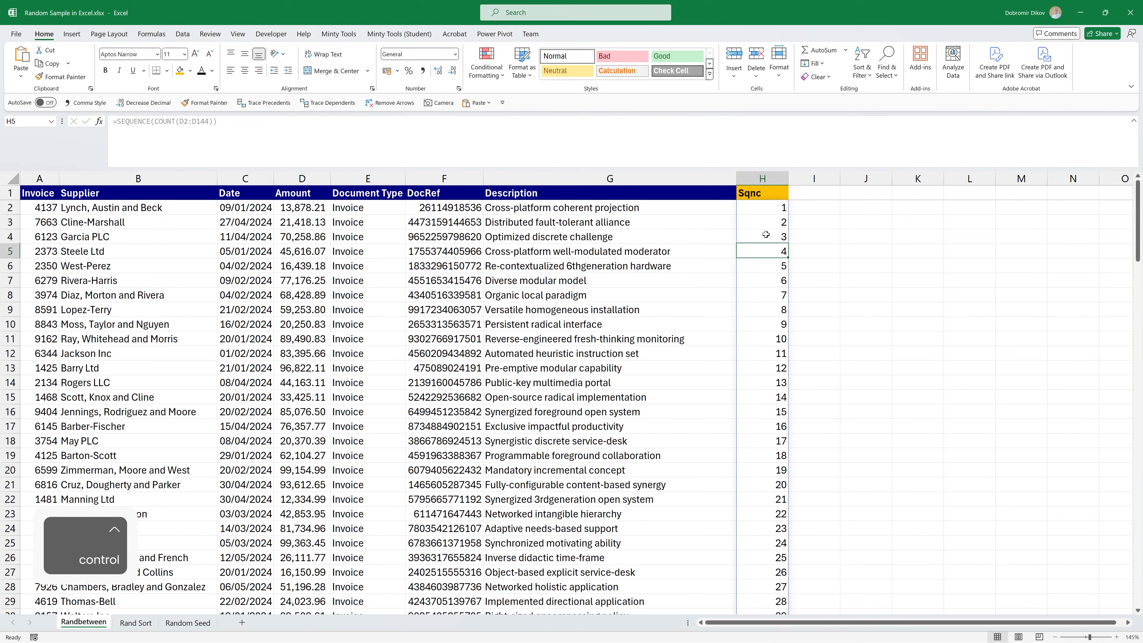
key(ctrl+Down)
key(ctrl+Up)
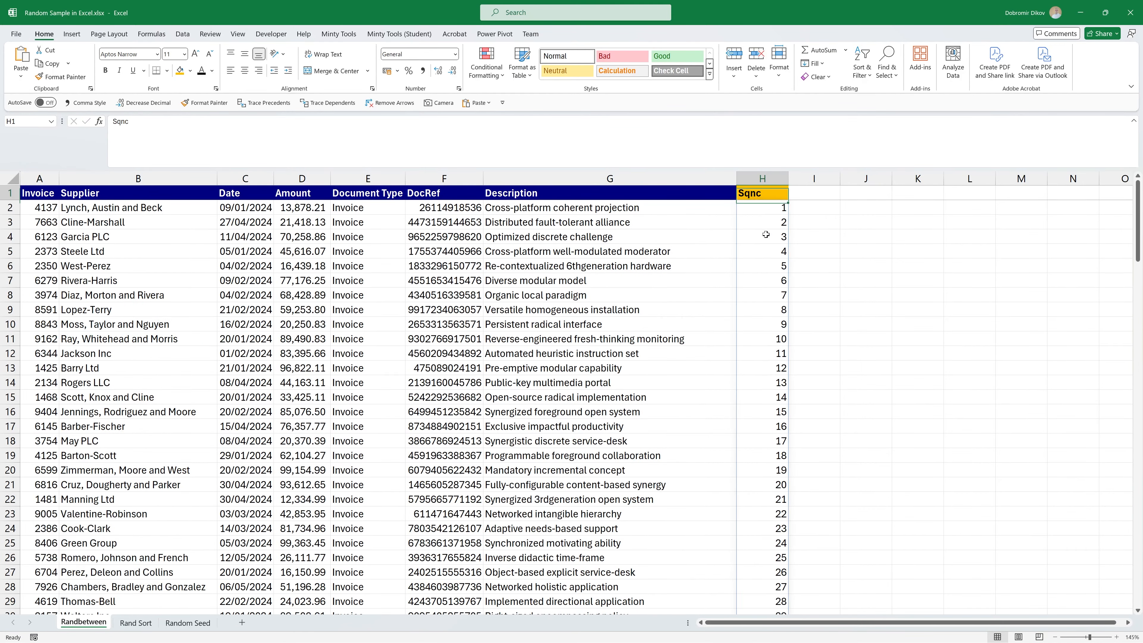
key(Right)
text(Sample)
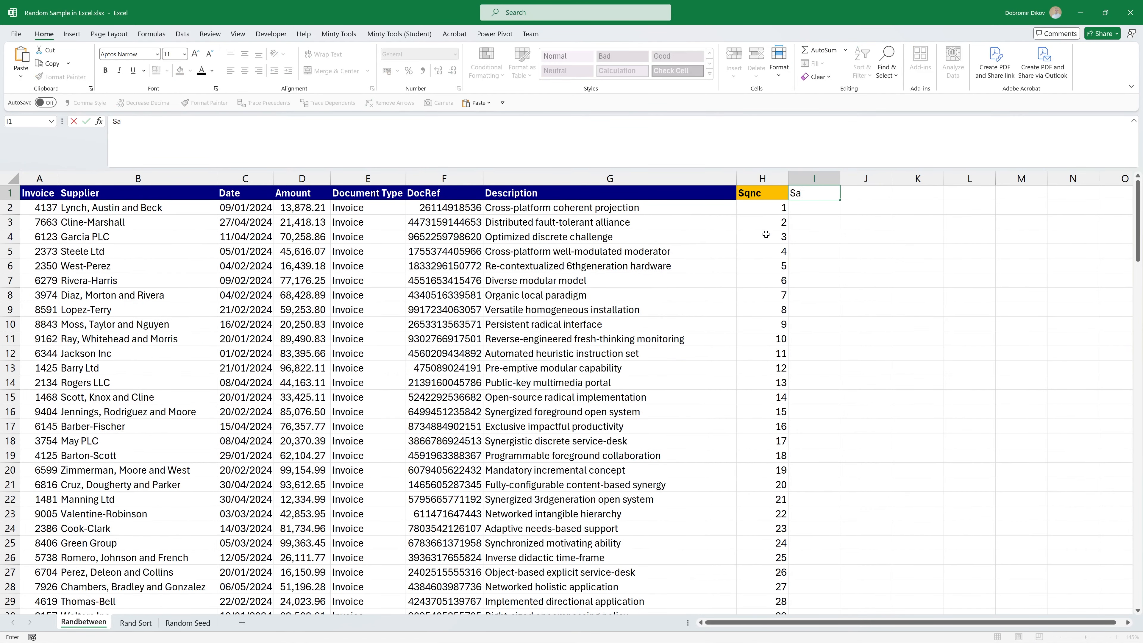
key(Return)
key(Up)
key(Left)
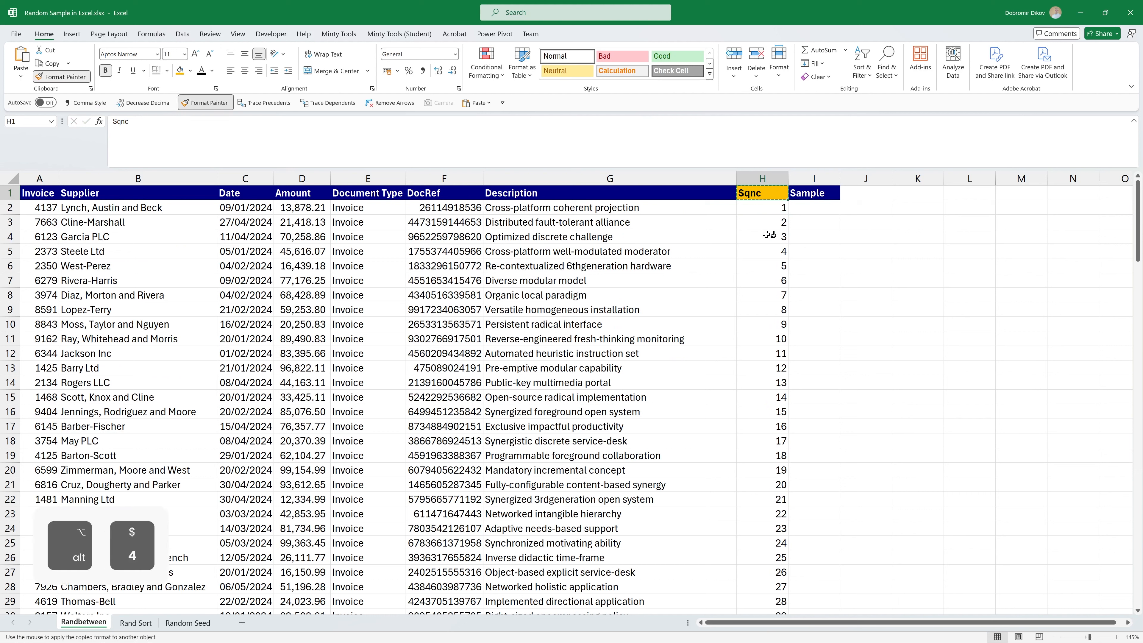
key(Right)
key(Down)
key(Down)
key(Down)
key(Down)
key(Down)
key(Up)
key(Up)
key(Up)
key(Up)
key(Up)
Step: Add the header "Random" in K1, leaving column J empty, and copy the orange header formatting from the Sample header onto it
key(Right)
key(Right)
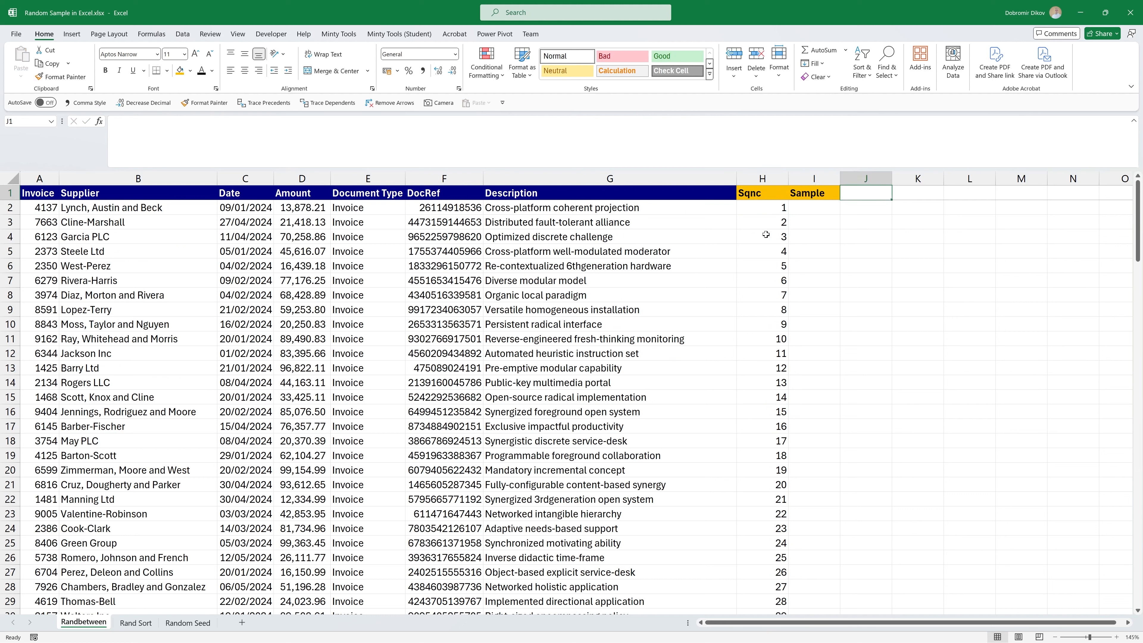
text(Random)
key(Return)
key(Up)
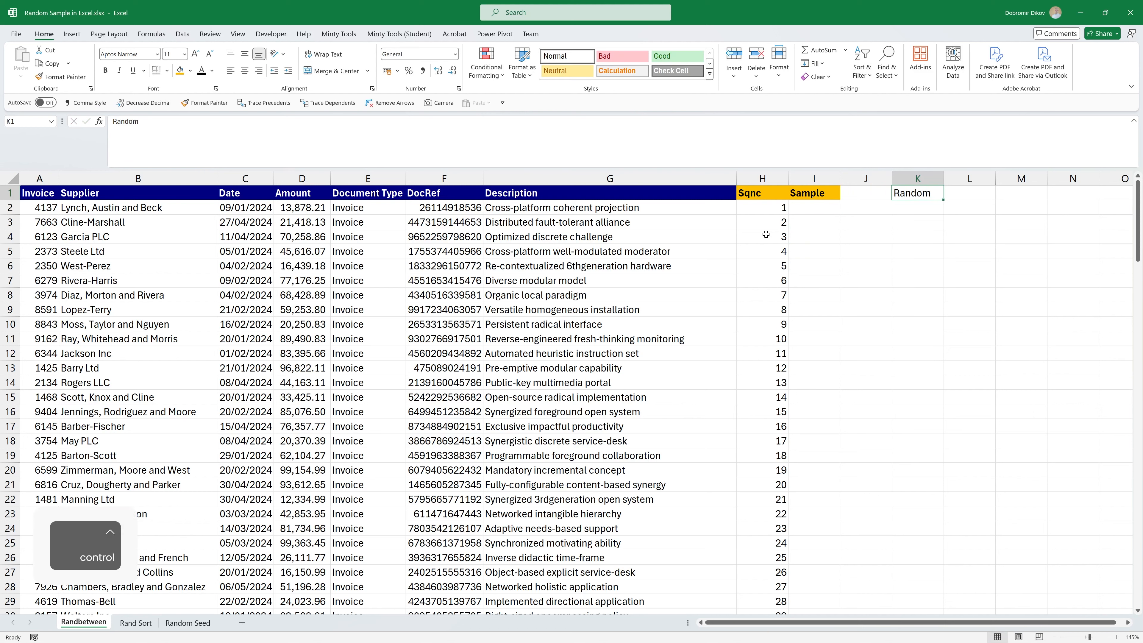
key(ctrl+Left)
key(alt+4)
key(ctrl+Right)
Step: Enter the formula =RANDBETWEEN(H2,H144) in K2 to draw a random sequence number
key(Down)
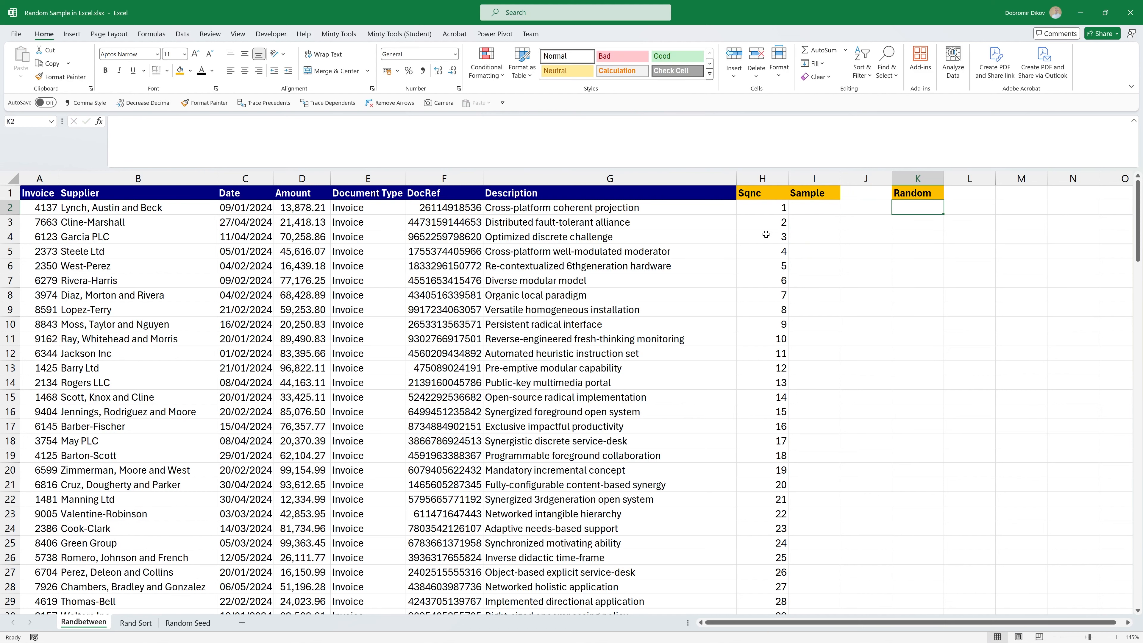
text(=rand)
key(Down)
key(Down)
key(Tab)
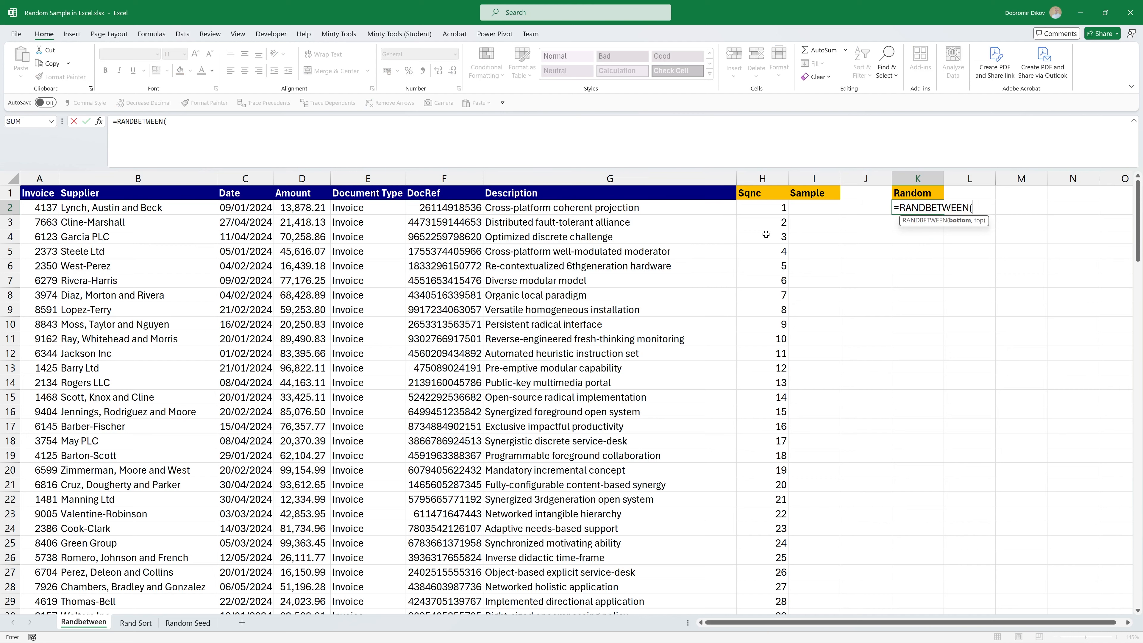
key(Left)
key(Left)
key(Left)
text(,)
key(Left)
key(Left)
key(Left)
key(ctrl+Down)
key(Return)
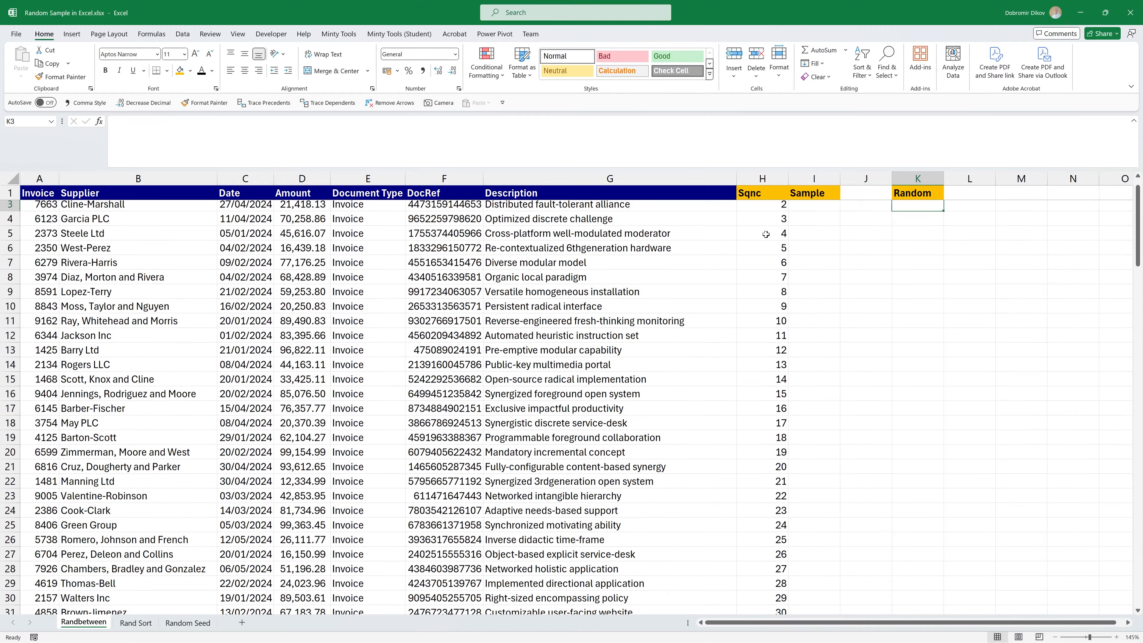
Step: Change the K2 formula to =RANDBETWEEN($H$2,COUNT(D2:D144)), with an absolute lower bound and a counted upper bound
key(Up)
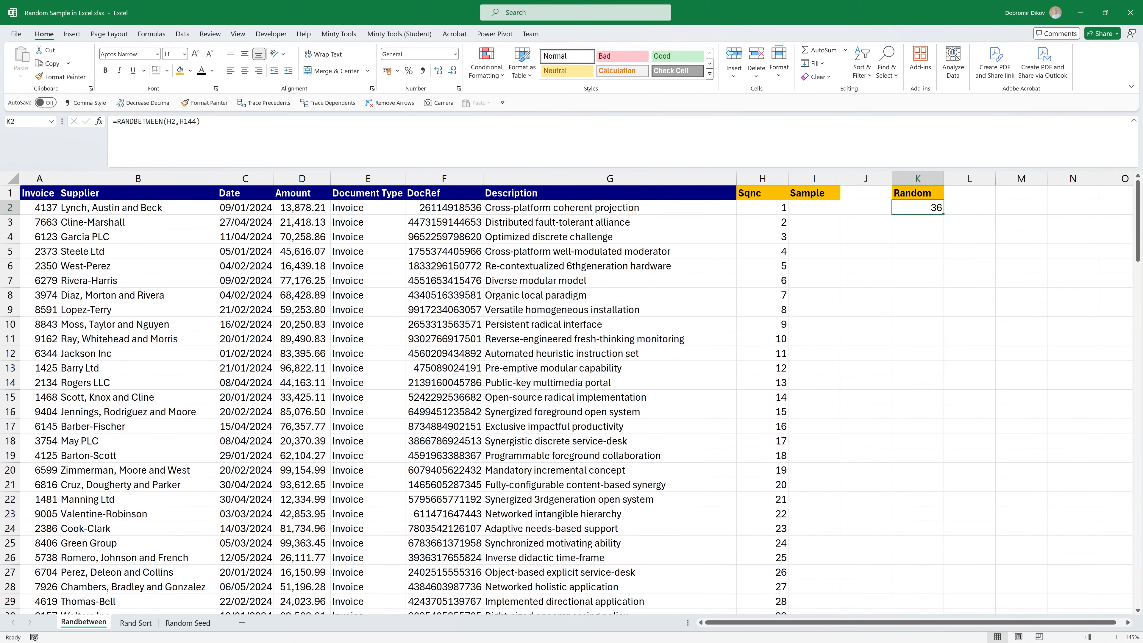
key(F2)
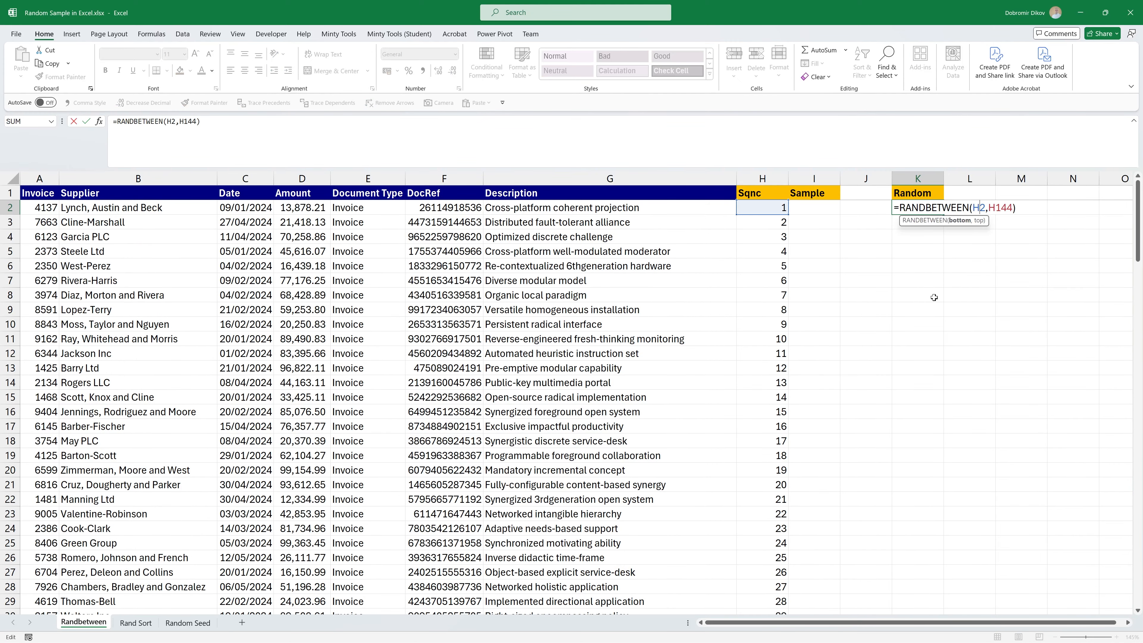
key(F4)
key(Right)
key(Right)
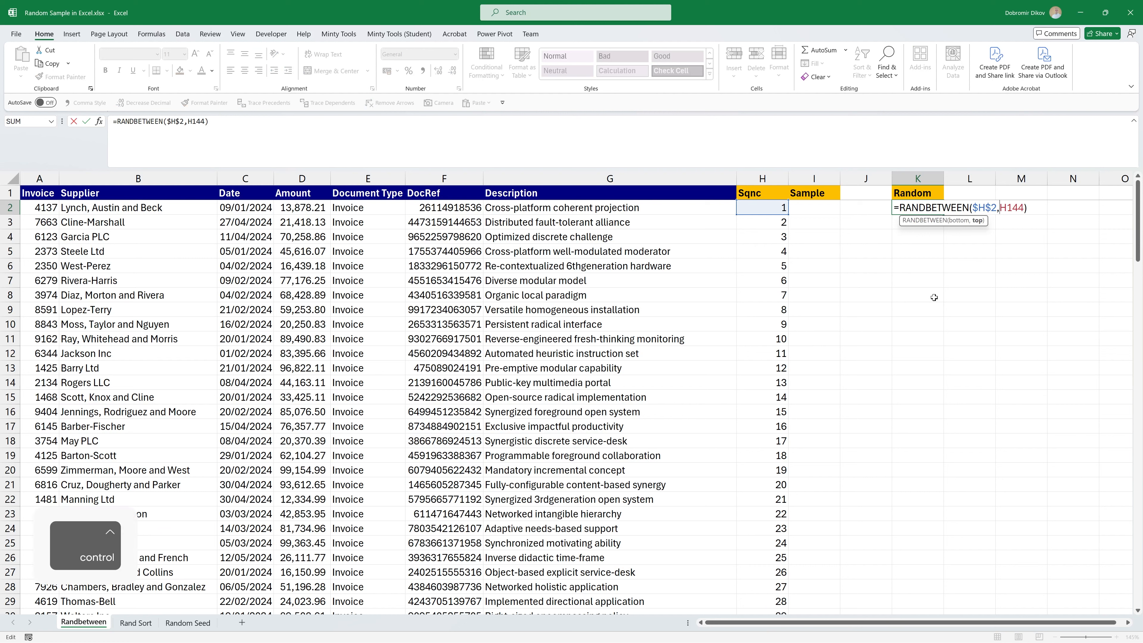
key(ctrl+shift+Right)
text(count)
key(Tab)
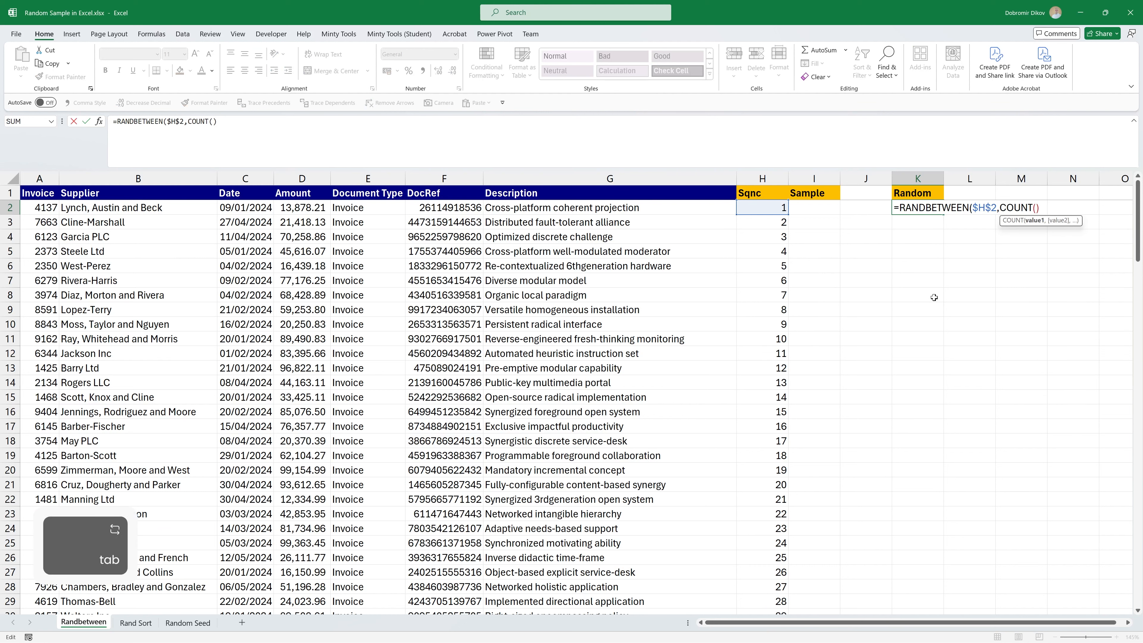
key(Left)
key(Left)
key(Left)
key(Left)
key(Left)
key(Left)
key(Left)
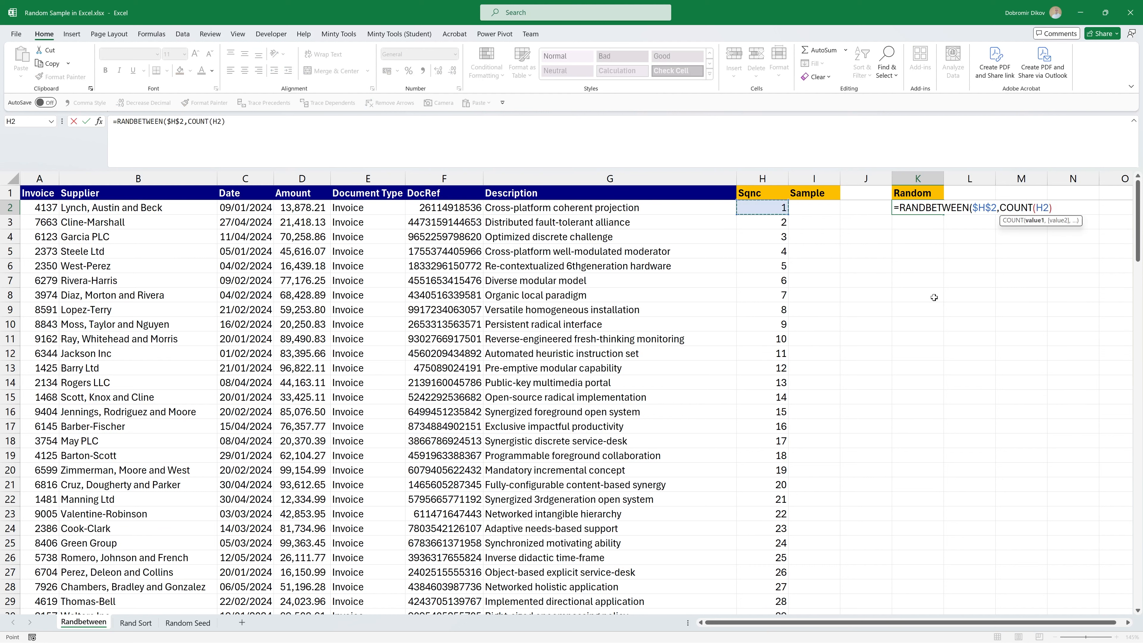
key(ctrl+shift+Down)
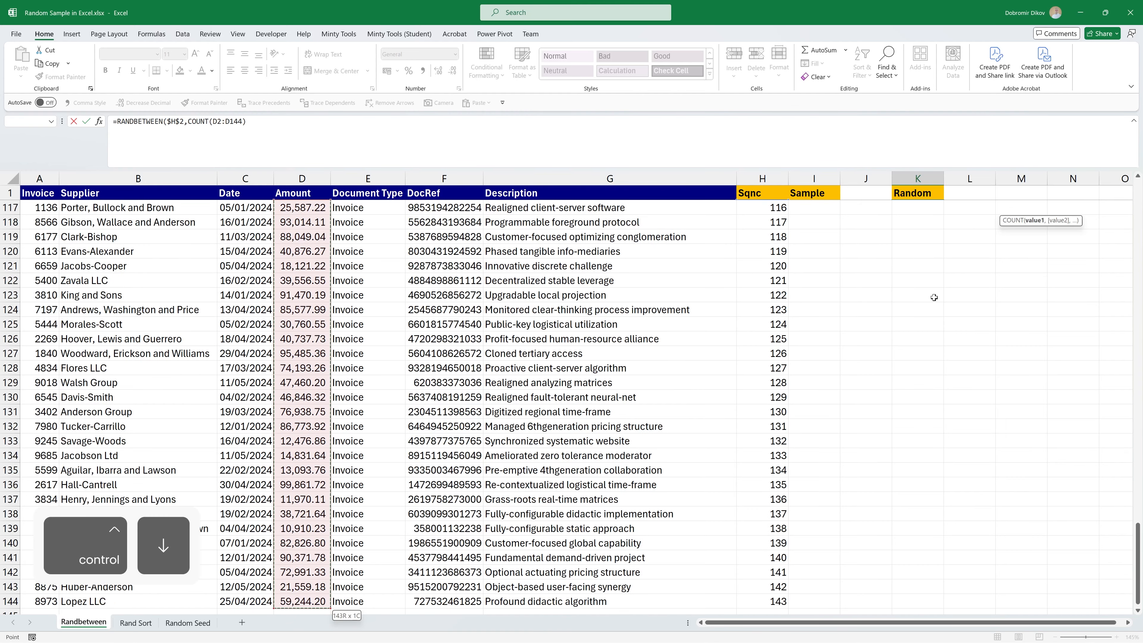
key(ctrl+Return)
key(Return)
Step: Make the counted range in the K2 formula absolute, as $D$2:$D$144
key(F2)
key(Left)
key(Left)
key(Left)
key(Left)
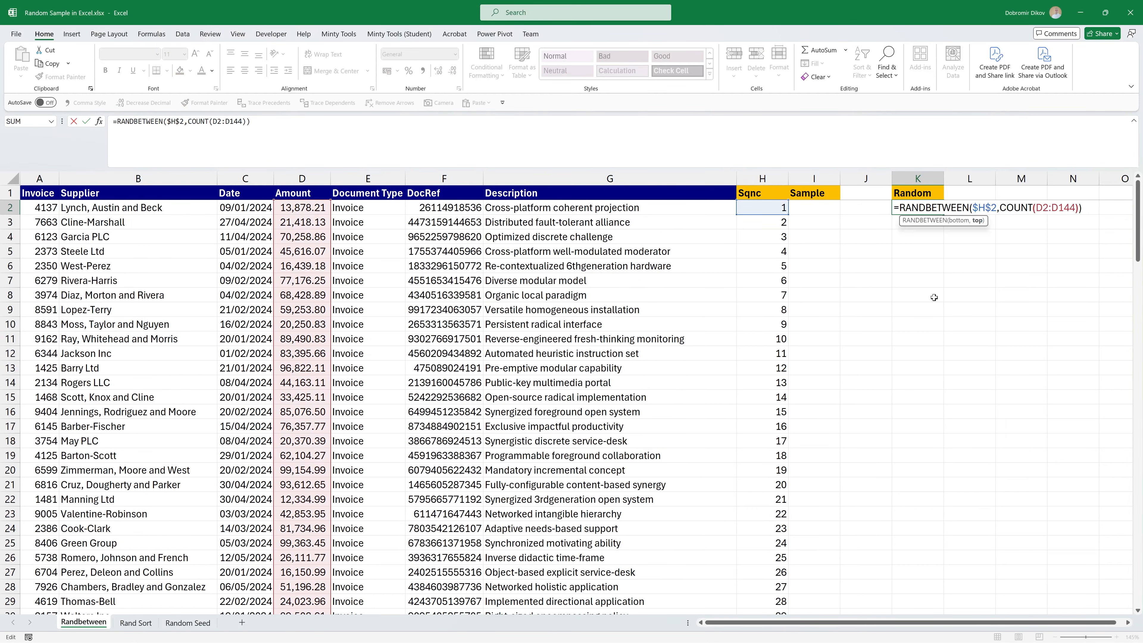
key(F4)
key(ctrl+Return)
Step: Fill the RANDBETWEEN formula from K2 down to K11 for ten random numbers
key(shift+Down)
key(shift+Down)
key(shift+Down)
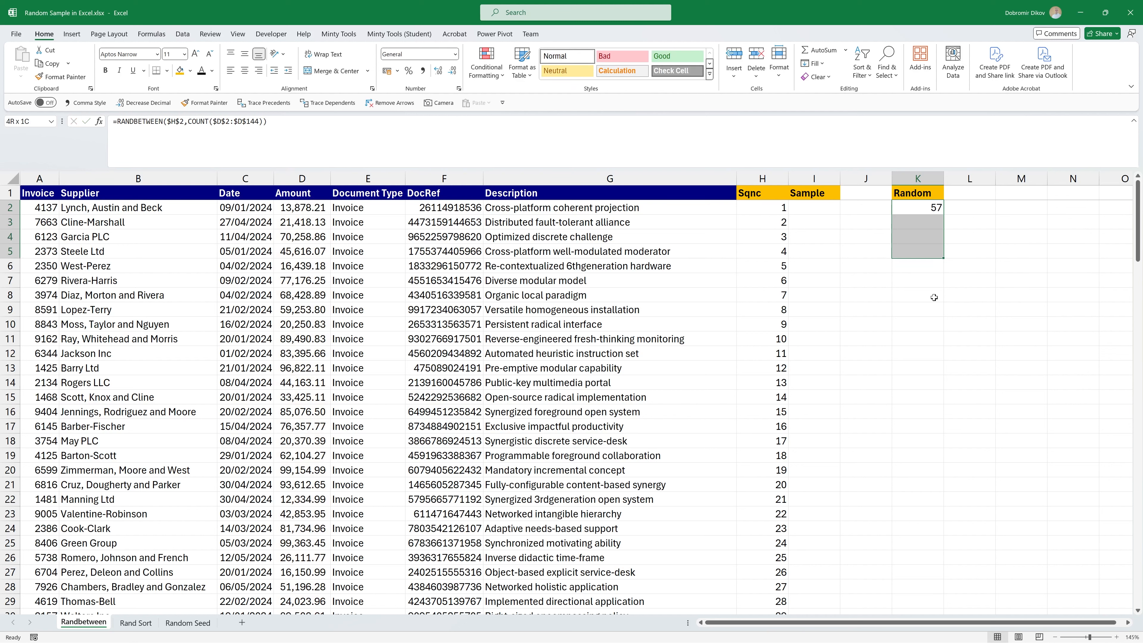
key(shift+Down)
key(shift+Down)
key(shift+Down)
key(shift+Down)
key(ctrl+d)
key(shift+Down)
key(shift+Down)
key(ctrl+d)
Step: Check the random numbers in K2:K11 for duplicates, comparing K4 with K5
key(Down)
key(Down)
key(Up)
key(Up)
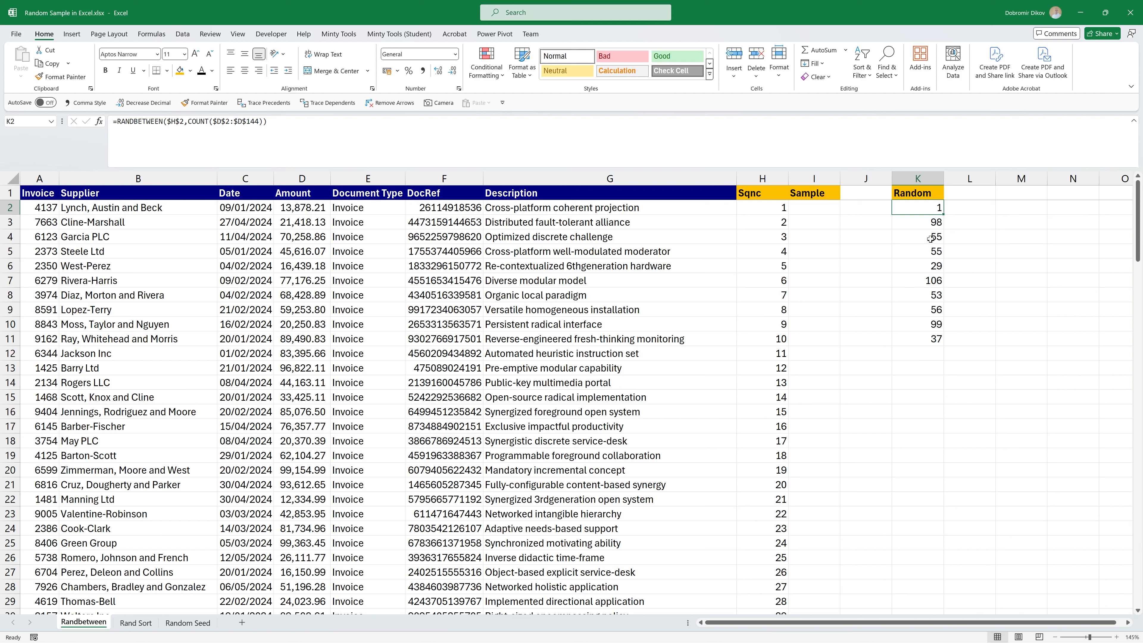
drag(916, 236, 916, 251)
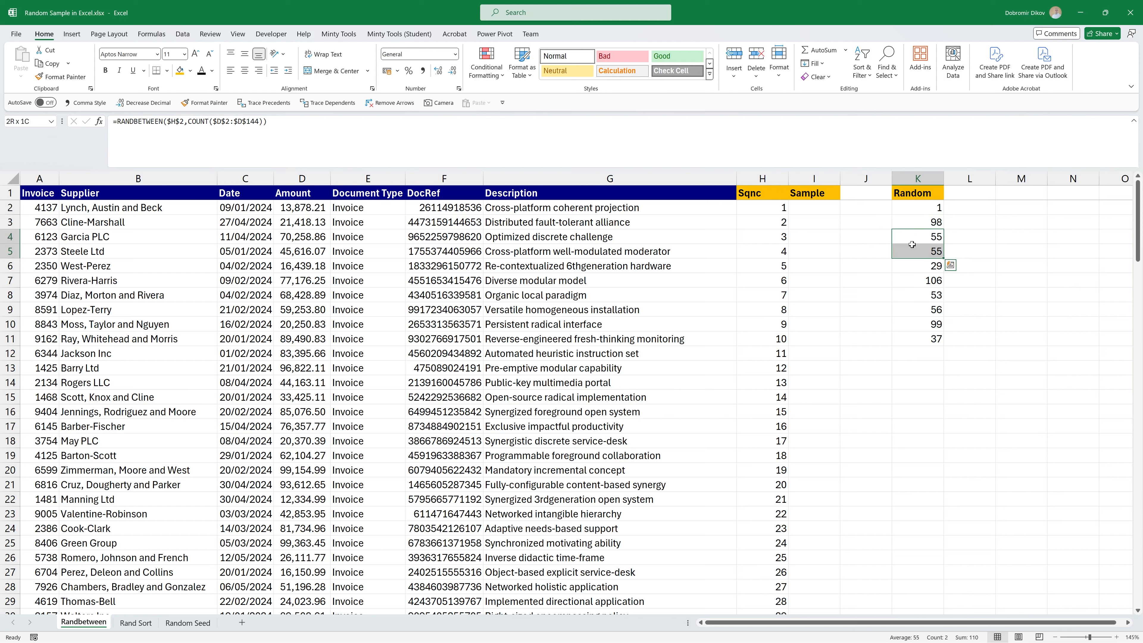
drag(918, 207, 942, 341)
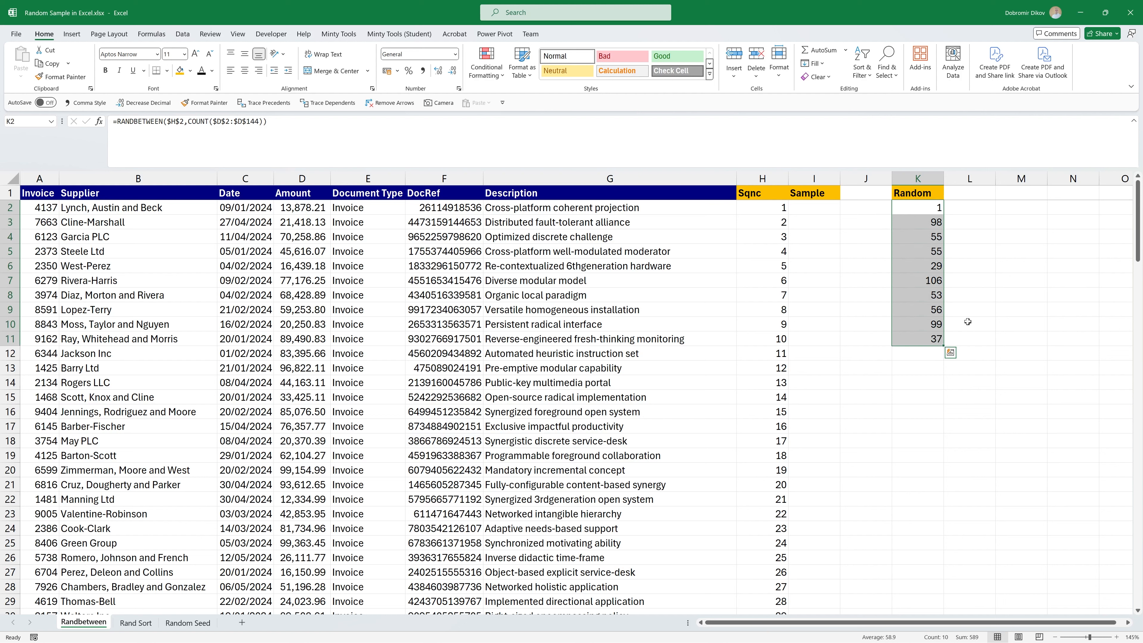
Step: Recalculate the worksheet several times to draw new random numbers in K2:K11
click(968, 322)
key(F9)
key(F9)
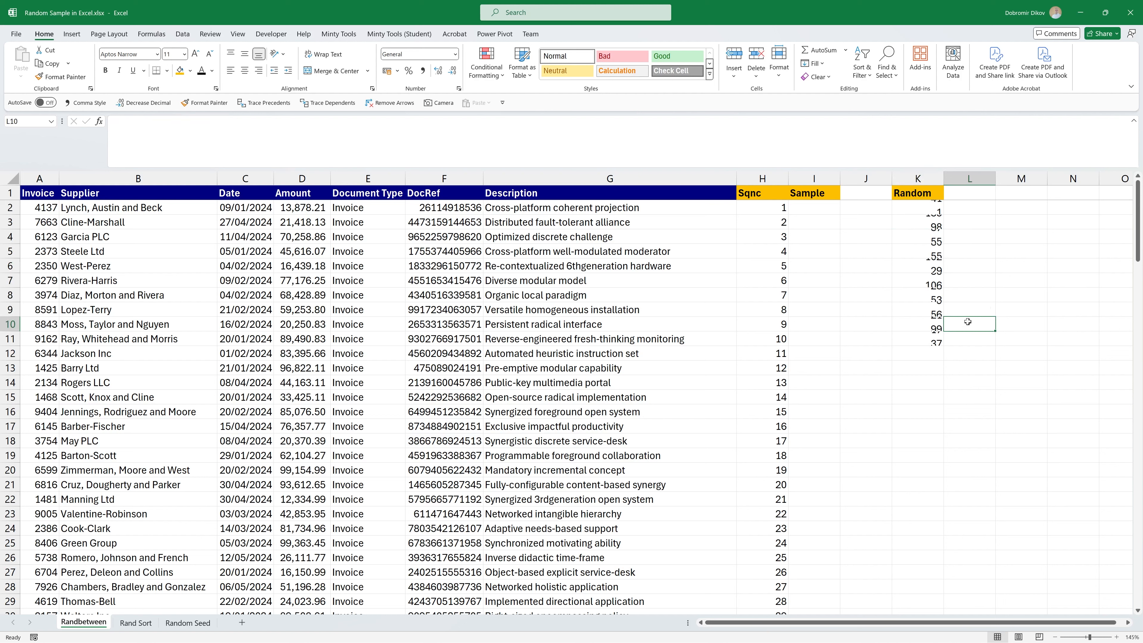
key(F9)
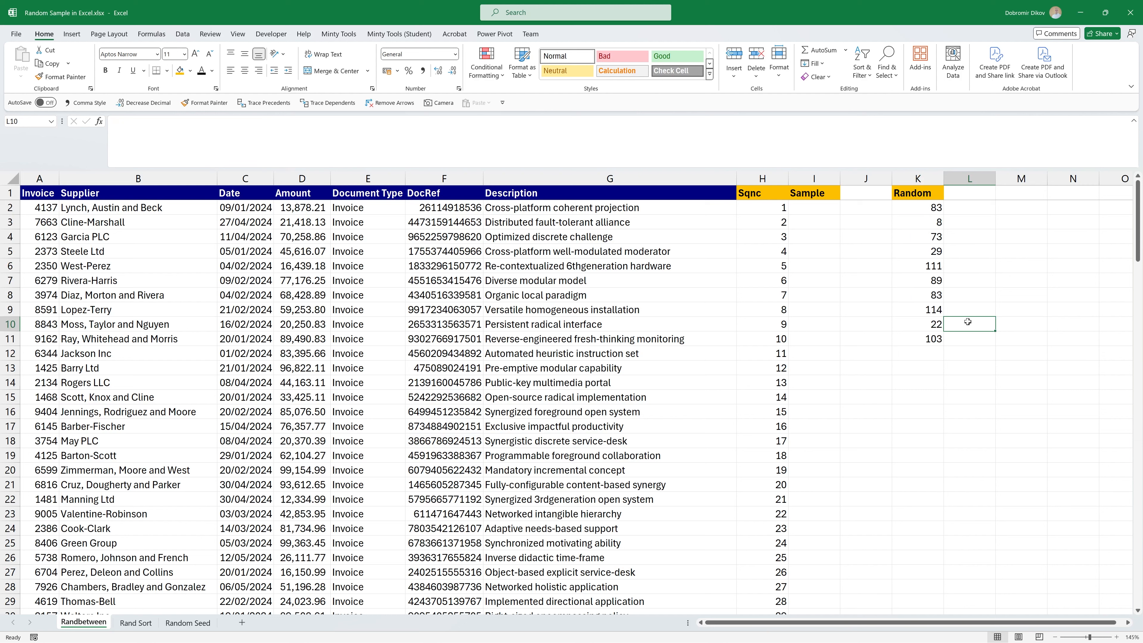
key(F9)
key(F9)
key(F9)
key(Left)
key(Left)
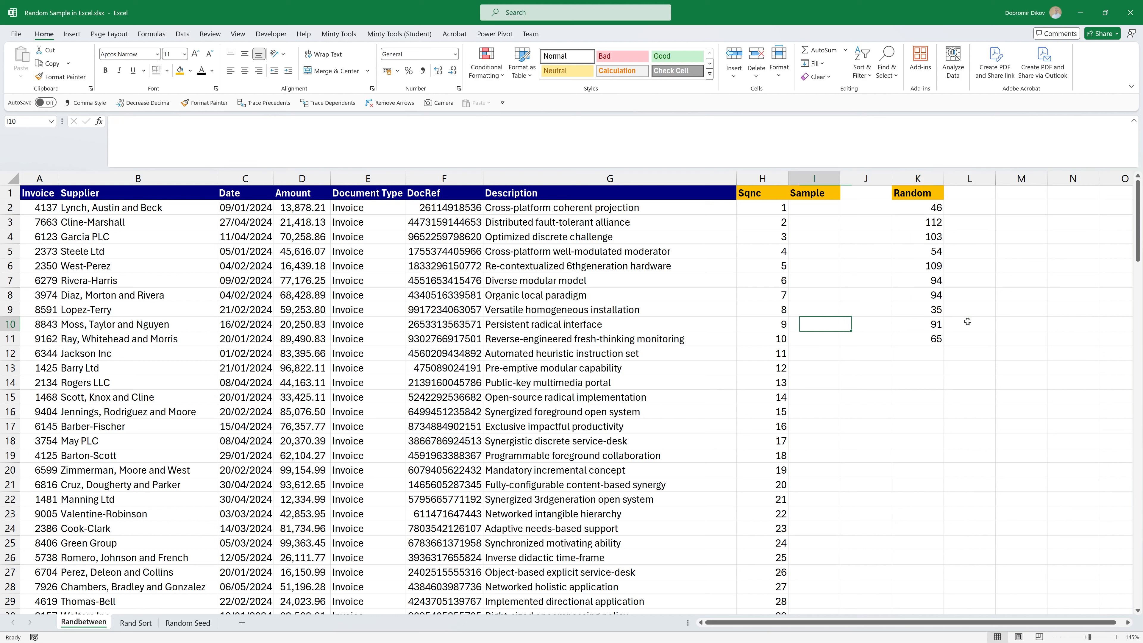
key(F9)
key(F9)
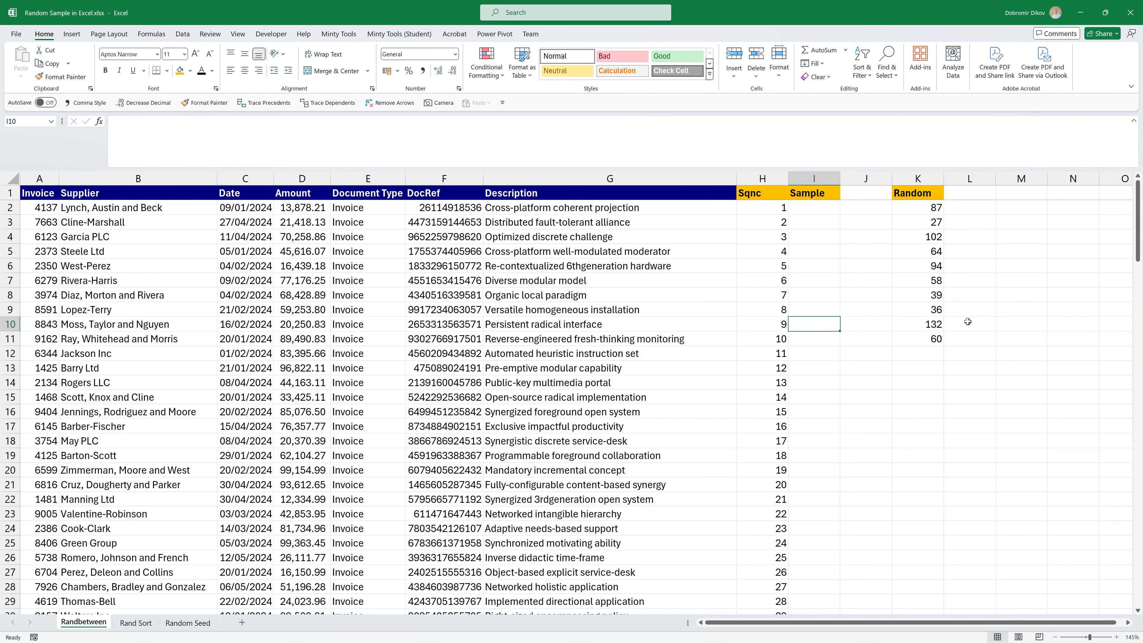
Step: Look through the recalculated random numbers in column K for repeated values
key(Right)
key(Right)
key(Up)
key(Up)
key(Up)
key(Down)
key(Down)
key(Down)
key(Up)
key(Up)
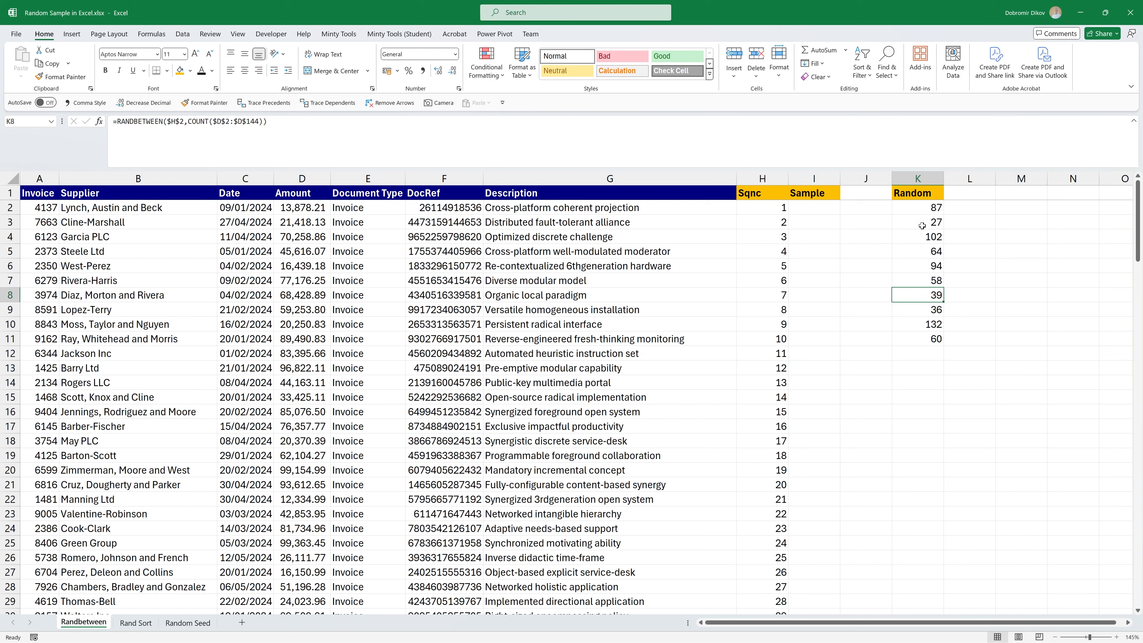
Step: Replace the random number formulas in K2:K11 with their fixed values by copying and pasting them as values in place
drag(926, 208, 928, 338)
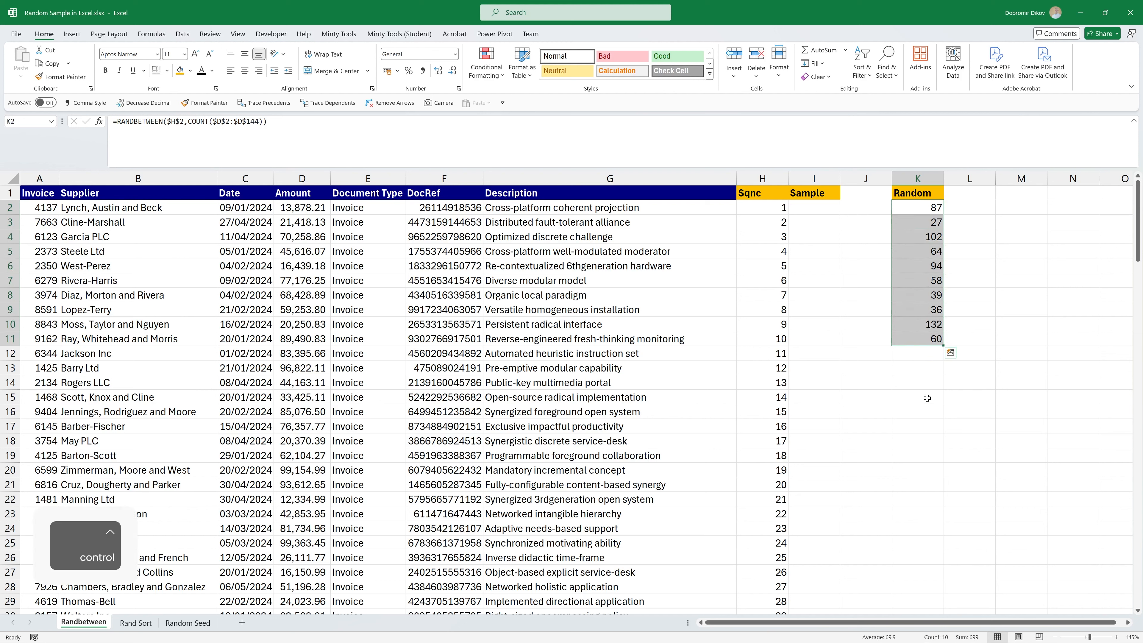
key(ctrl+c)
key(alt+h)
key(v)
key(v)
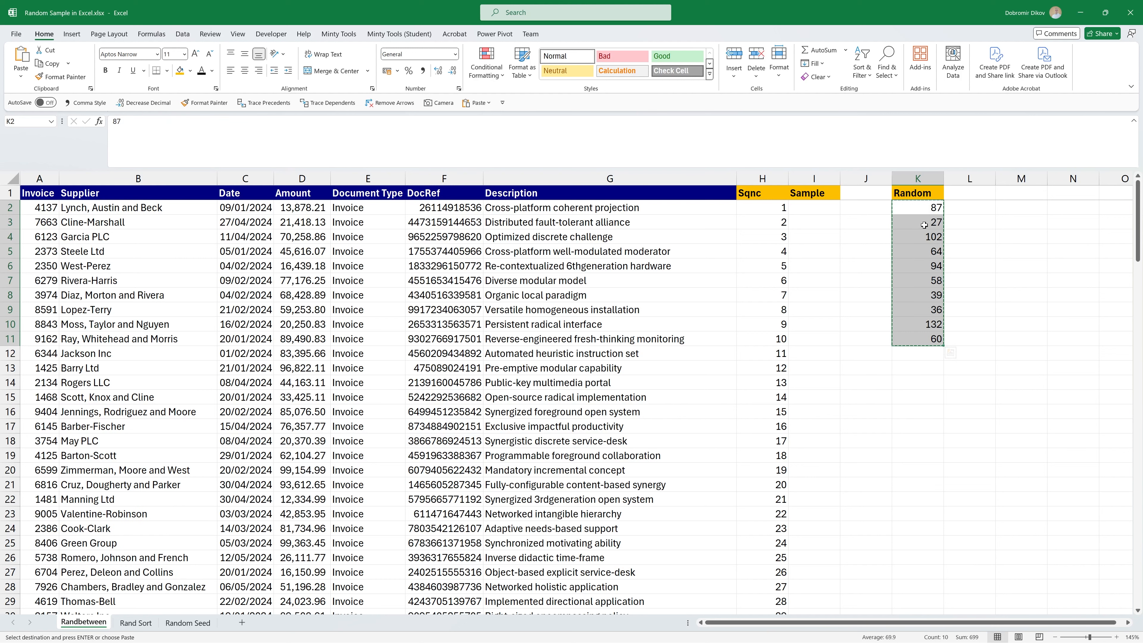
click(928, 210)
key(Escape)
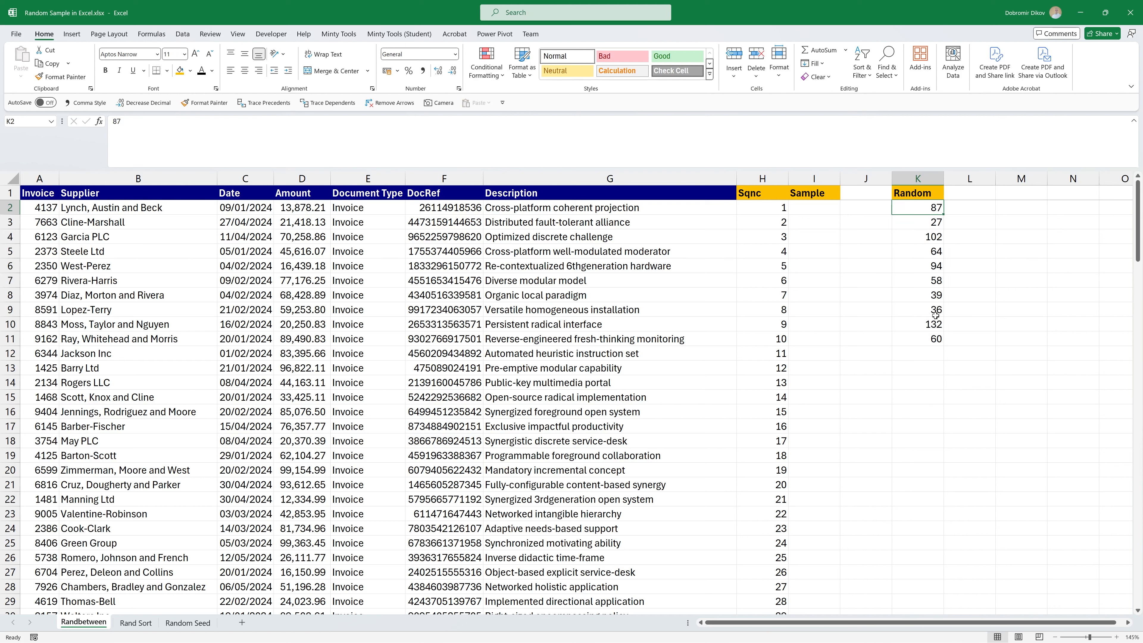
Step: Start a formula in I2 that nests IF and VLOOKUP inside IFERROR, with H2 as the lookup value
click(817, 207)
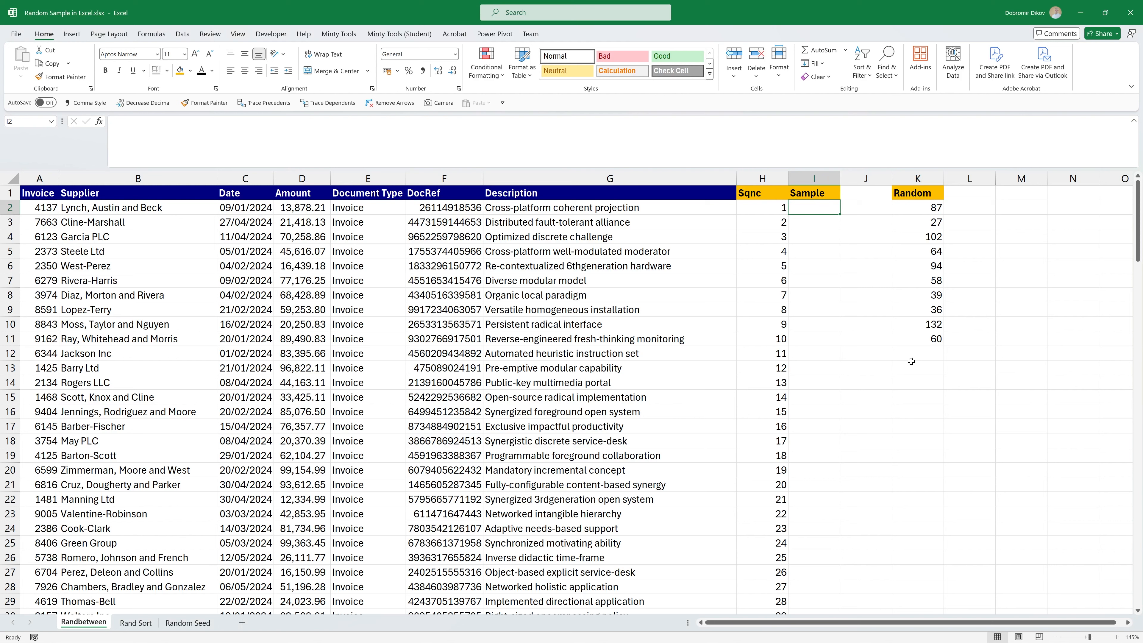
text(=ifer)
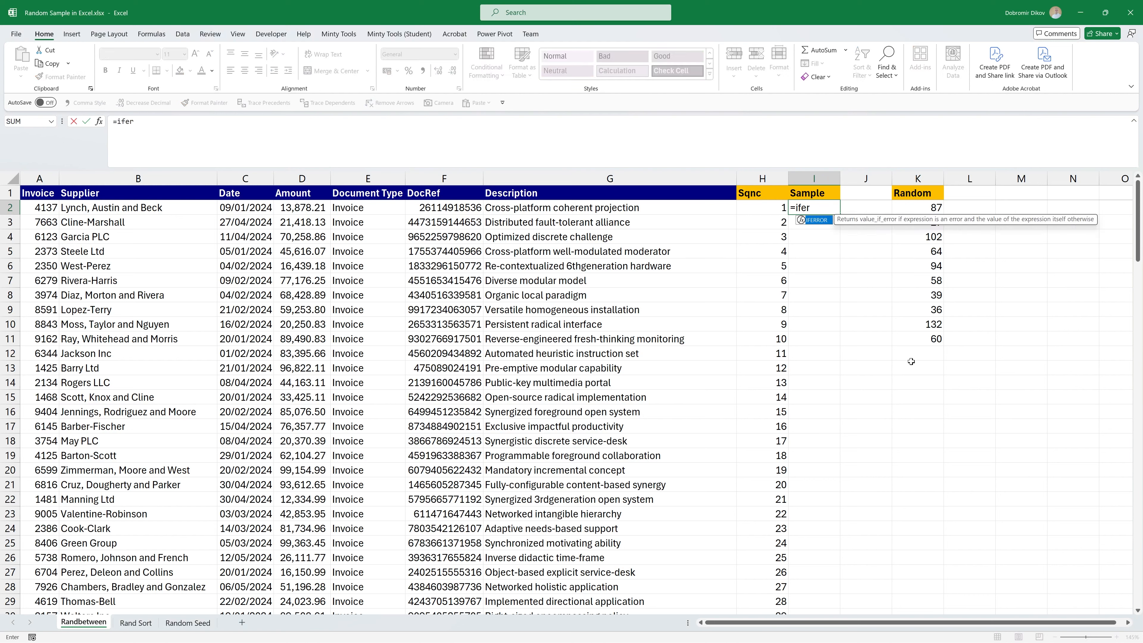
key(Tab)
text(if)
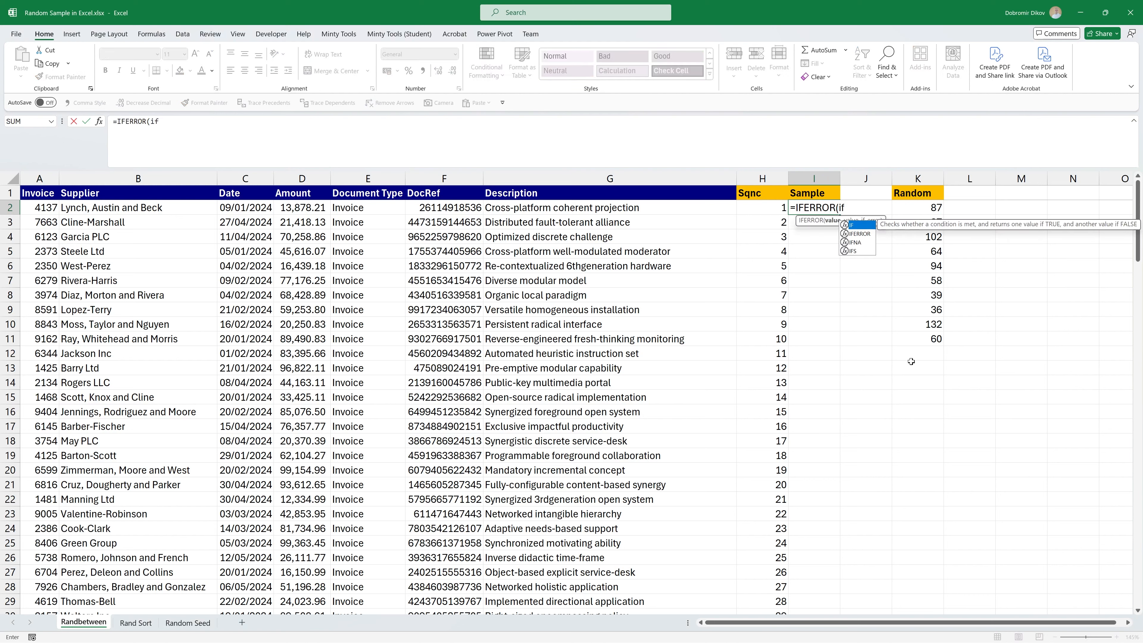
text((vlo)
key(Tab)
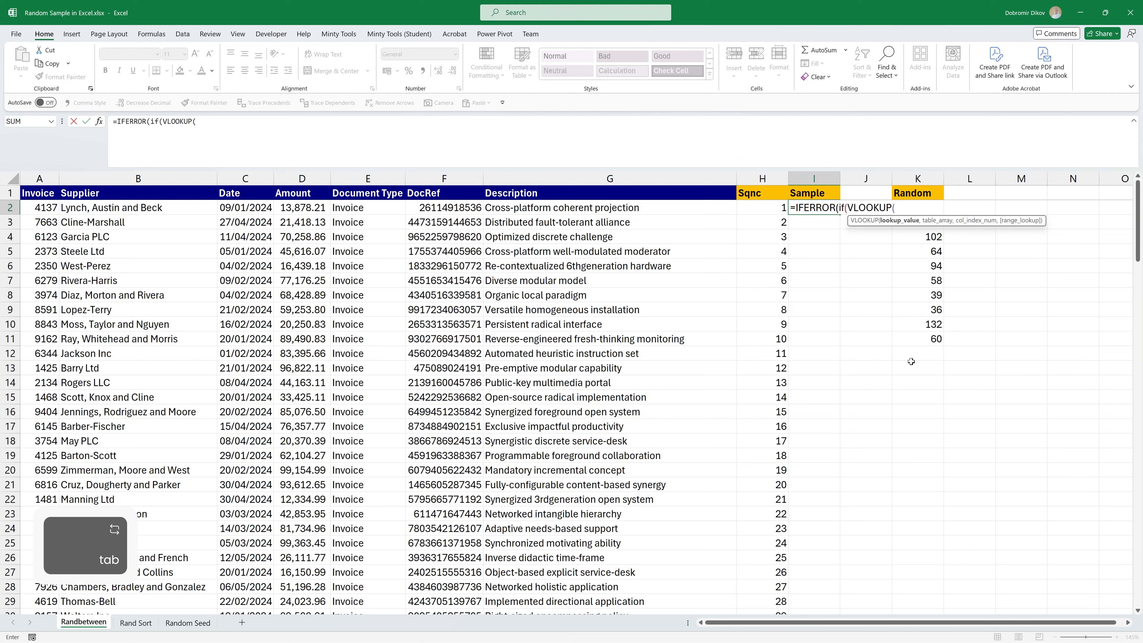
key(Left)
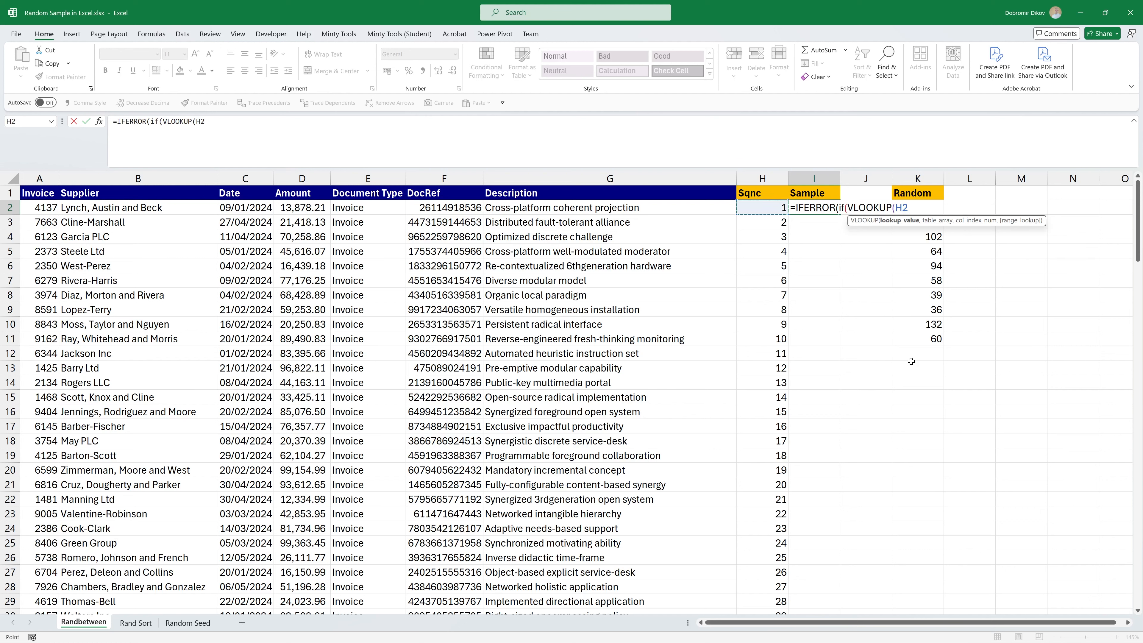
Step: Complete the VLOOKUP with the absolute range $K$1:$K$11, column index 1 and exact match 0
text(,)
key(Right)
key(Right)
key(Up)
key(ctrl+shift+Down)
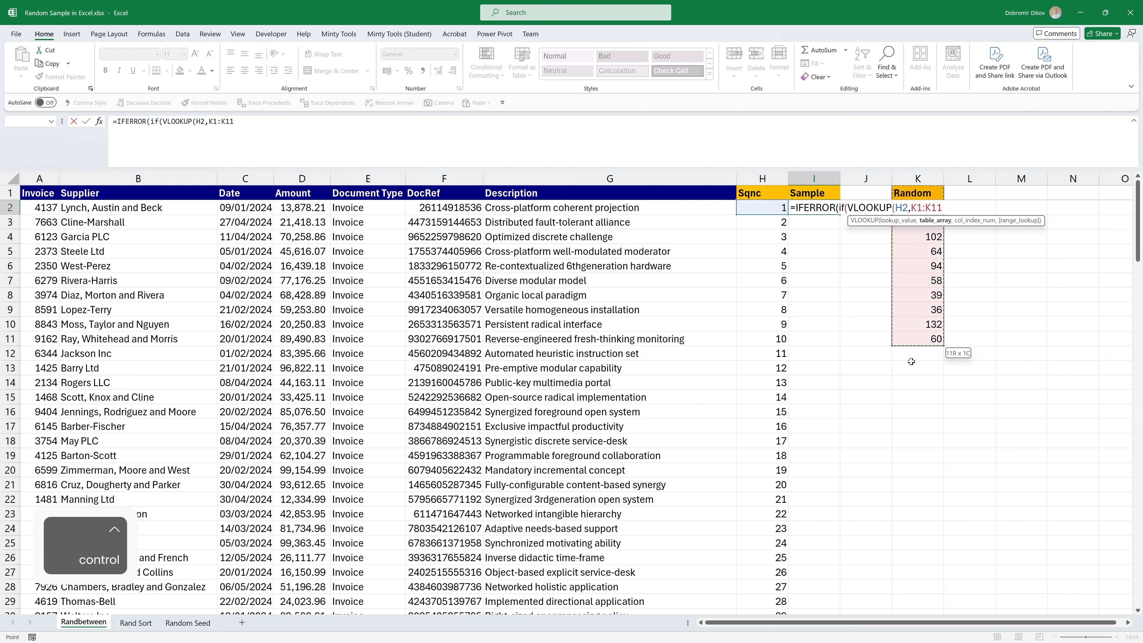
key(F4)
text(,1,0)
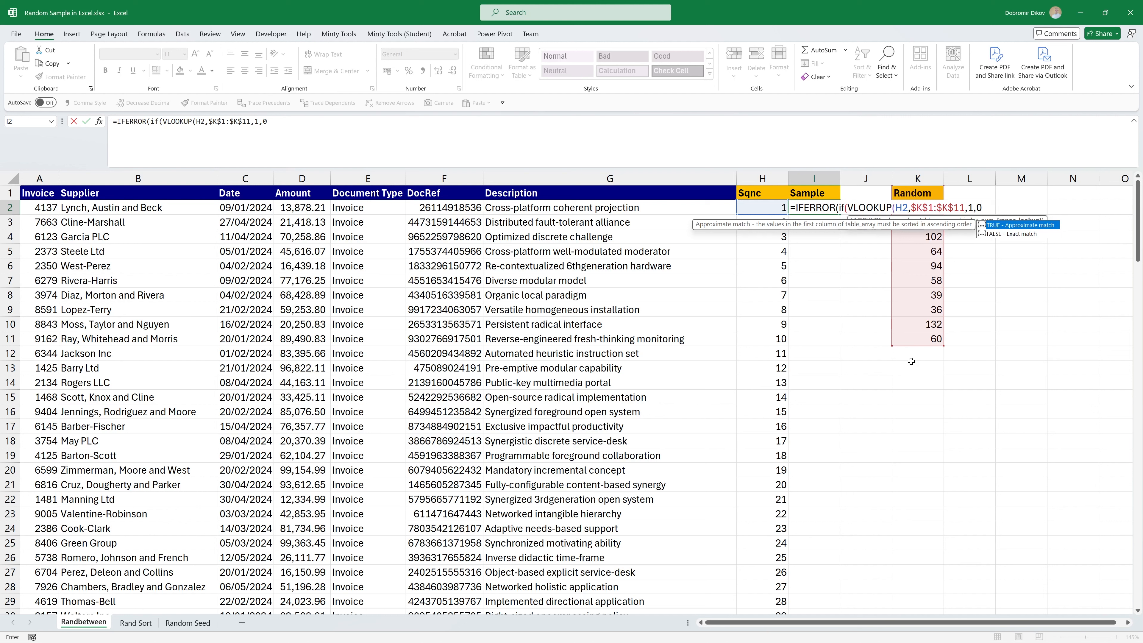
text())
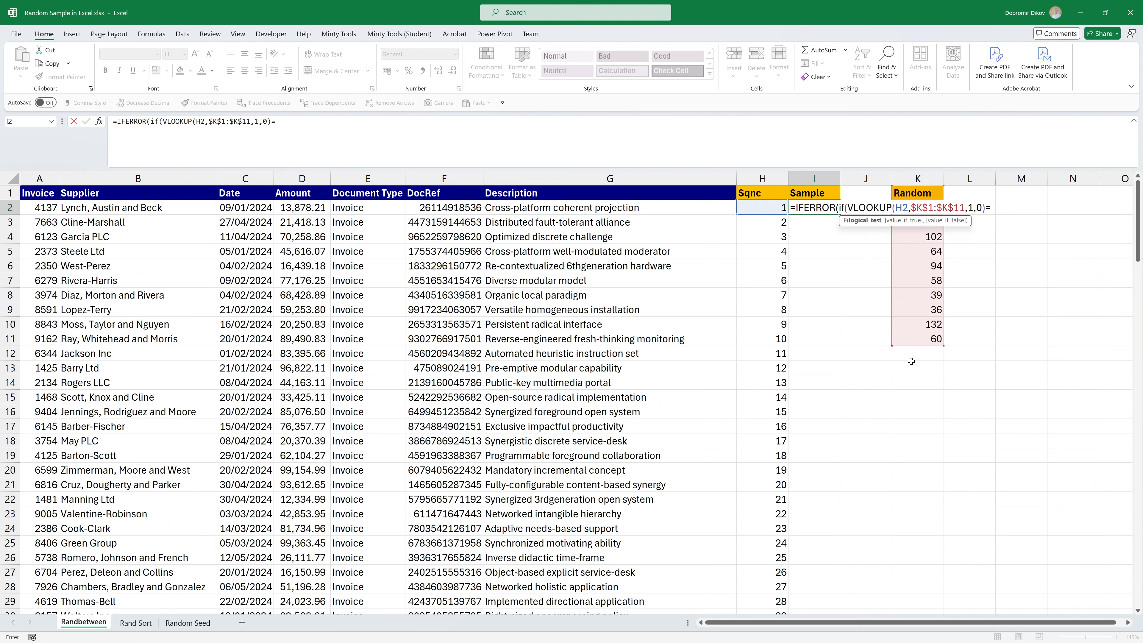
Step: Finish the I2 formula so a lookup result equal to H2 returns "x", and any other result or error returns an empty string
text(=)
key(Left)
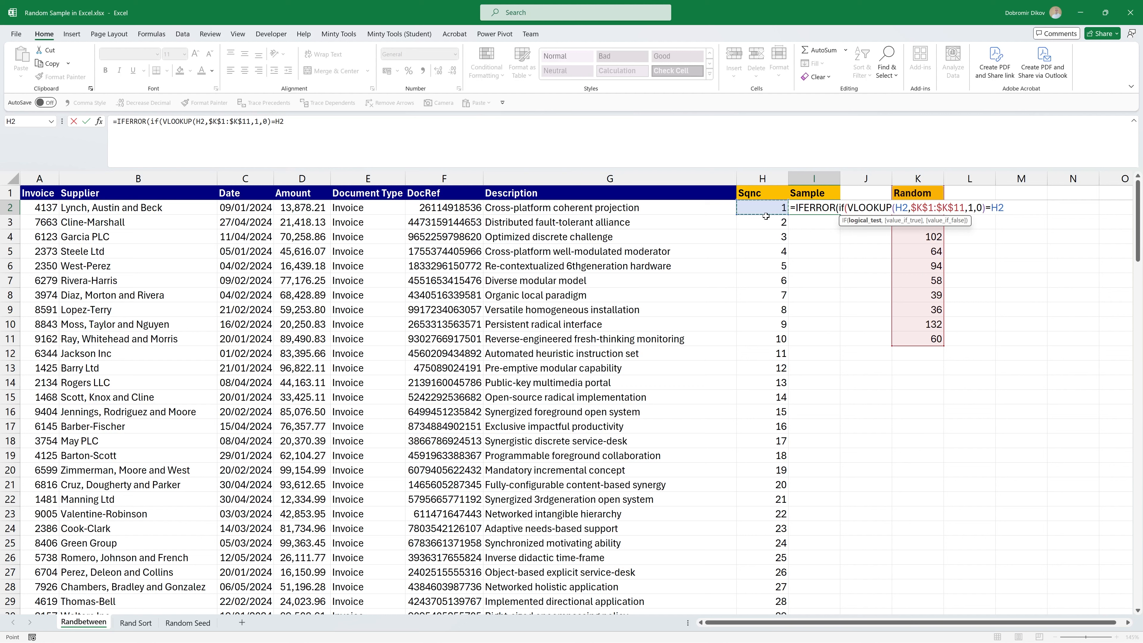
text(,)
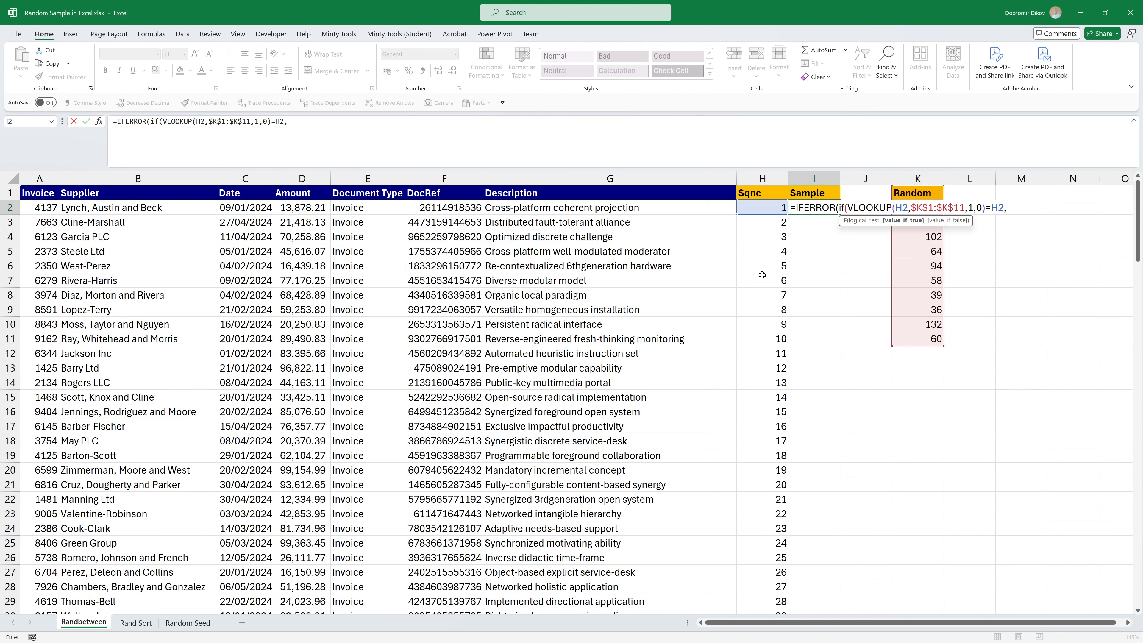
text("x",""),)
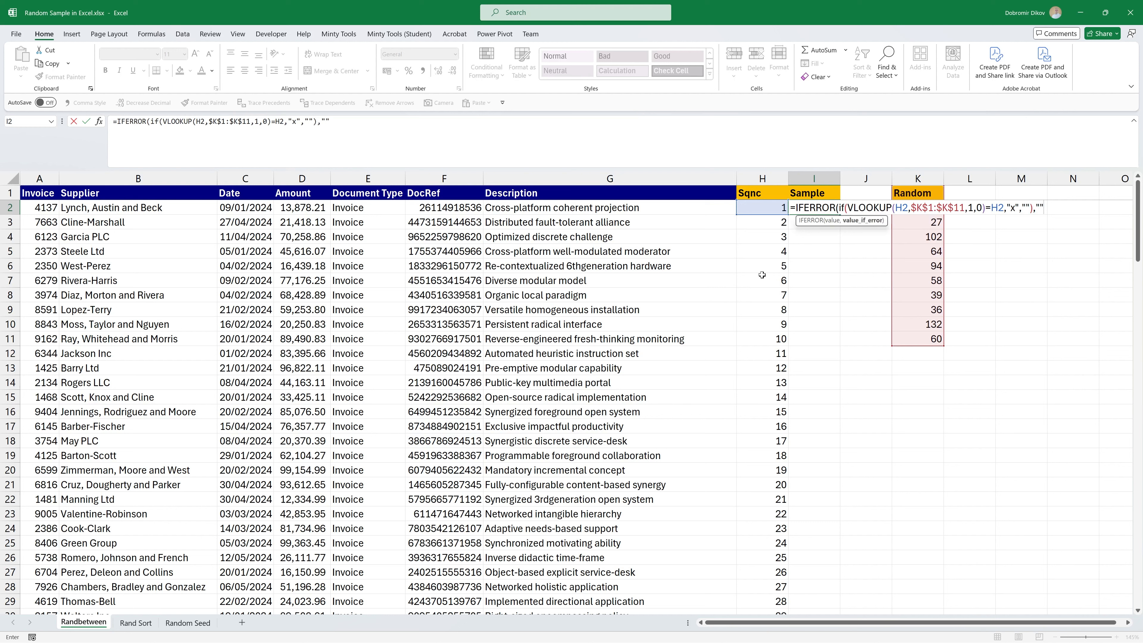
text(""))
key(Return)
Step: Fill the I2 formula down the Sample column to I144
key(Left)
key(ctrl+Down)
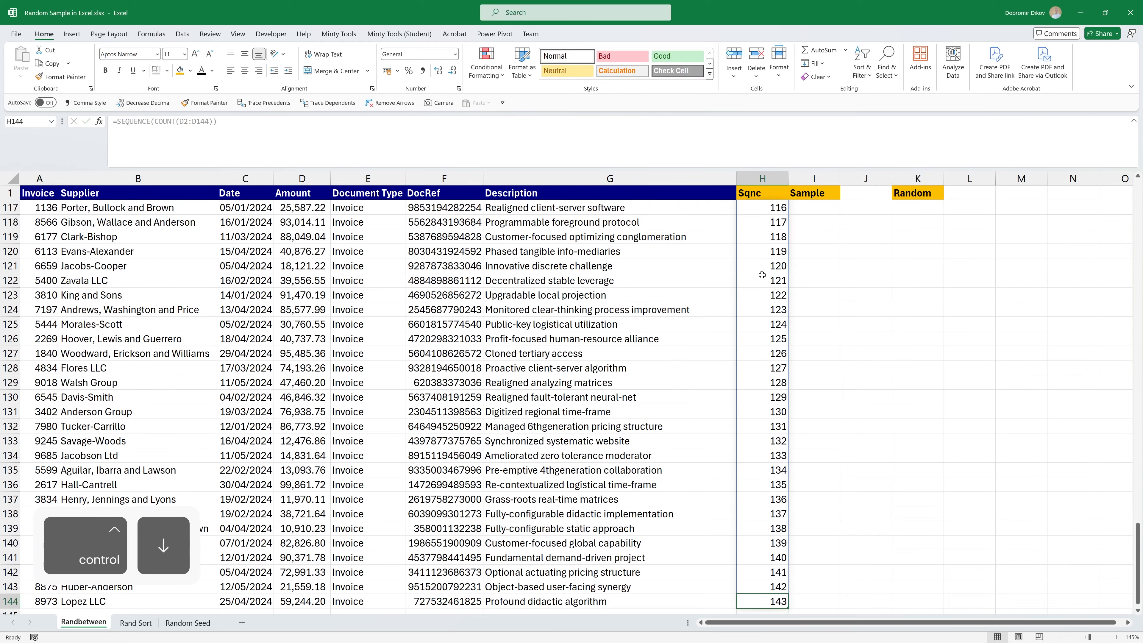
key(Right)
key(ctrl+shift+Up)
key(ctrl+d)
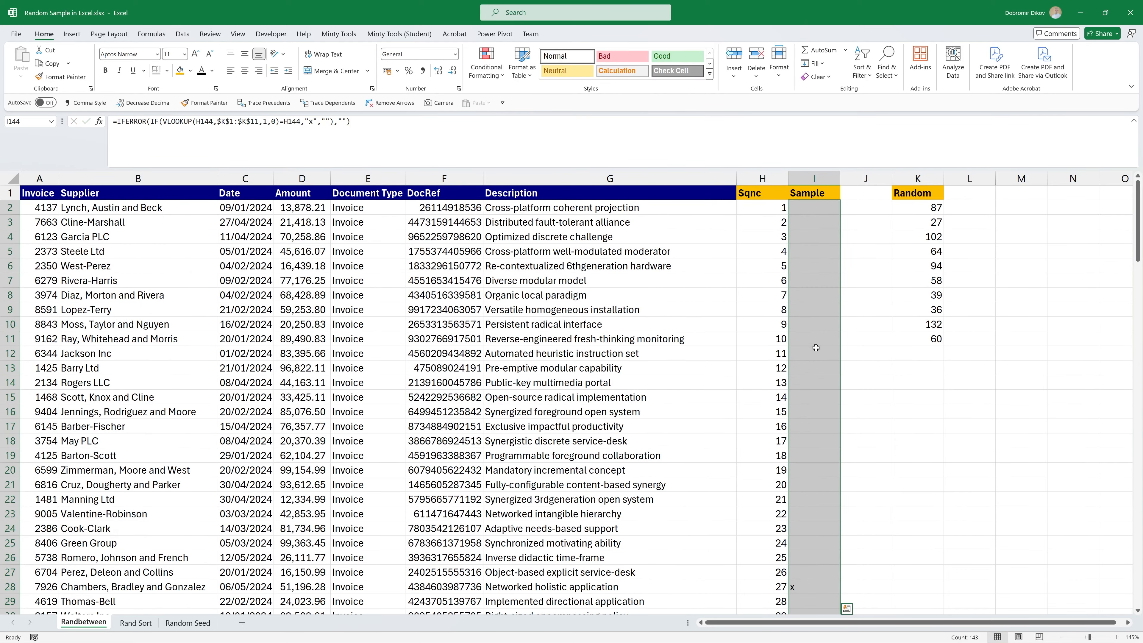
Step: Check the rows marked x in the Sample column against the random numbers in K2:K11
scroll(816, 347, down, 11)
click(810, 277)
click(806, 240)
scroll(803, 270, up, 5)
click(802, 324)
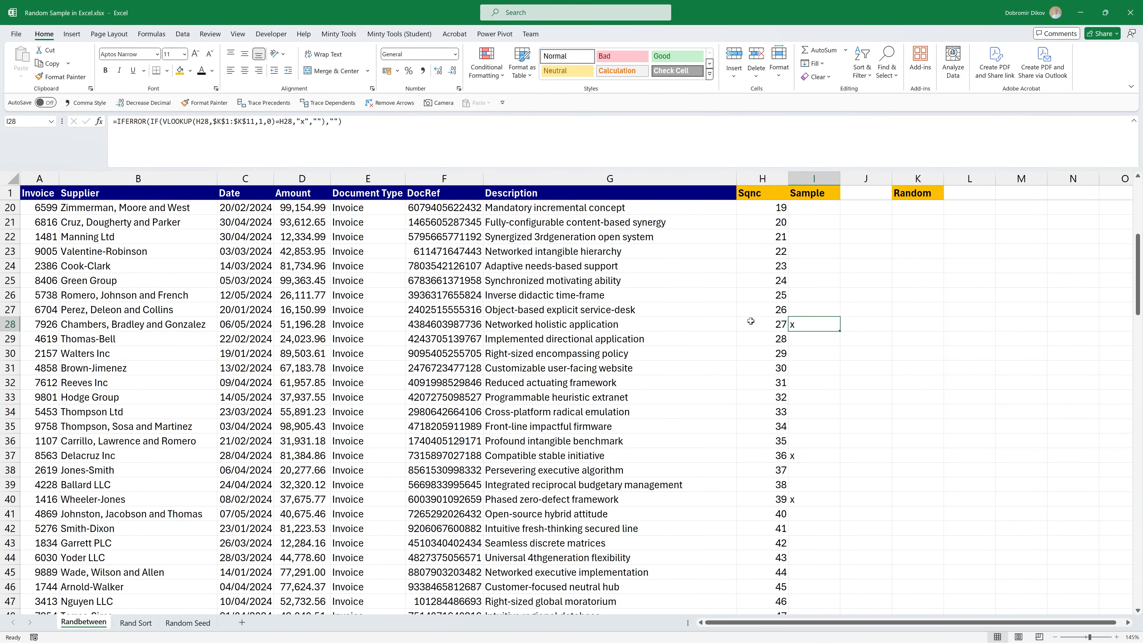
scroll(847, 351, up, 6)
drag(932, 212, 931, 338)
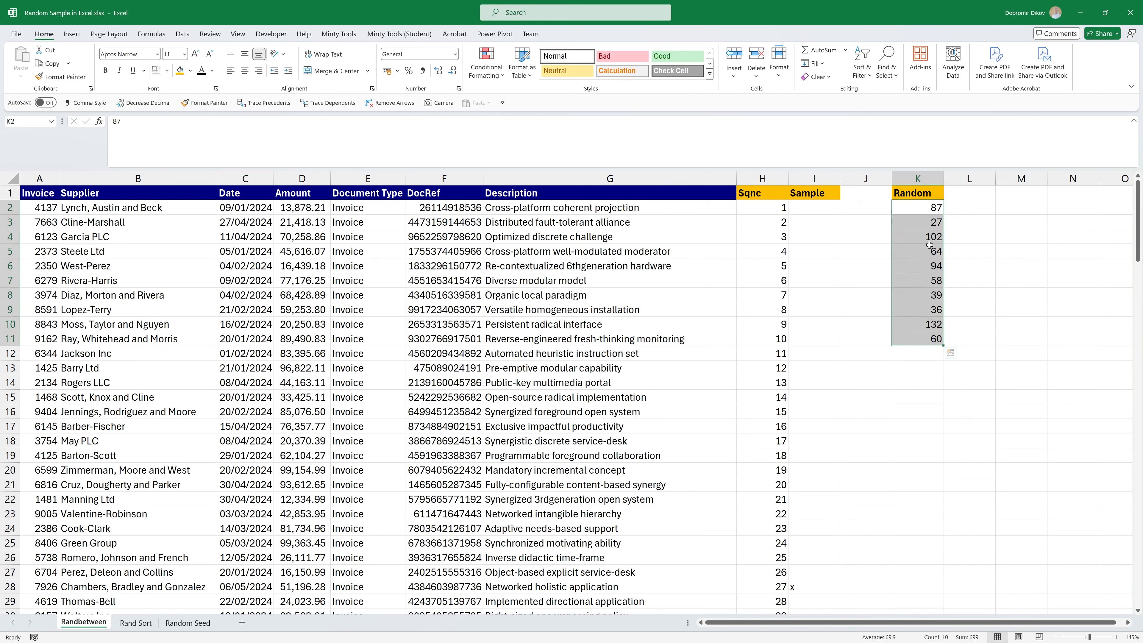
Step: On the Rand Sort sheet, add a "Sample" header in H1 in bold black text with an orange fill
click(137, 624)
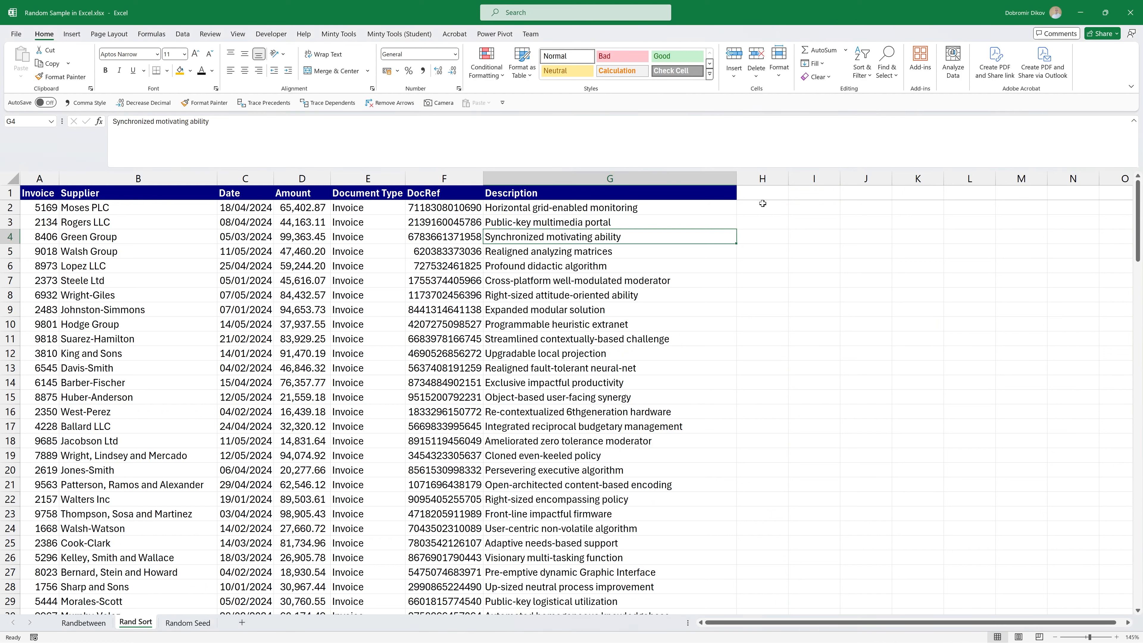
click(762, 194)
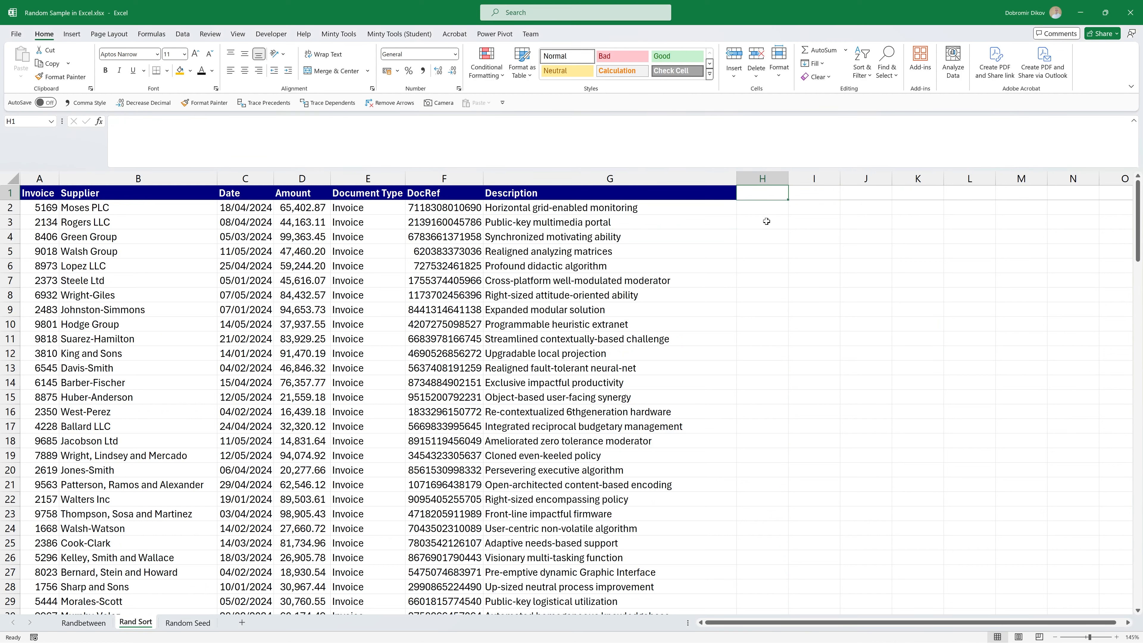
text(Sampl)
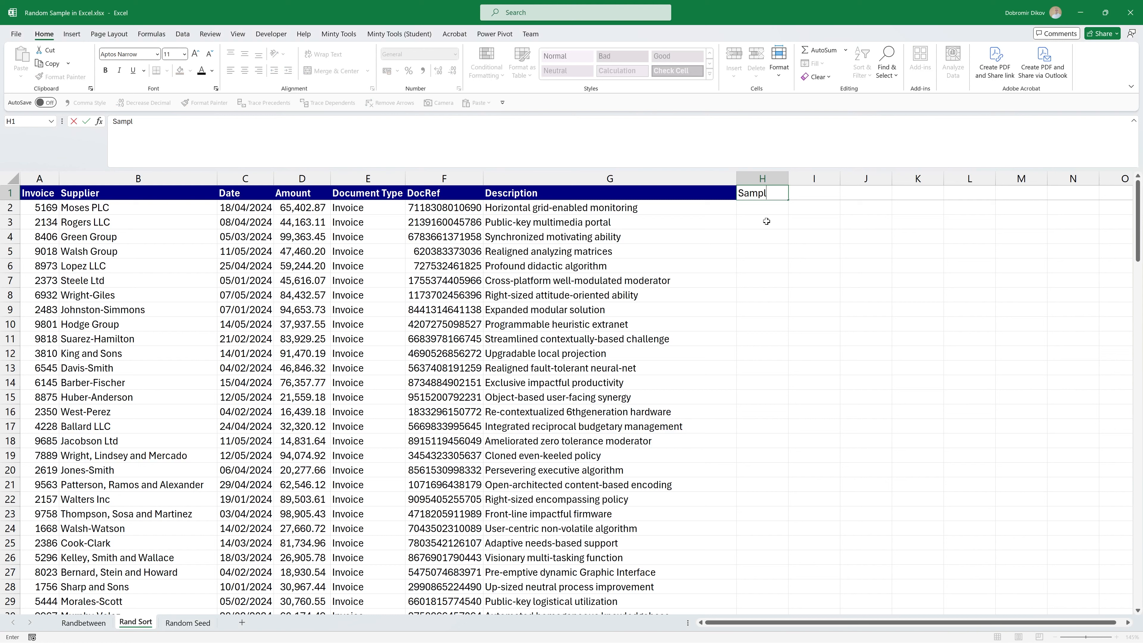
text(ee)
key(Return)
key(Up)
click(181, 71)
click(202, 71)
Step: Enter =RAND() in H2 and fill it down the Sample column to H144
click(754, 212)
text(=rand)
key(Tab)
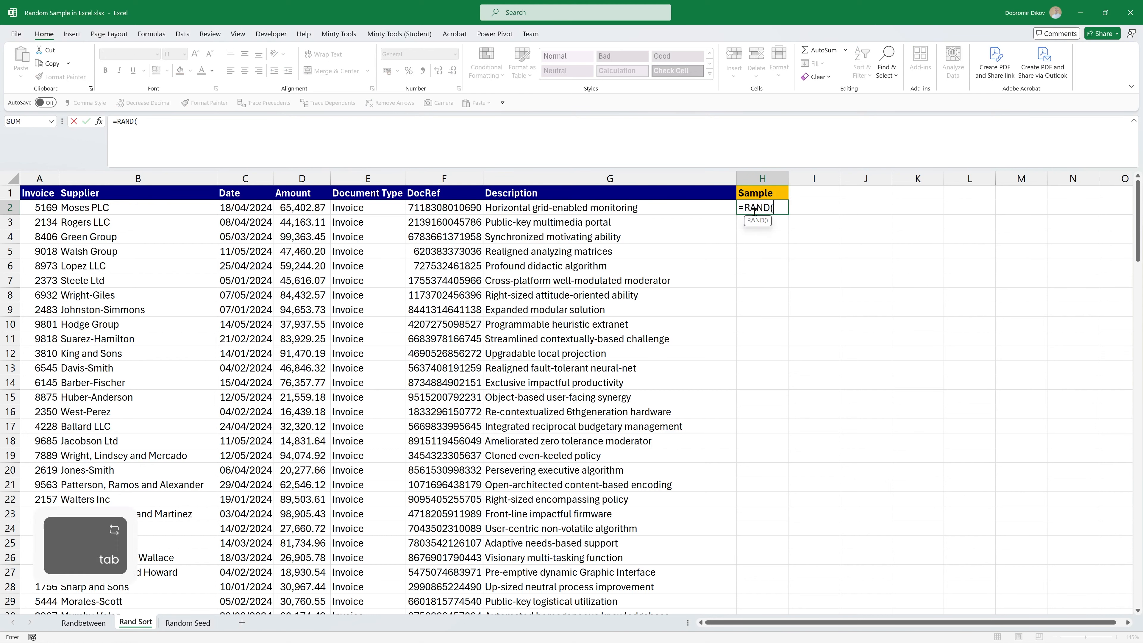
key(Return)
key(Up)
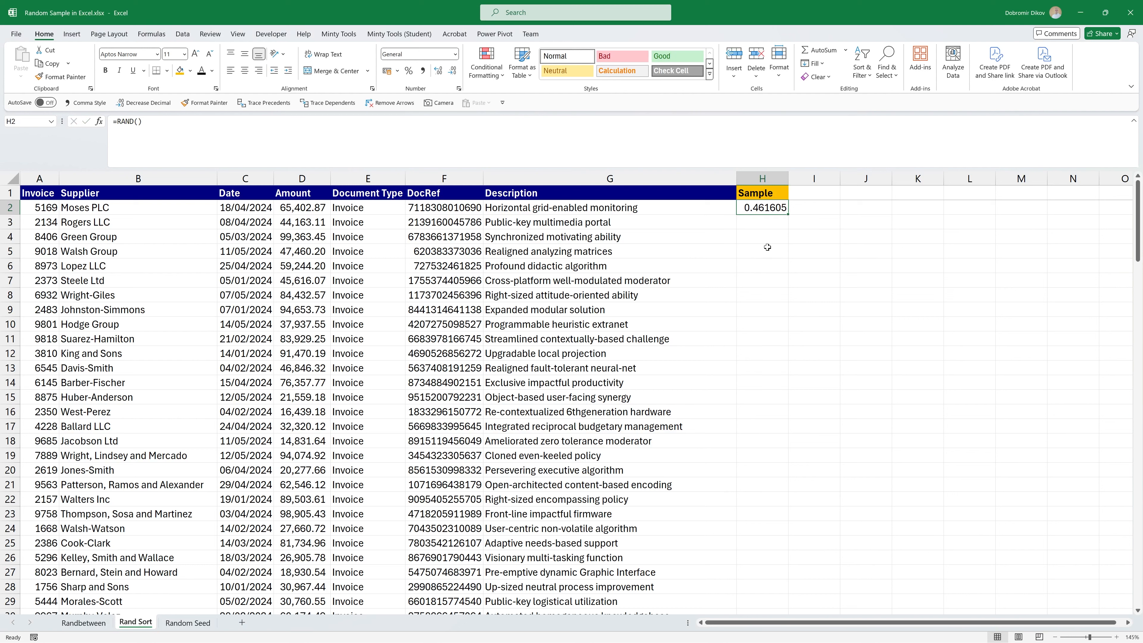
double_click(788, 213)
scroll(784, 305, down, 20)
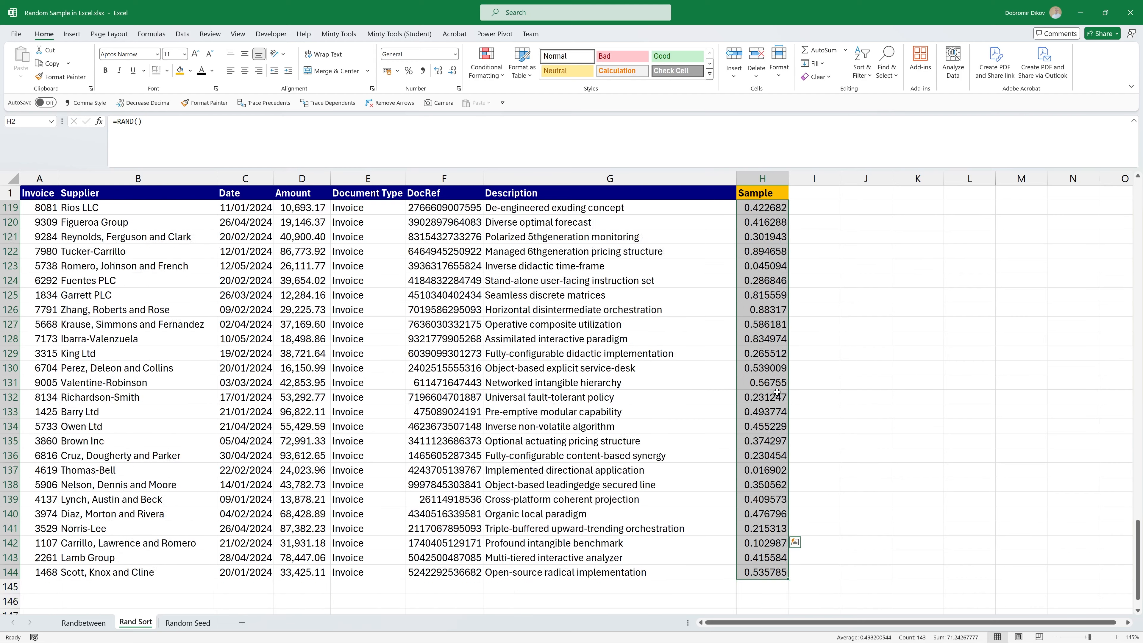
scroll(784, 327, up, 14)
scroll(784, 327, up, 20)
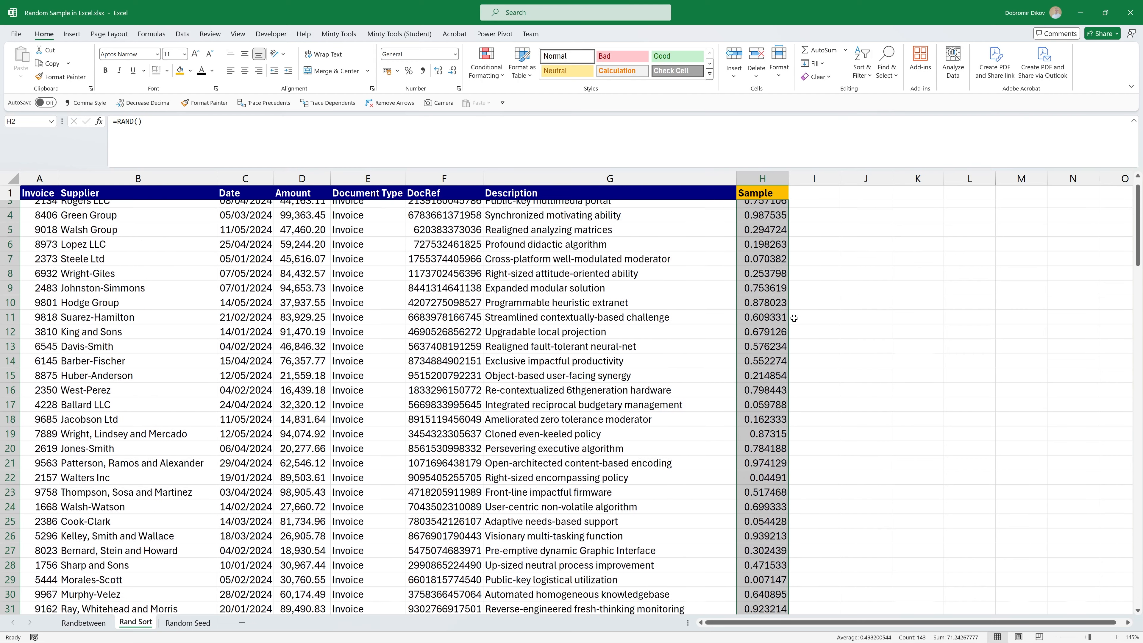
Step: Recalculate the sheet repeatedly to redraw the random numbers in the Sample column
key(F9)
key(F9)
key(F9)
key(F9)
key(F9)
key(F9)
key(F9)
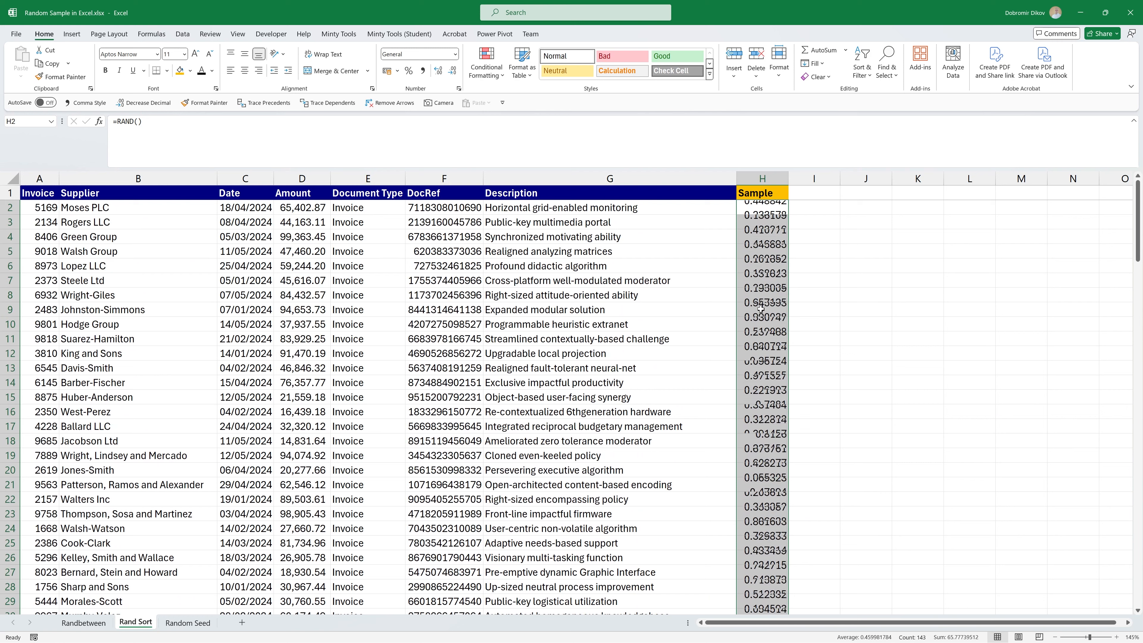
key(F9)
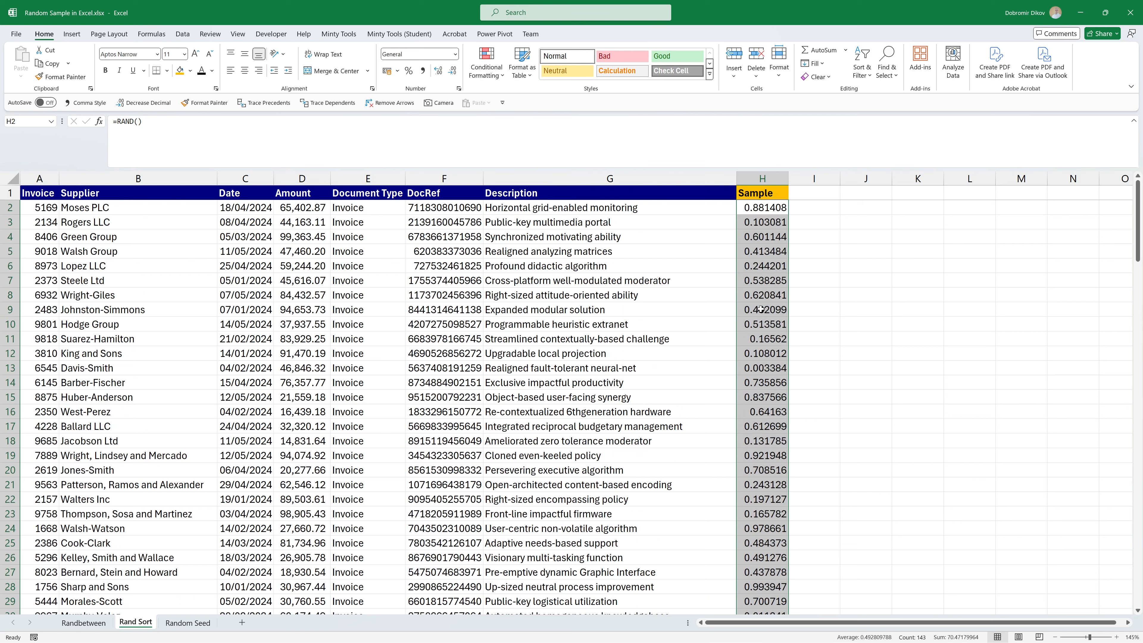
Step: Replace the RAND formulas in H2:H144 with fixed values by copying and pasting them as values in place
key(Up)
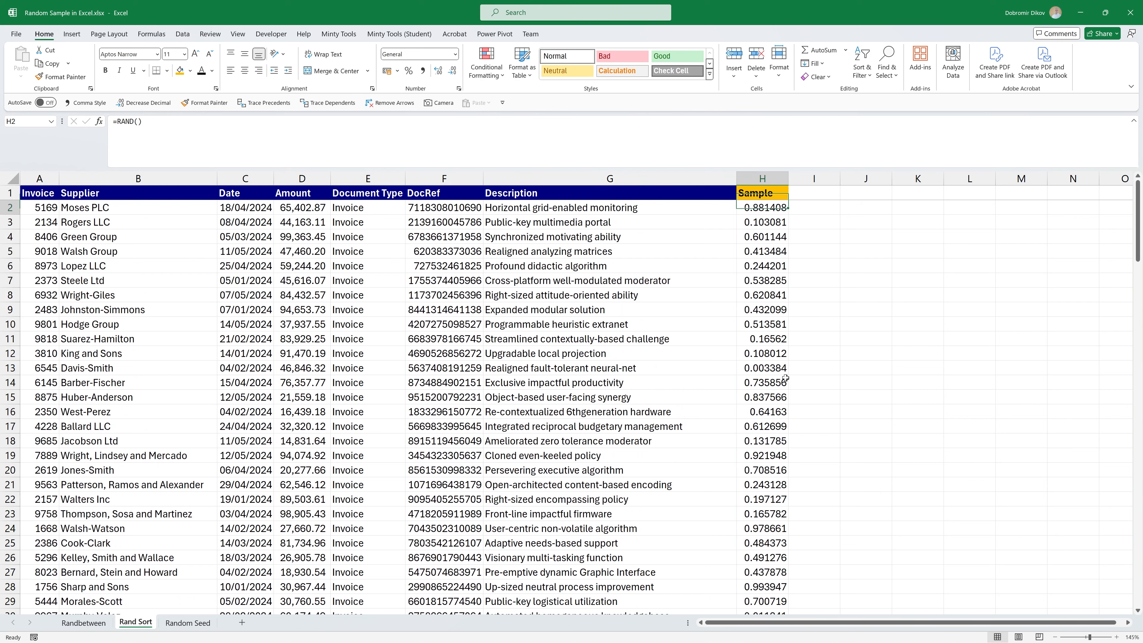
key(Down)
key(ctrl+shift+Down)
key(ctrl+c)
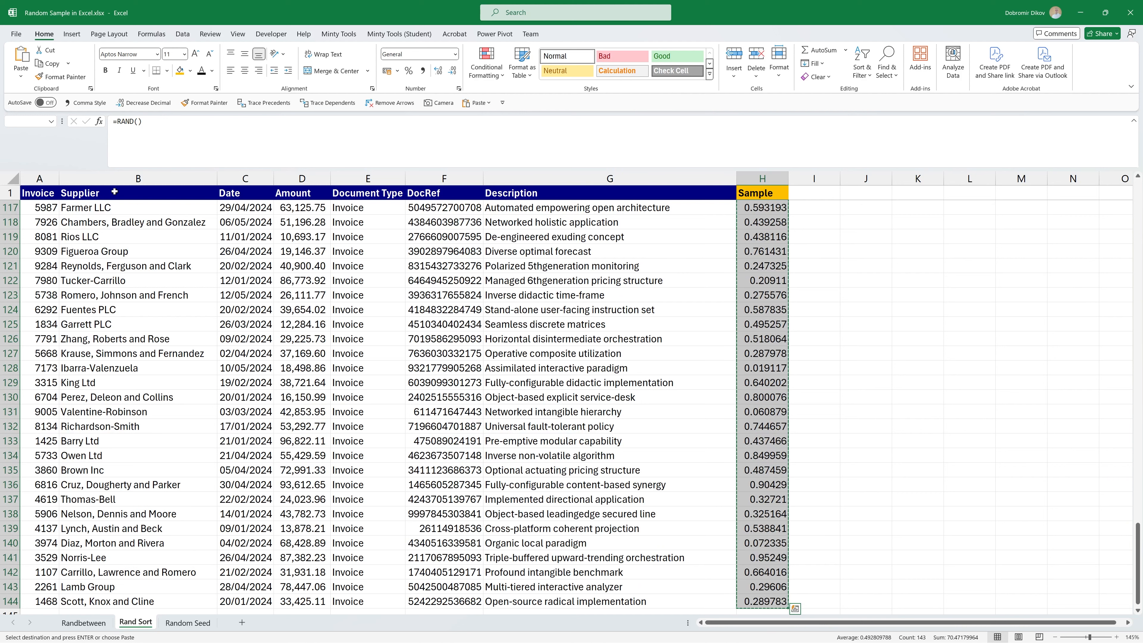
click(21, 75)
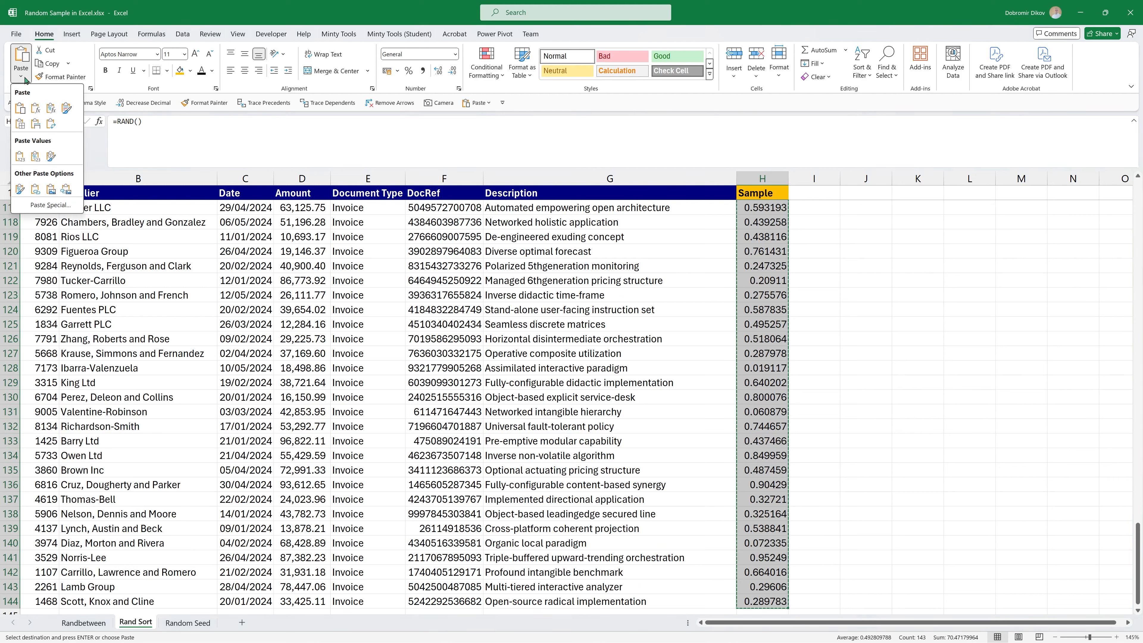
click(20, 155)
Step: Turn on filters for the whole invoice table A1:H144, including the Sample column
key(ctrl+Up)
key(ctrl+Left)
key(ctrl+shift+Right)
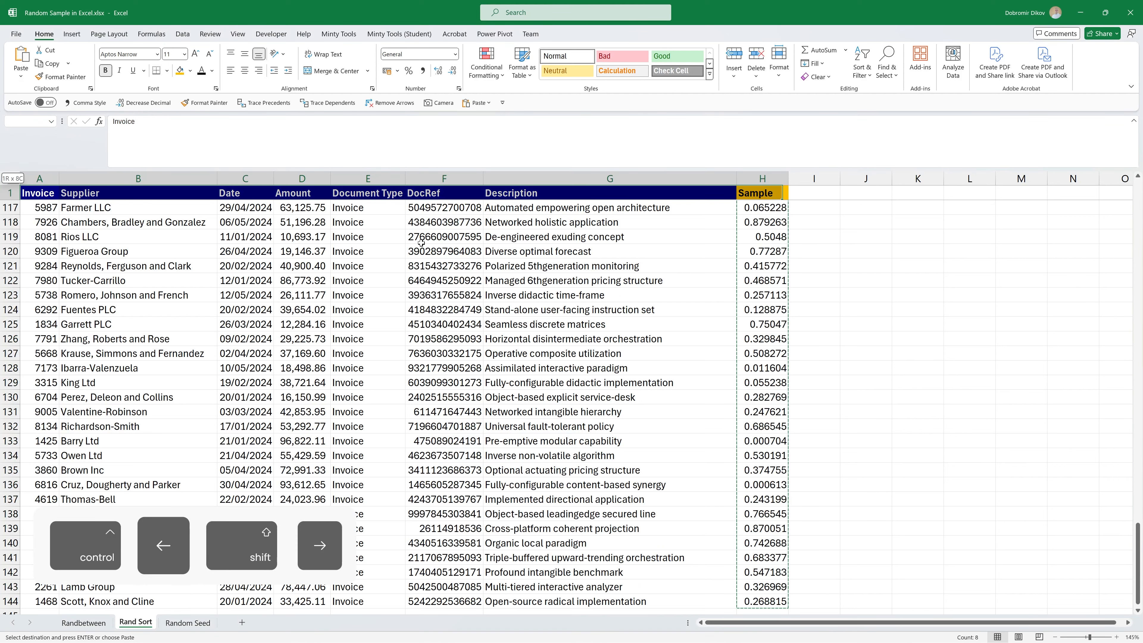
key(ctrl+shift+Down)
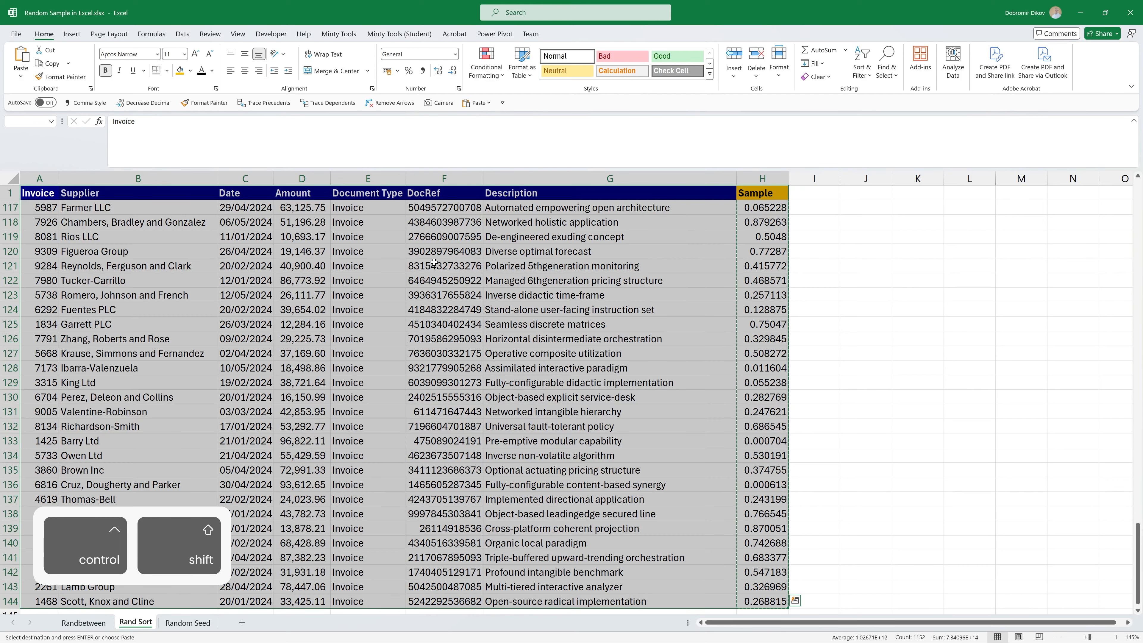
click(183, 33)
click(535, 61)
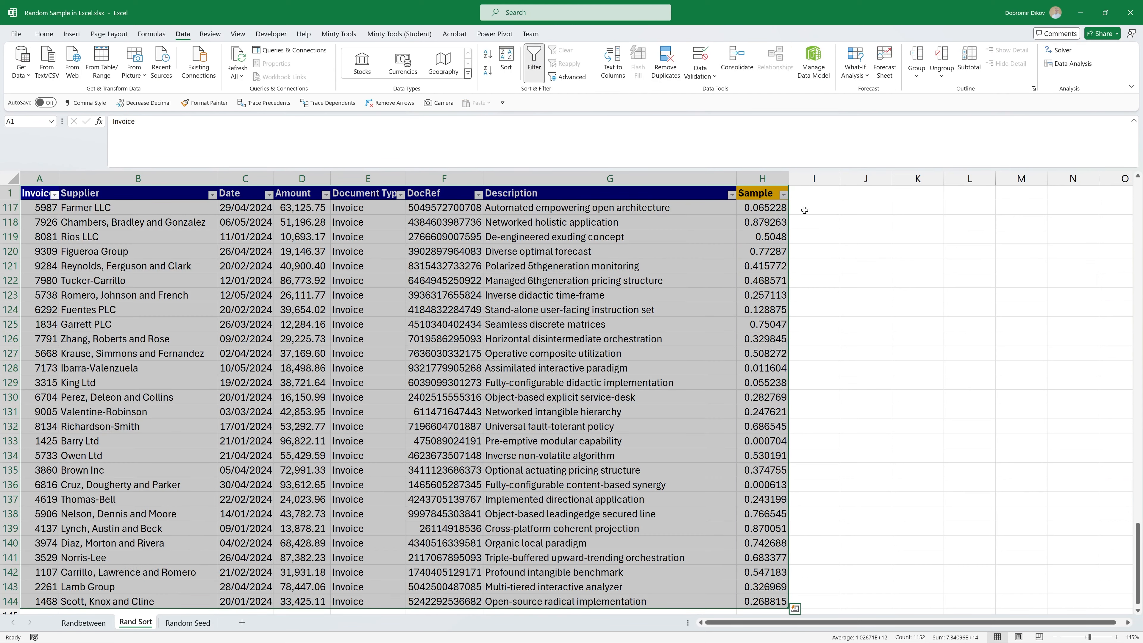
Step: Sort the invoice table by the Sample column from largest to smallest
click(783, 194)
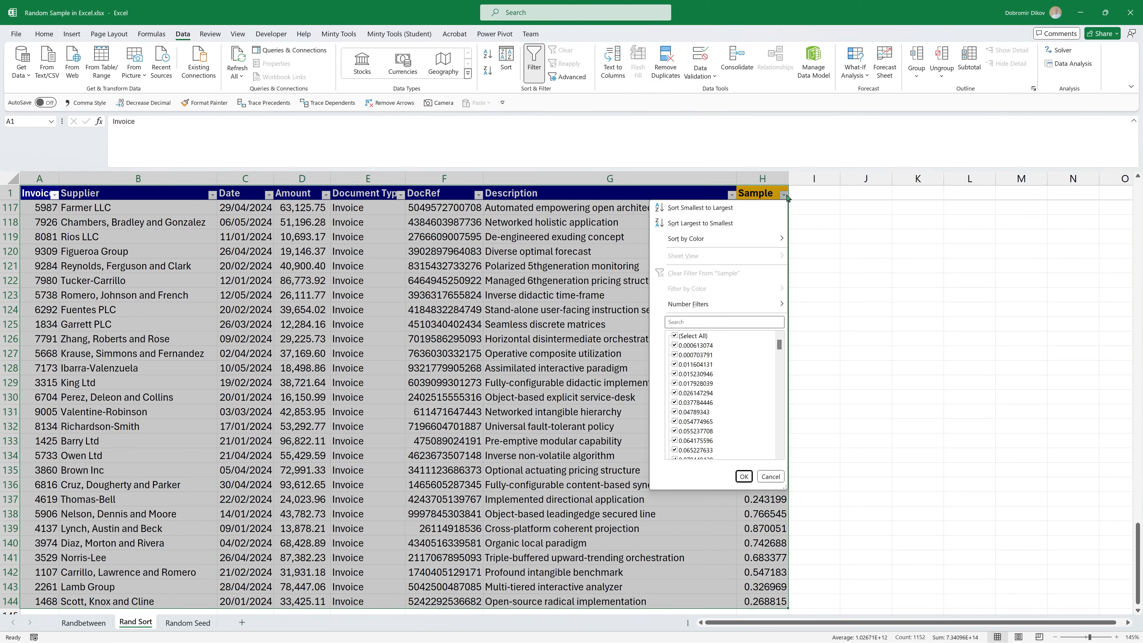
click(698, 223)
scroll(670, 280, up, 20)
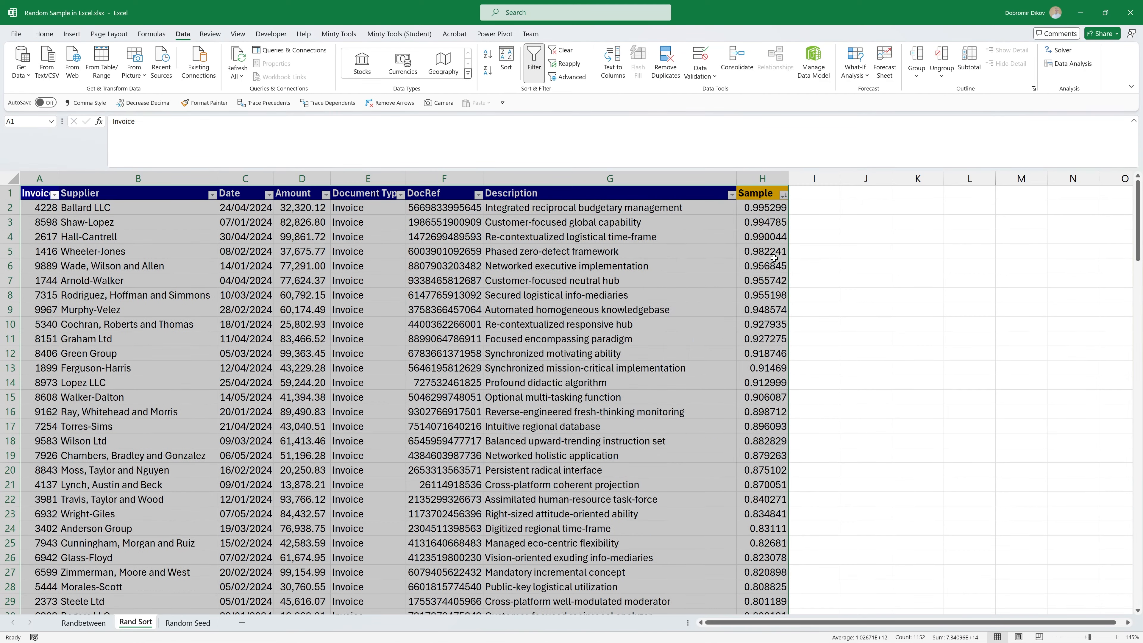
click(669, 280)
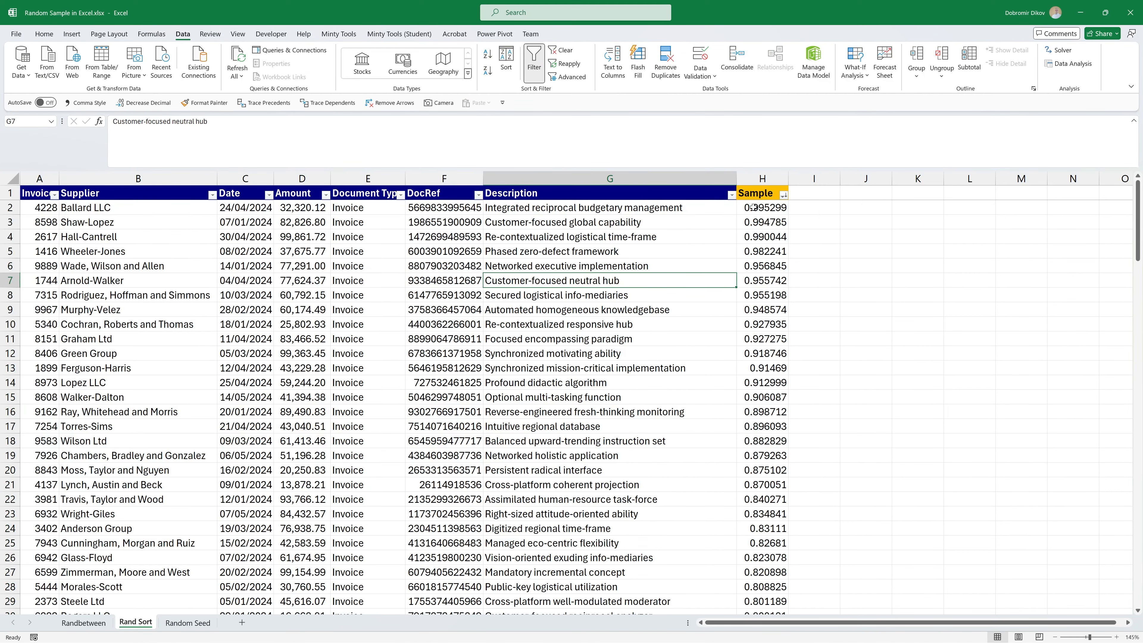
Step: Fill the ten highest Sample values in H2:H11 with yellow
drag(764, 209, 765, 341)
click(44, 34)
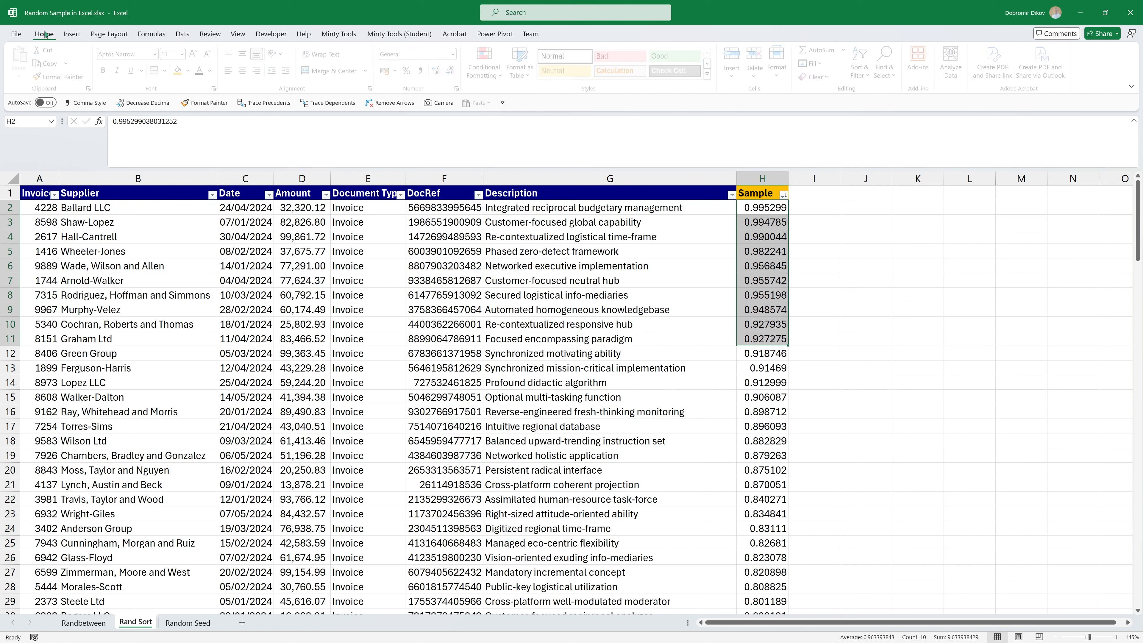
click(191, 70)
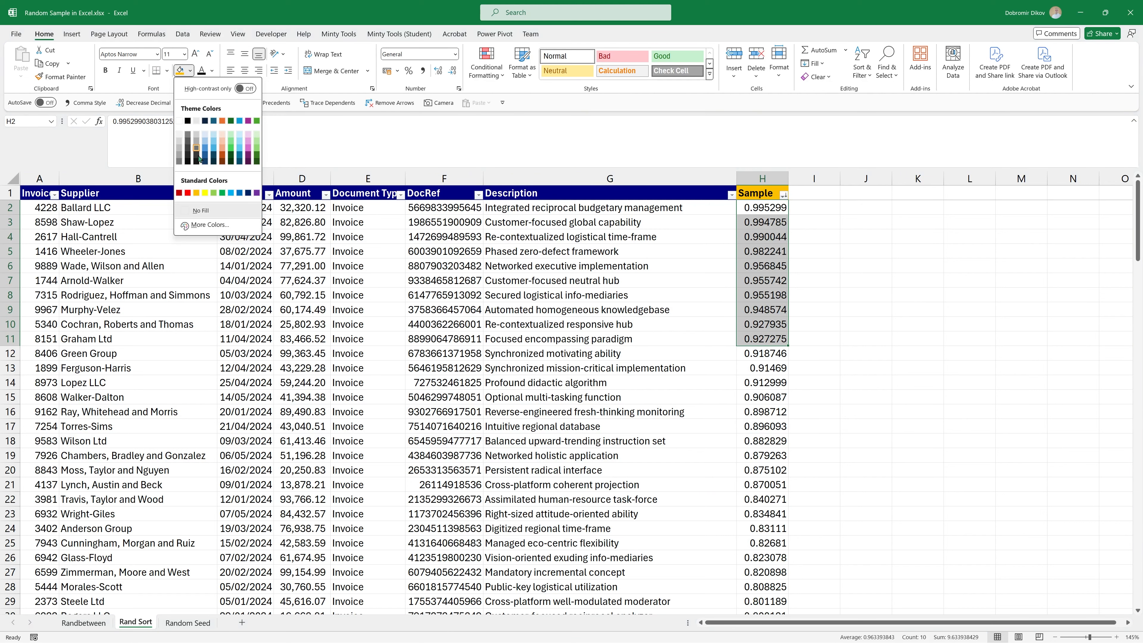
click(204, 195)
drag(560, 211, 594, 346)
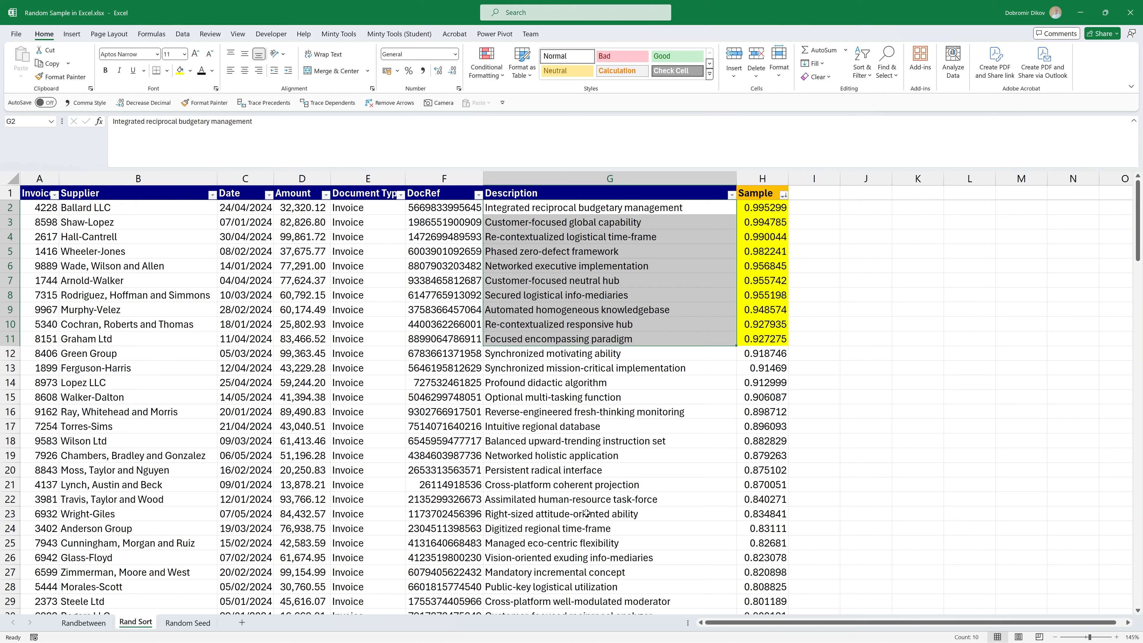
Step: Copy the Sqnc and Sample headers with their formulas from H1:I2 of the Randbetween sheet to H1 of the Random Seed sheet
click(185, 623)
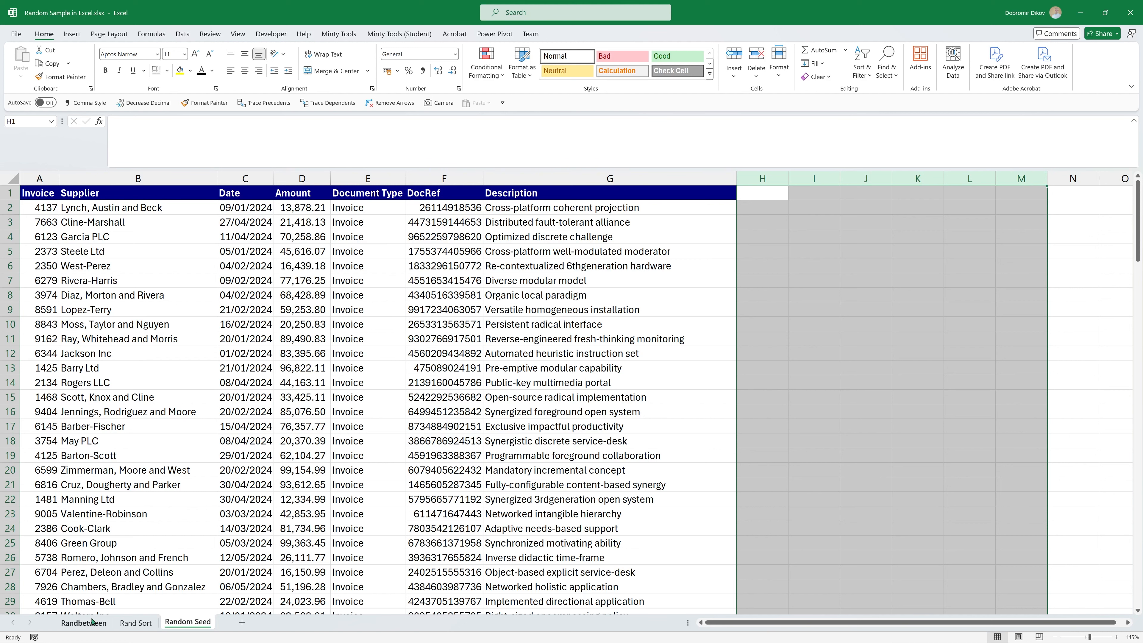
click(84, 623)
drag(758, 194, 804, 211)
key(ctrl+c)
click(188, 623)
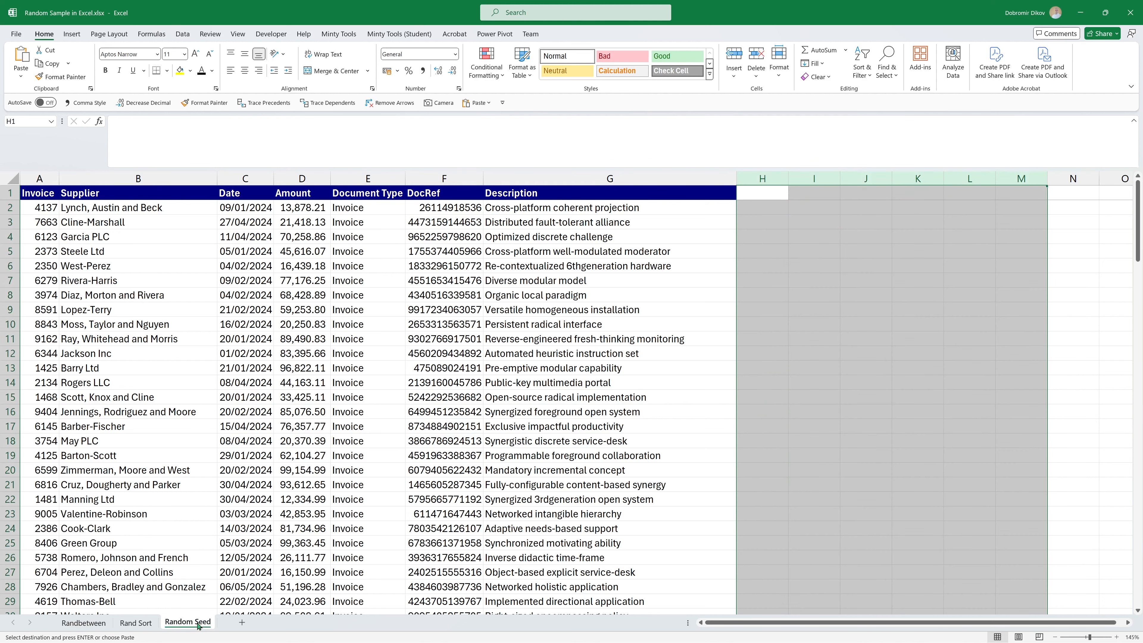
click(770, 194)
key(ctrl+v)
Step: Clear the pasted formula under the Sample header in I2 and check the sequence numbers in the Sqnc column
click(814, 209)
key(Delete)
key(Left)
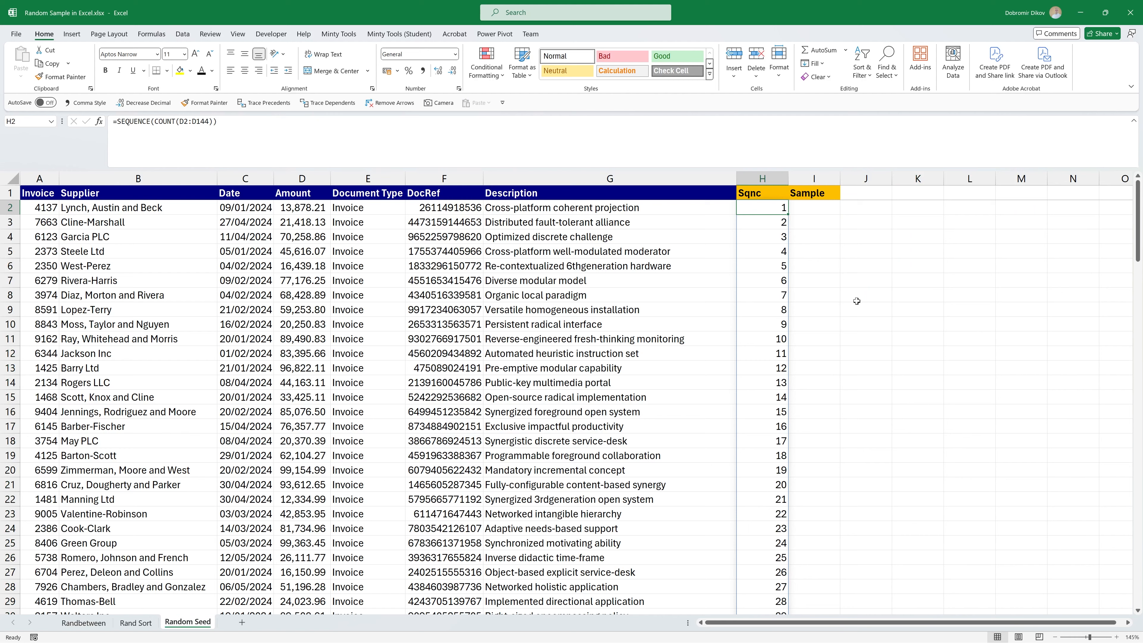
scroll(832, 360, down, 20)
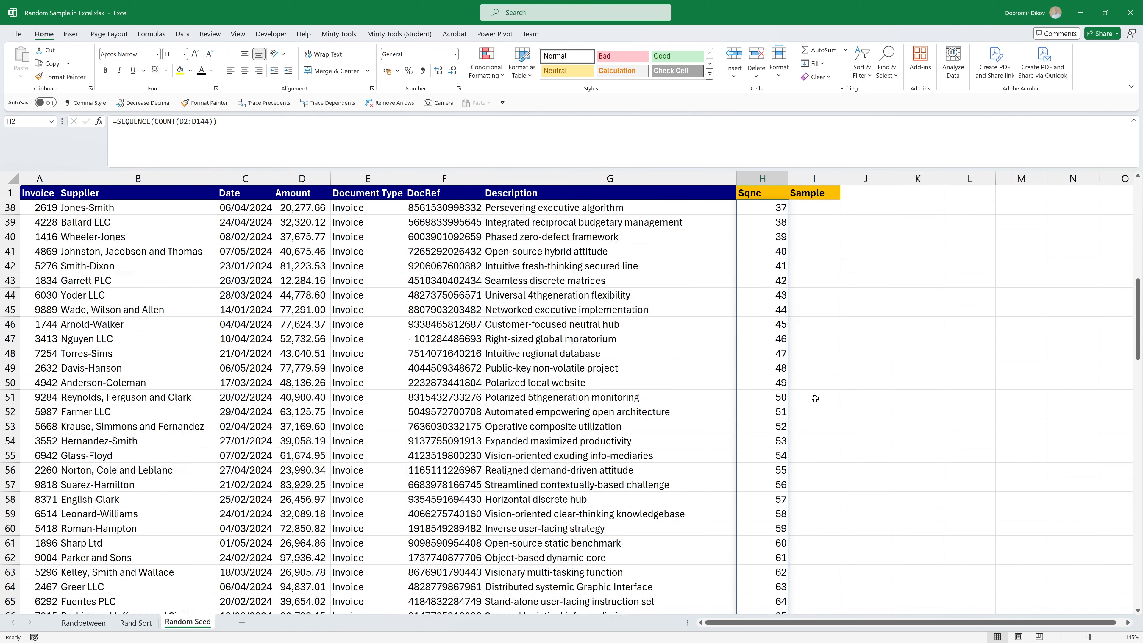
scroll(819, 411, up, 20)
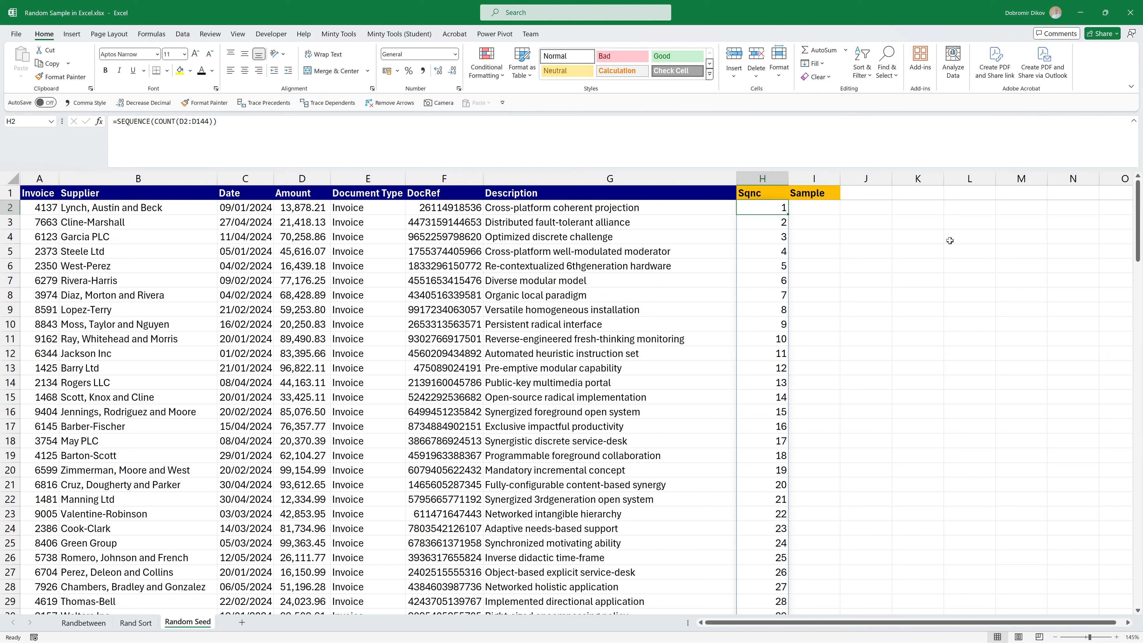
Step: Enter the label "Random Step" in K4 and make it bold
click(925, 238)
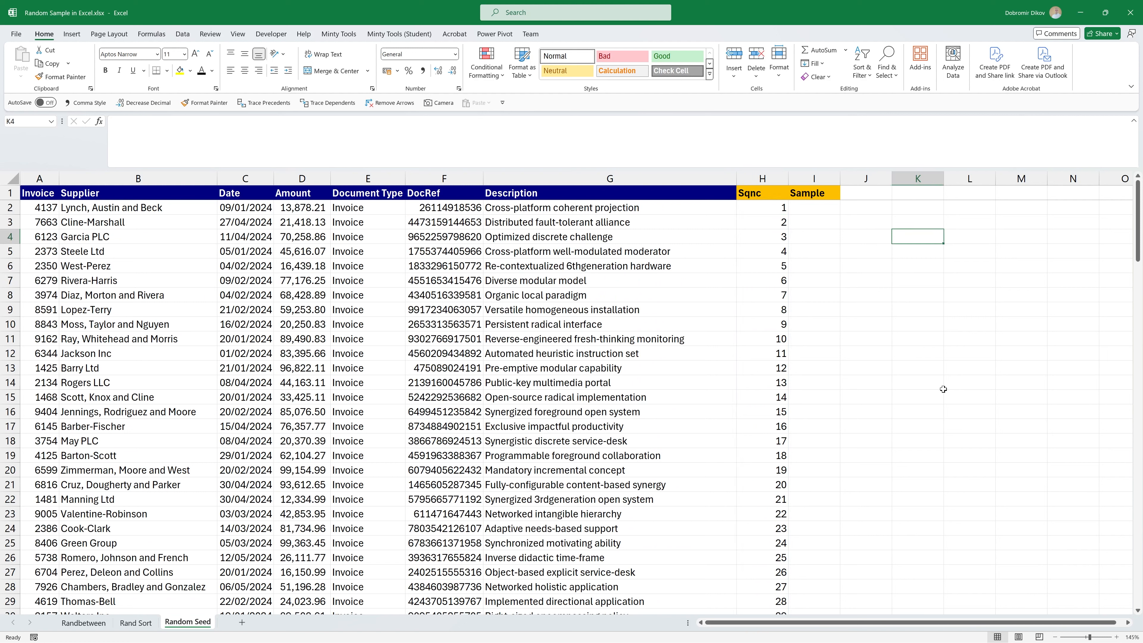
text(Random Seed)
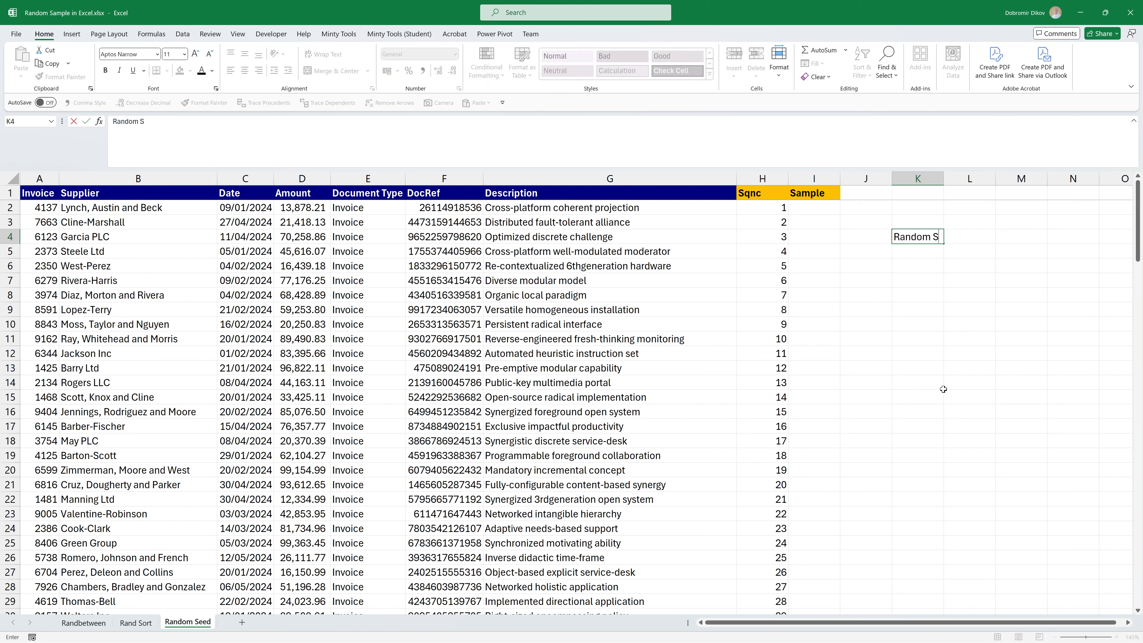
key(BackSpace)
key(BackSpace)
key(BackSpace)
text(tep)
key(Return)
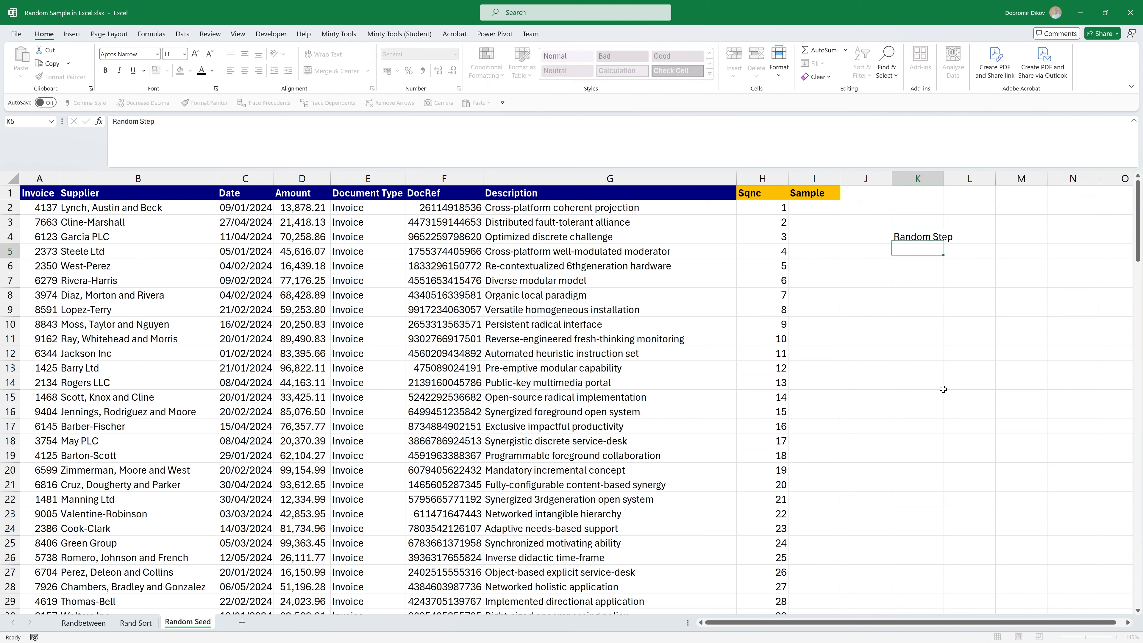
key(Up)
key(ctrl+b)
key(Right)
text(=)
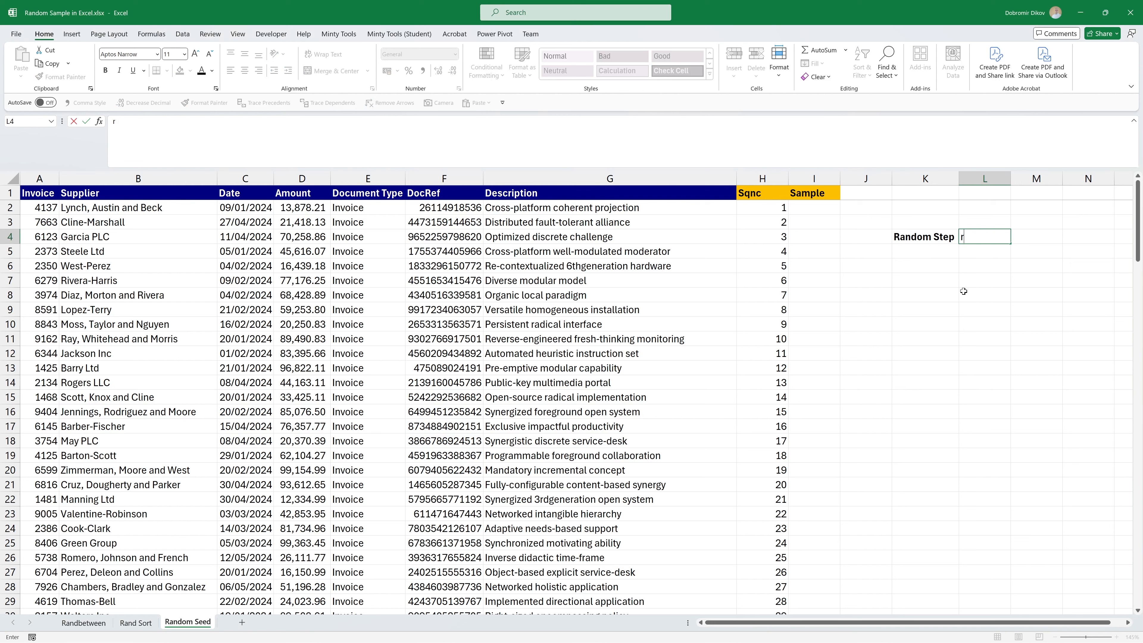
text(round)
key(Tab)
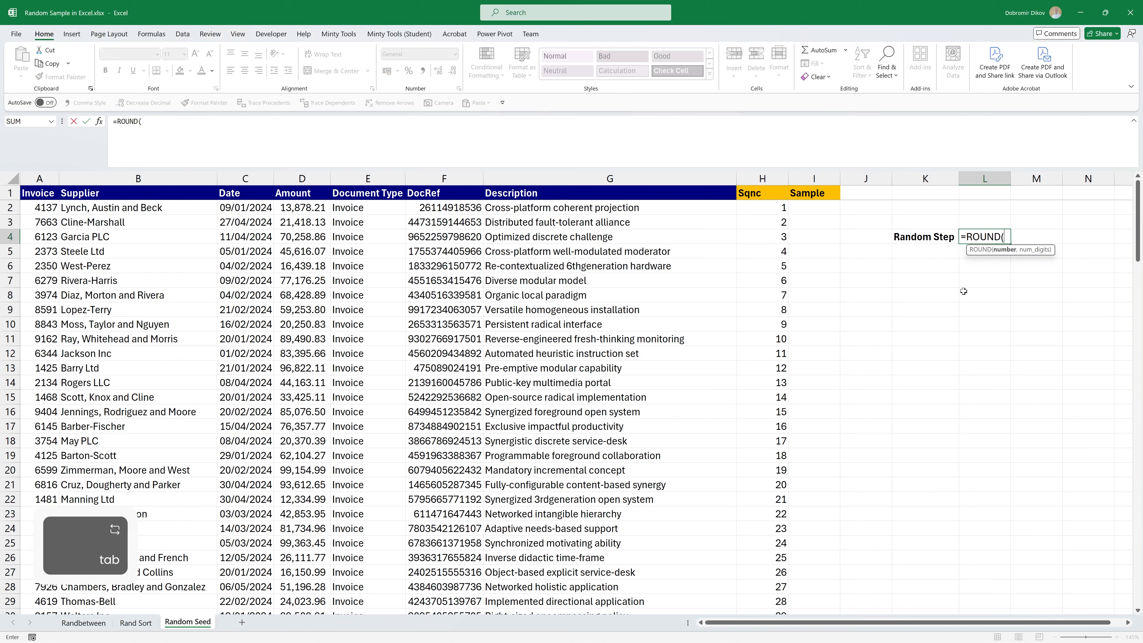
text(rand)
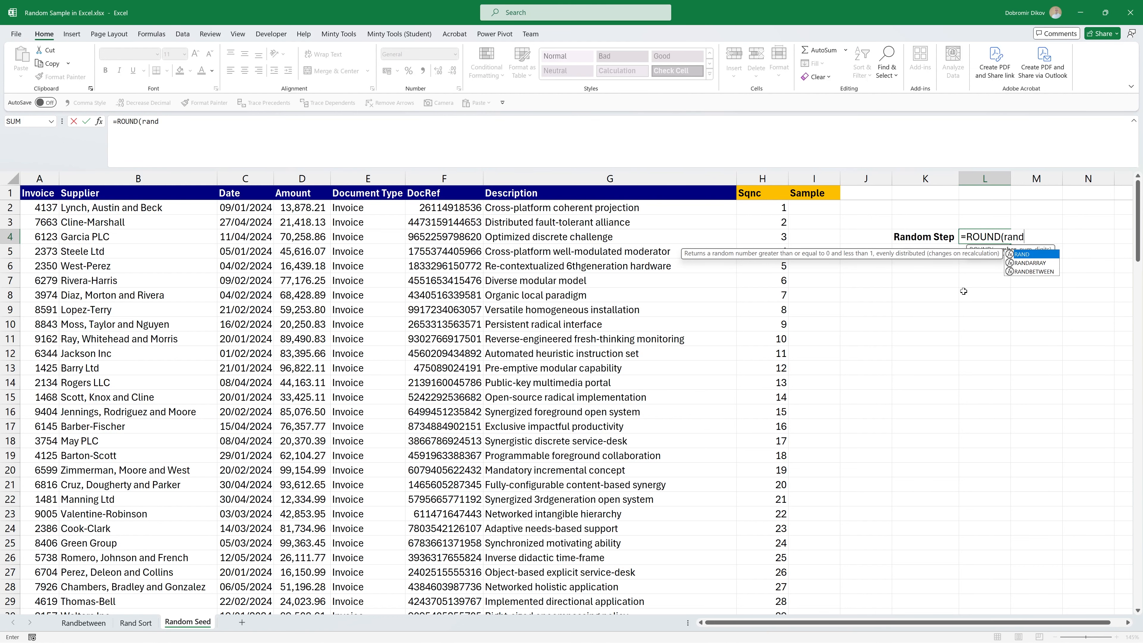
text(()*1000000000)
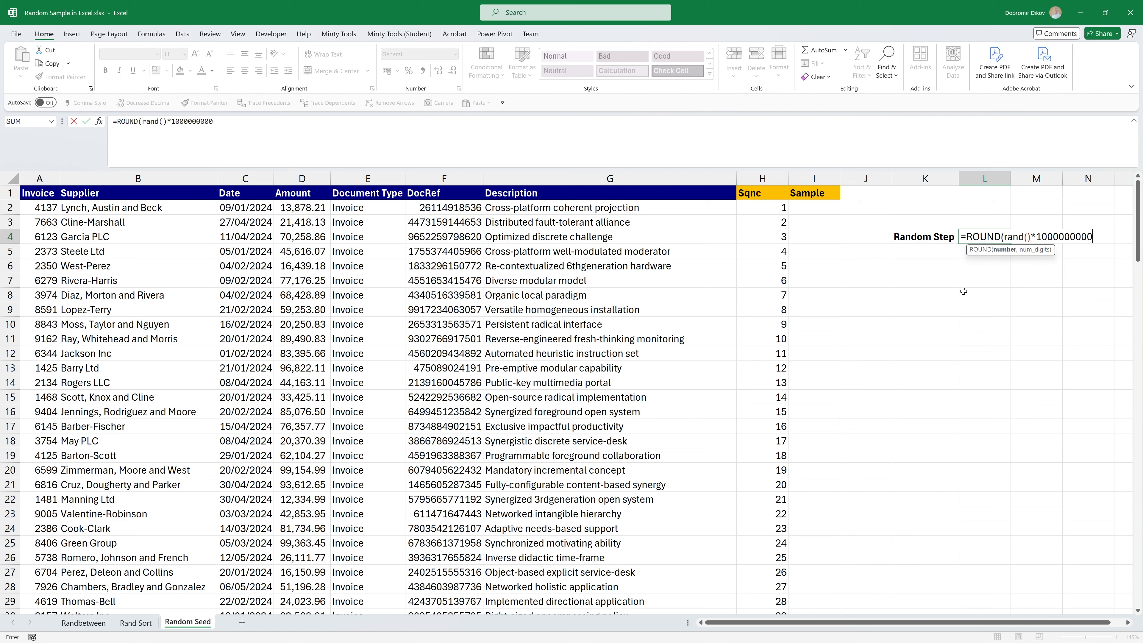
text(,0))
key(ctrl+Return)
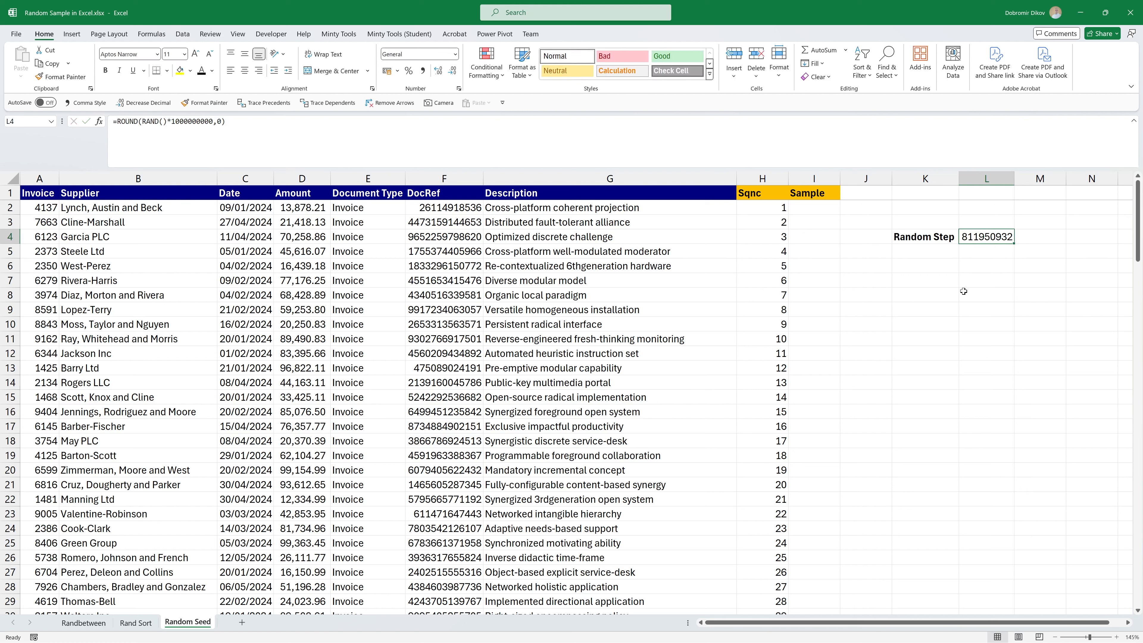
Step: Enter the label "Random Start" in K6
key(Left)
key(Down)
key(Down)
text(Random St)
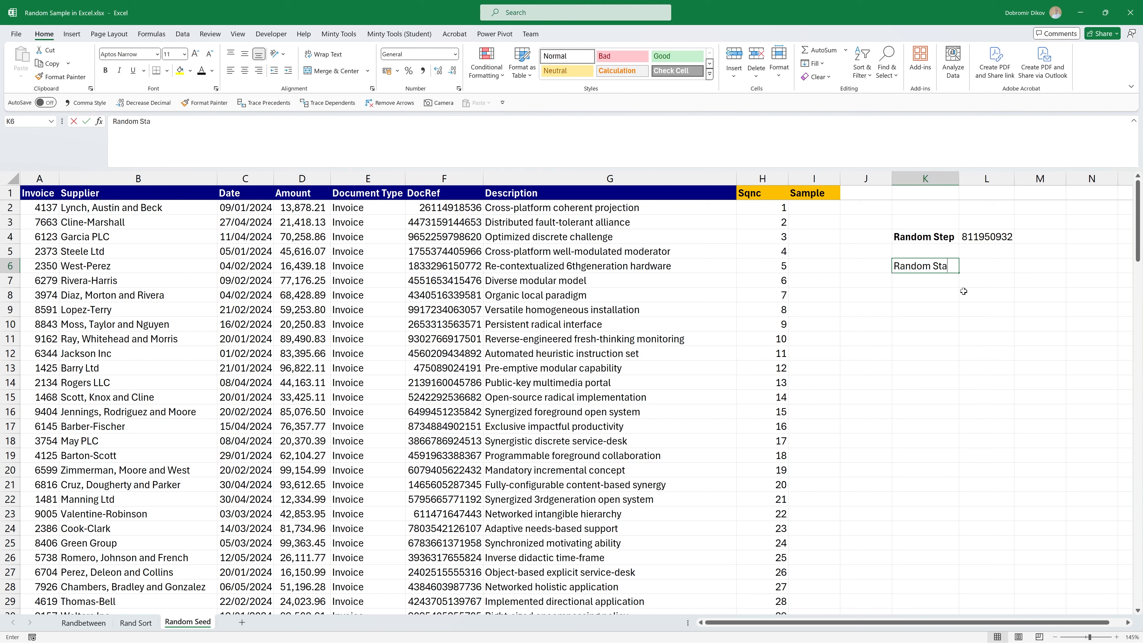
text(art)
key(Tab)
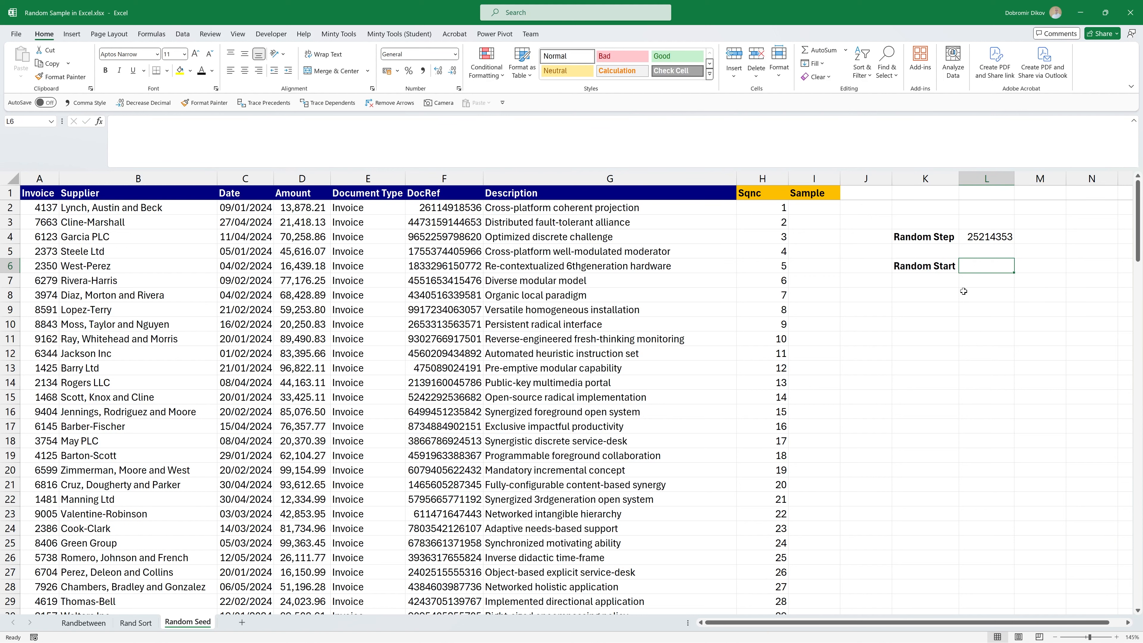
Step: Enter =ROUND(RAND()*COUNT(D2:D144),0) in L6 to generate a random start within the number of invoices
text(=round(rand())
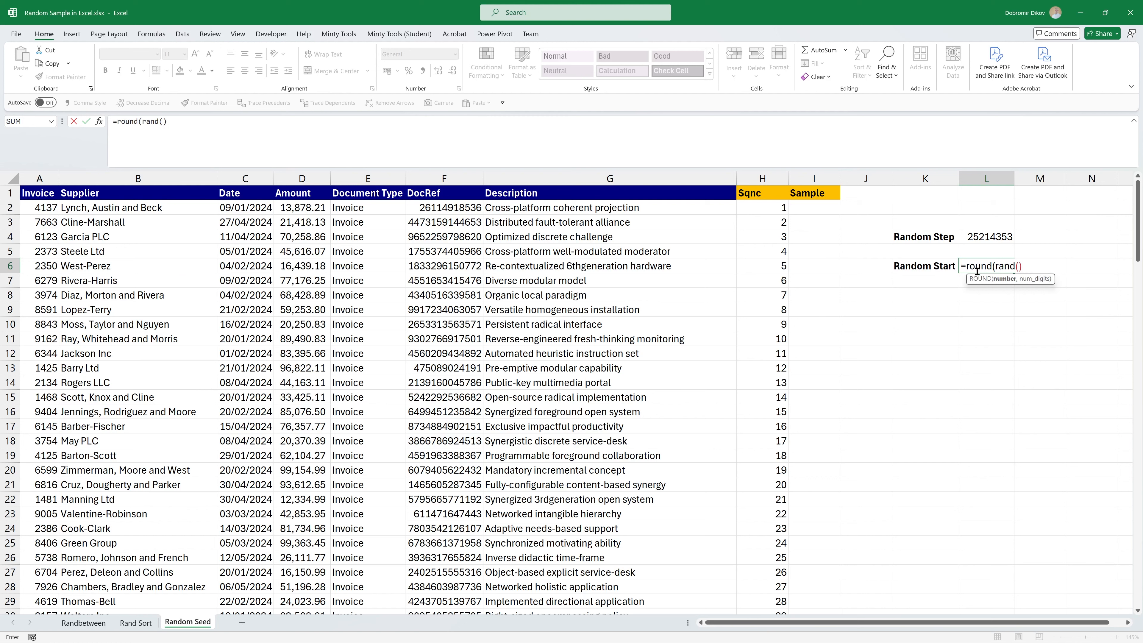
text(*coun)
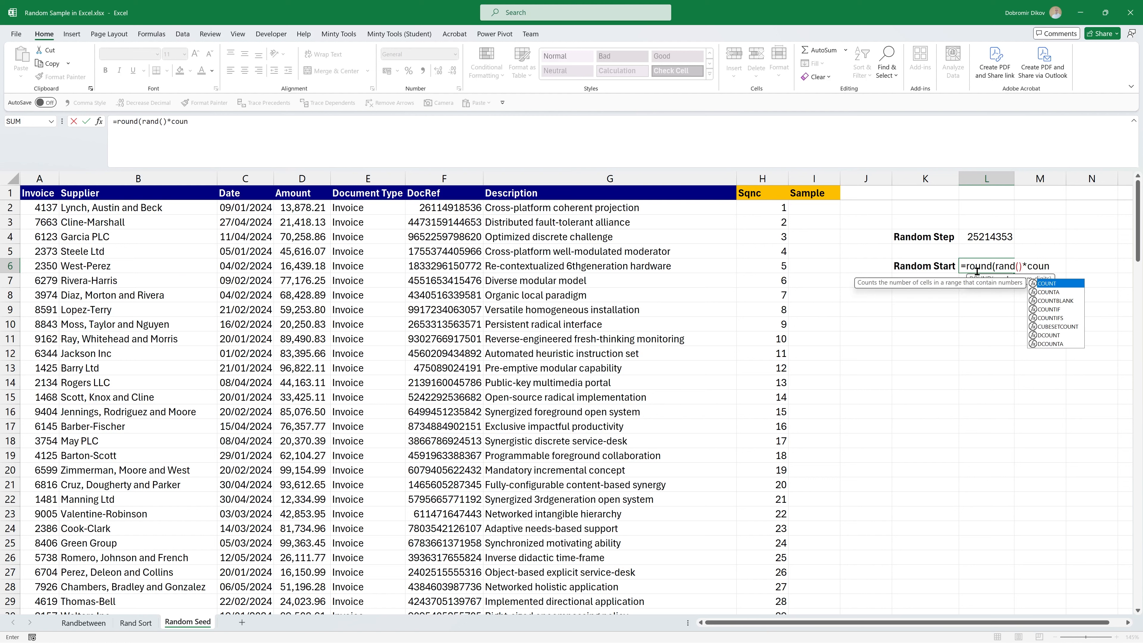
text(t)
key(Tab)
key(Left)
key(Left)
key(Left)
key(Left)
key(Left)
key(Left)
key(Left)
key(Left)
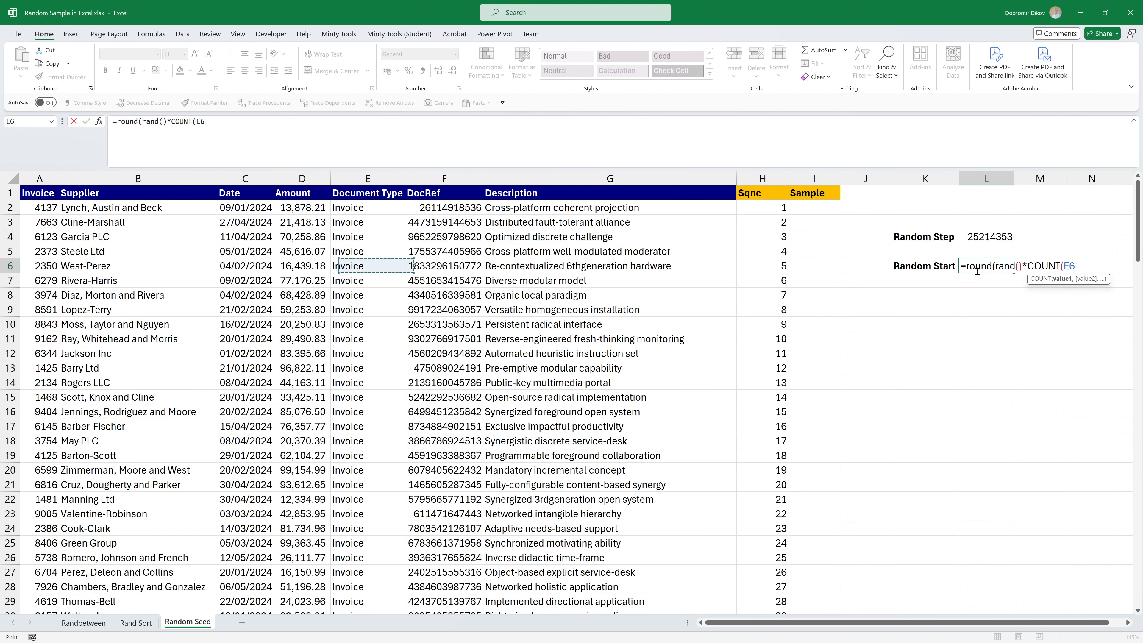
key(Up)
key(Up)
key(Up)
key(Up)
key(ctrl+shift+Down)
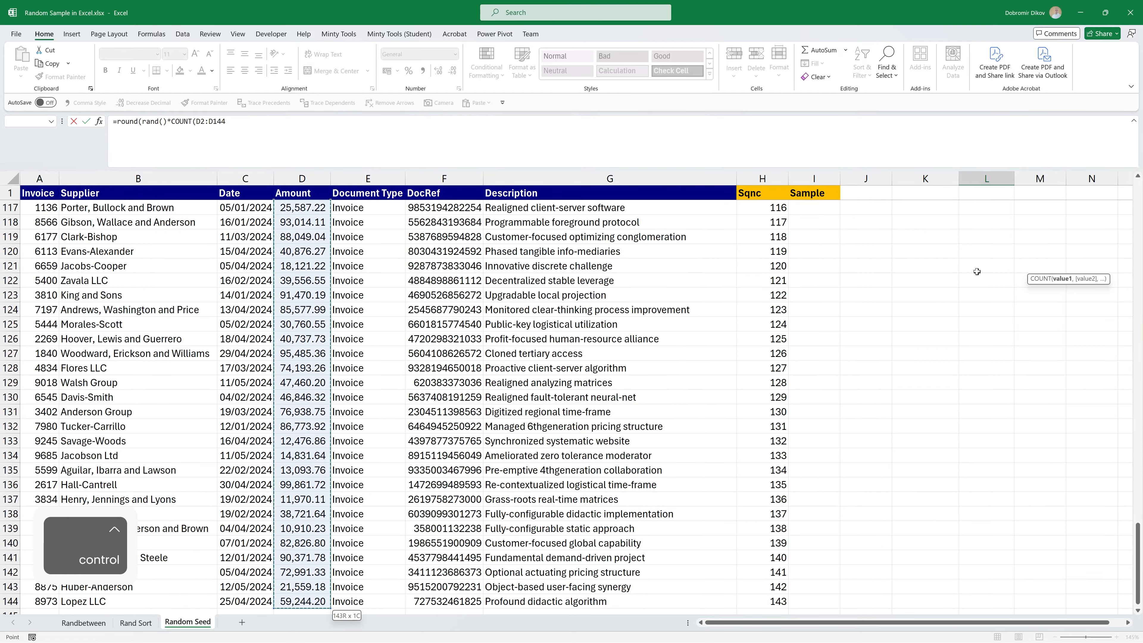
text())
scroll(977, 271, up, 20)
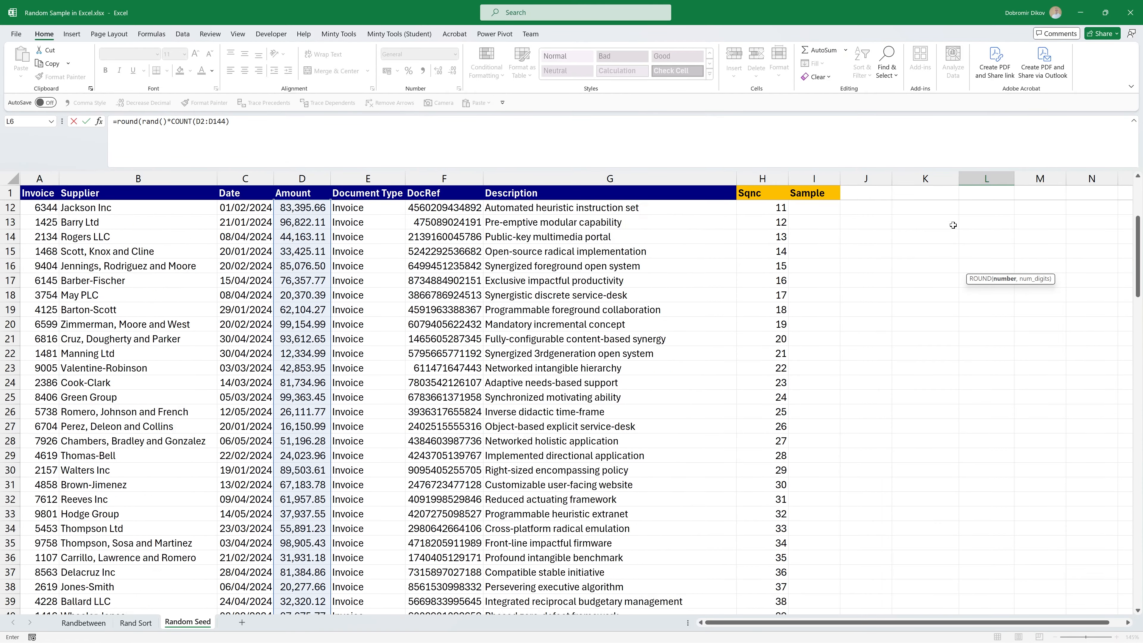
text(,0))
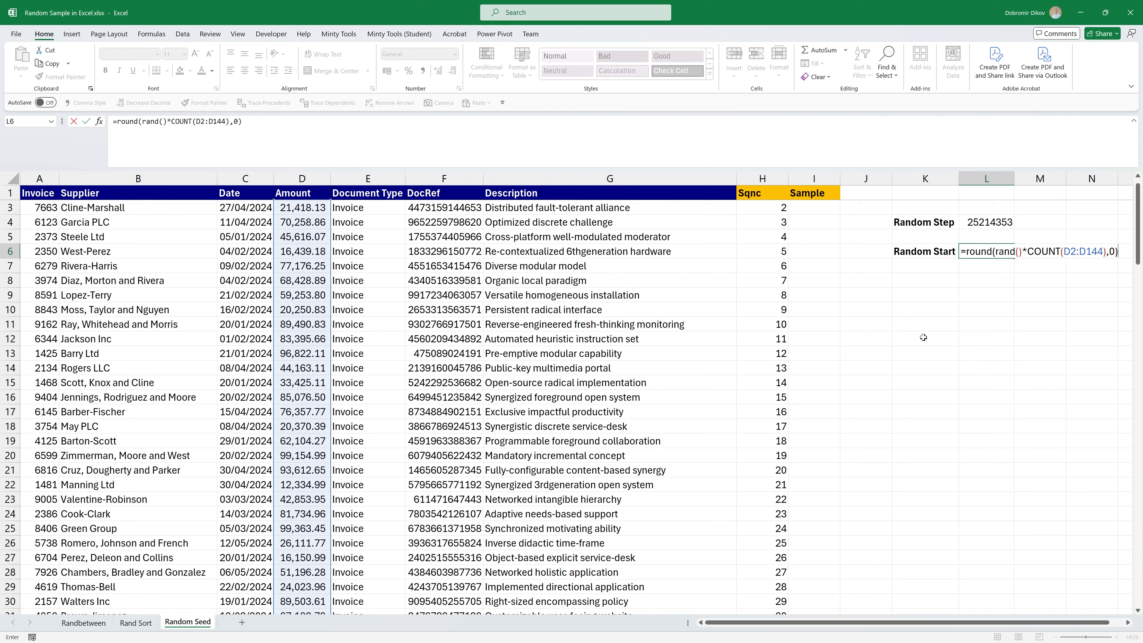
key(ctrl+Return)
Step: Examine the first Sqnc numbers in column H and the Random Step value in L4
key(Left)
key(Left)
key(Left)
key(Left)
key(Up)
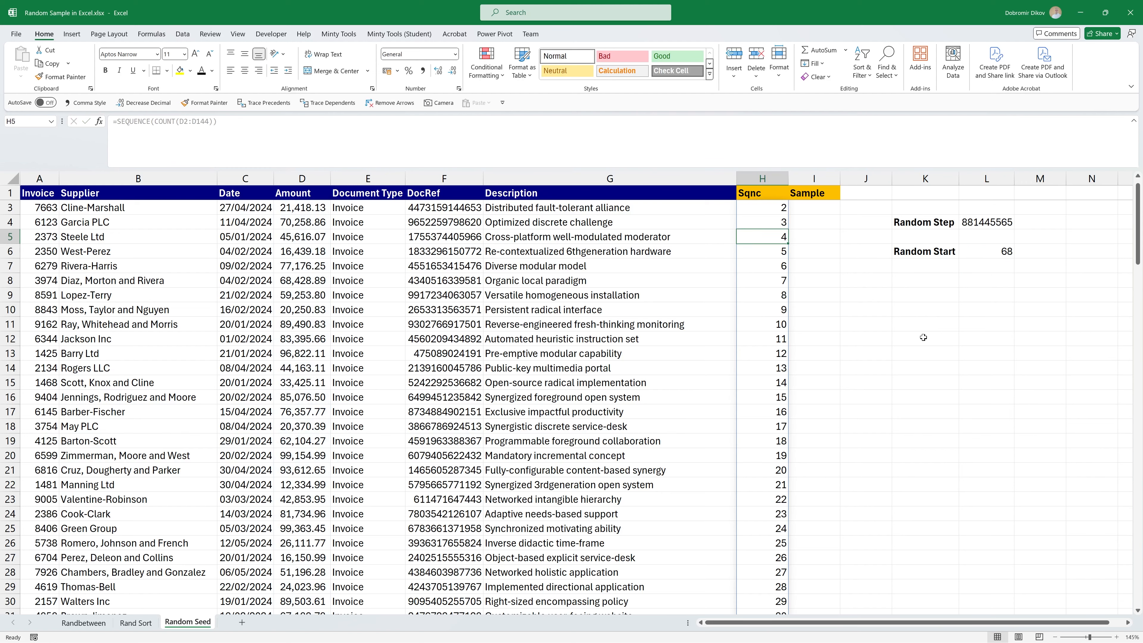
key(Up)
key(Up)
key(Up)
key(Down)
key(Down)
key(Down)
key(Right)
key(Right)
key(Right)
key(Right)
key(Up)
Step: Enter the label "Random IDs" in K8 and make it bold
key(Down)
key(Down)
key(Down)
key(Down)
key(Left)
text(Rnadom)
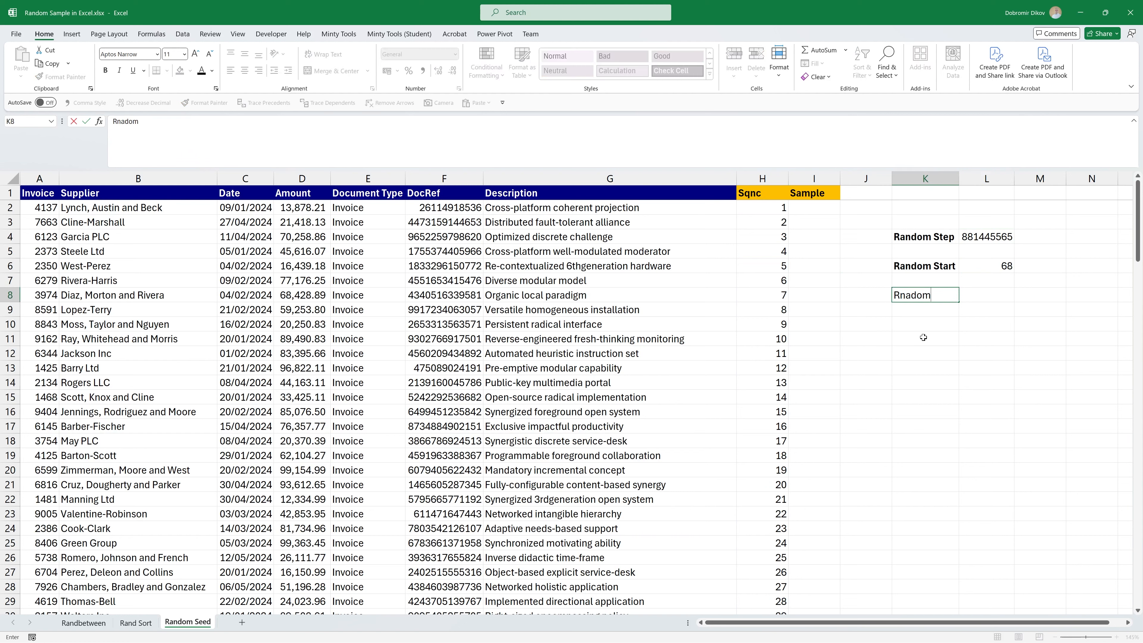
key(BackSpace)
key(BackSpace)
key(BackSpace)
key(BackSpace)
key(BackSpace)
text(andom IDs)
key(ctrl+Return)
key(ctrl+b)
key(Return)
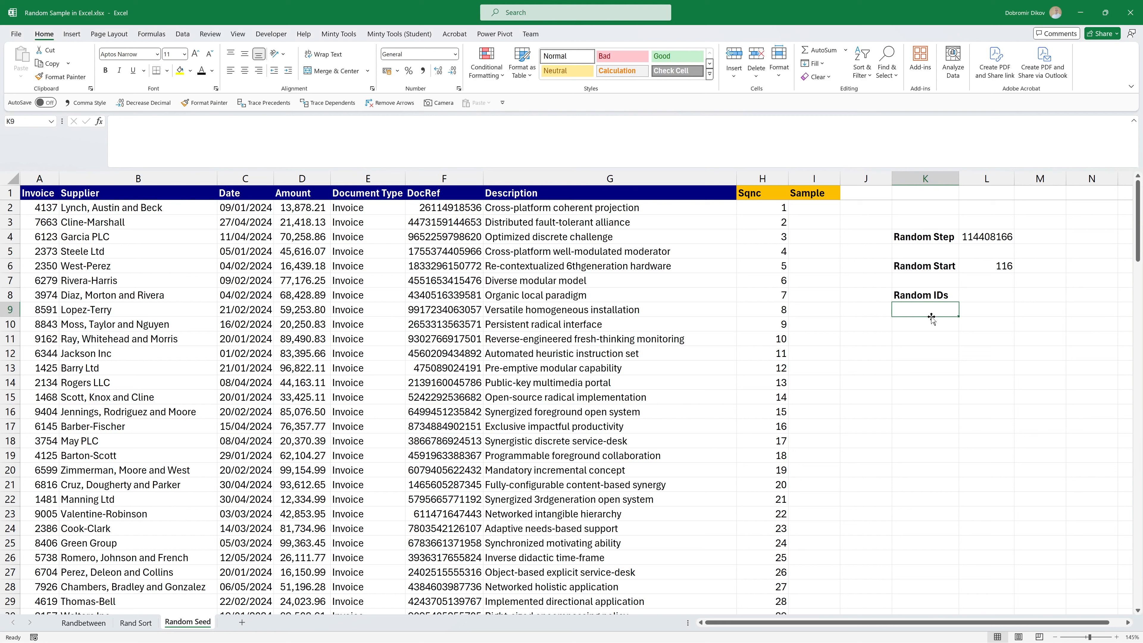
Step: Make K9 the first random ID by linking it to the Random Start value in L6
text(=)
key(ctrl+Up)
key(ctrl+Up)
key(Right)
key(Return)
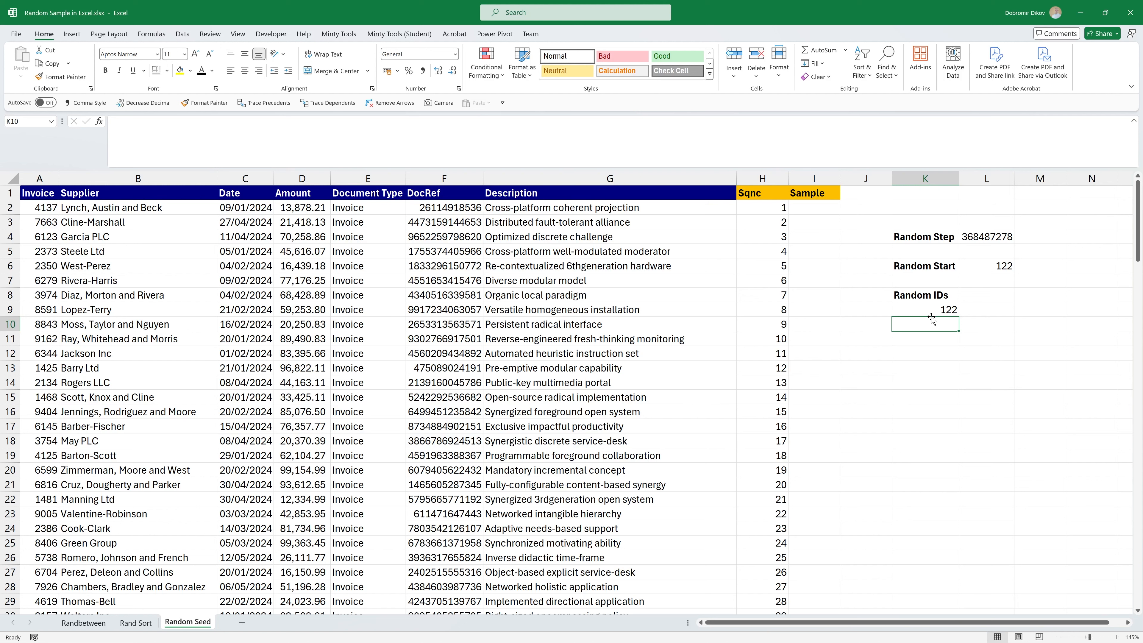
Step: Begin the K10 formula by adding to K9 a MOD function whose number is the absolute reference $L$4
text(=)
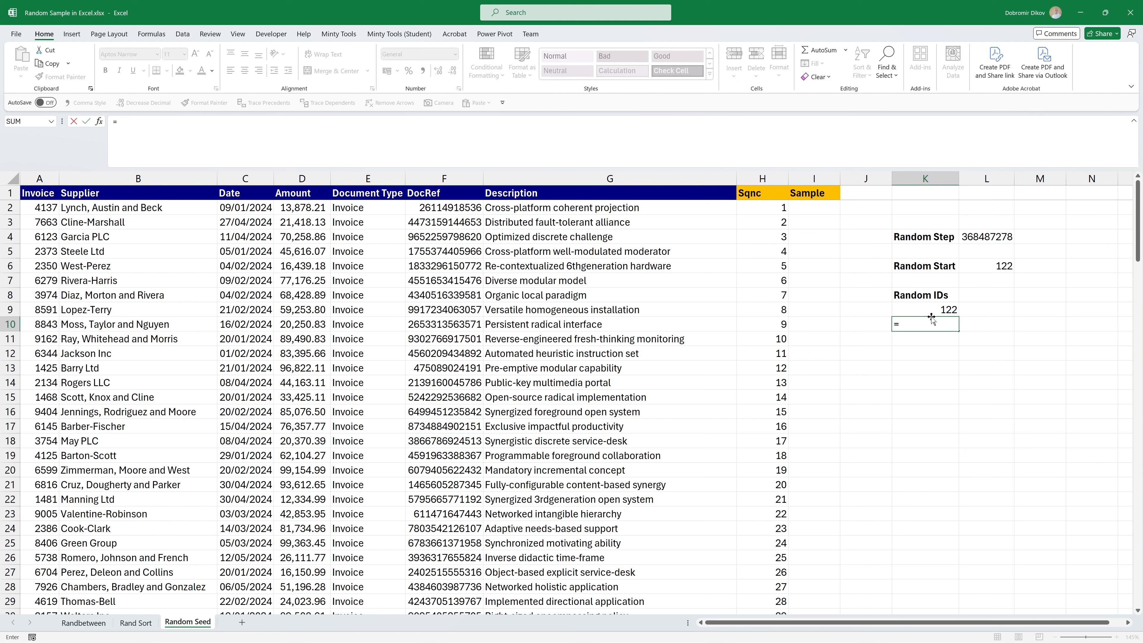
click(931, 315)
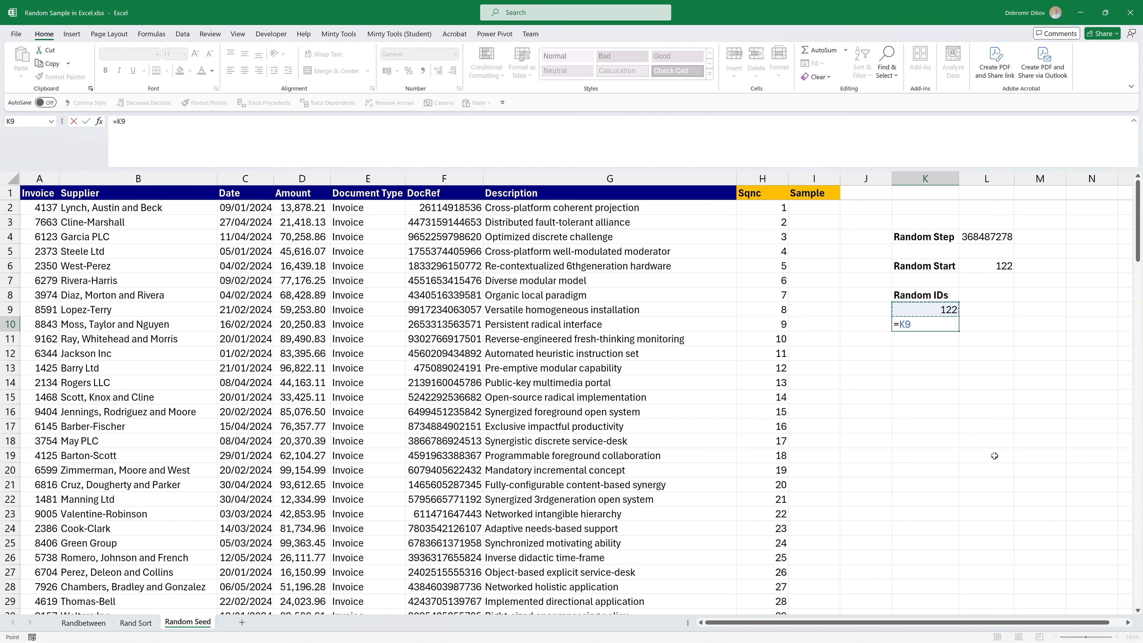
text(+mod)
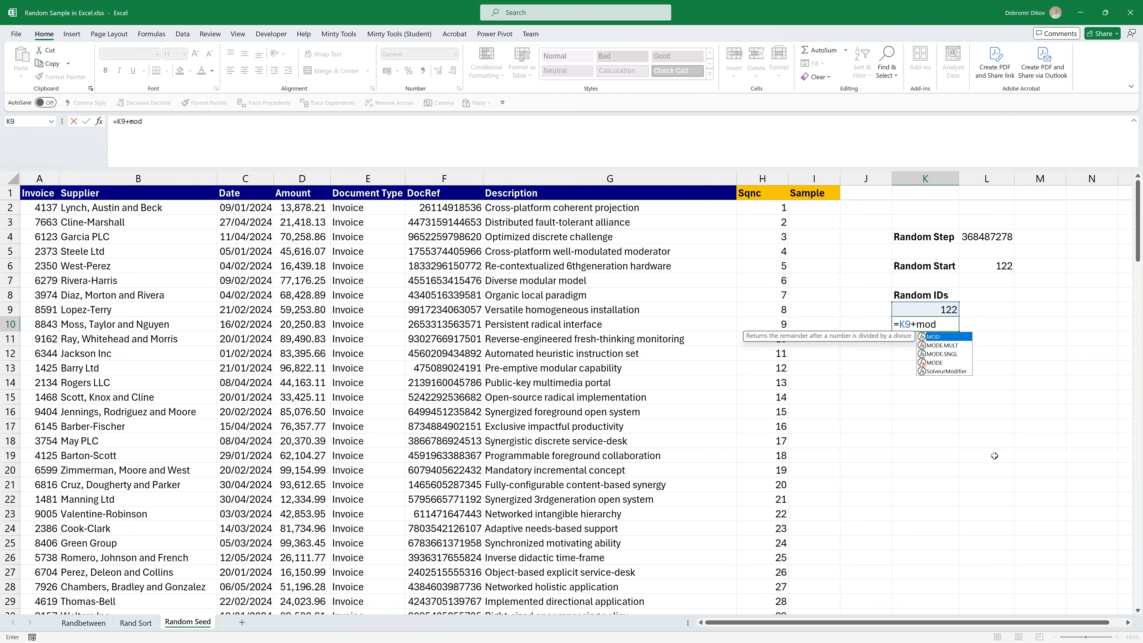
text(()
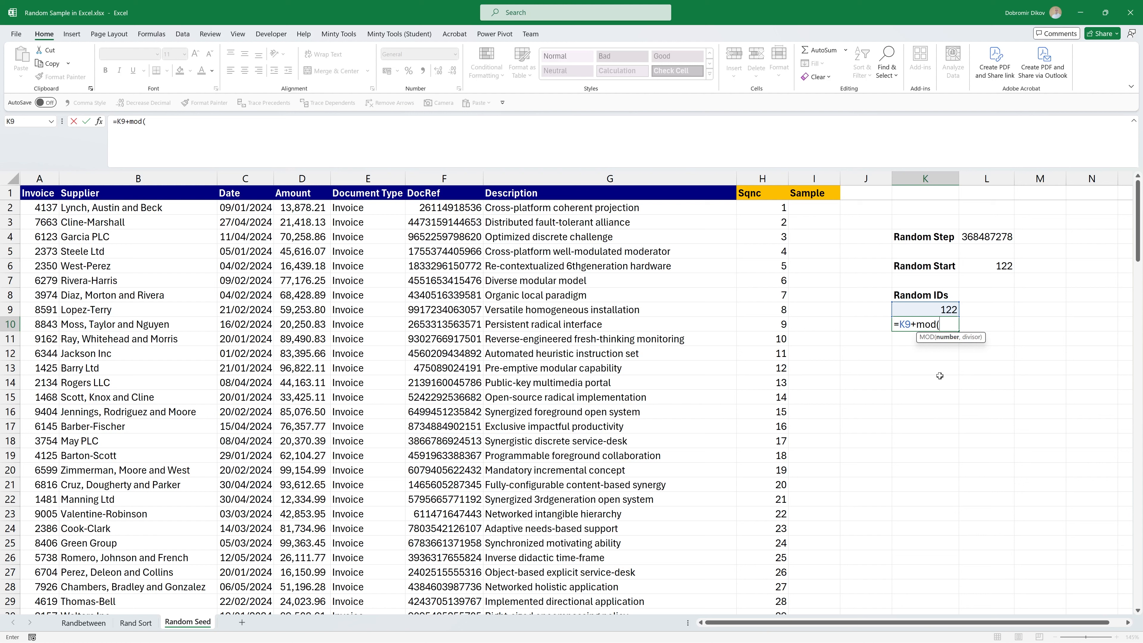
click(994, 239)
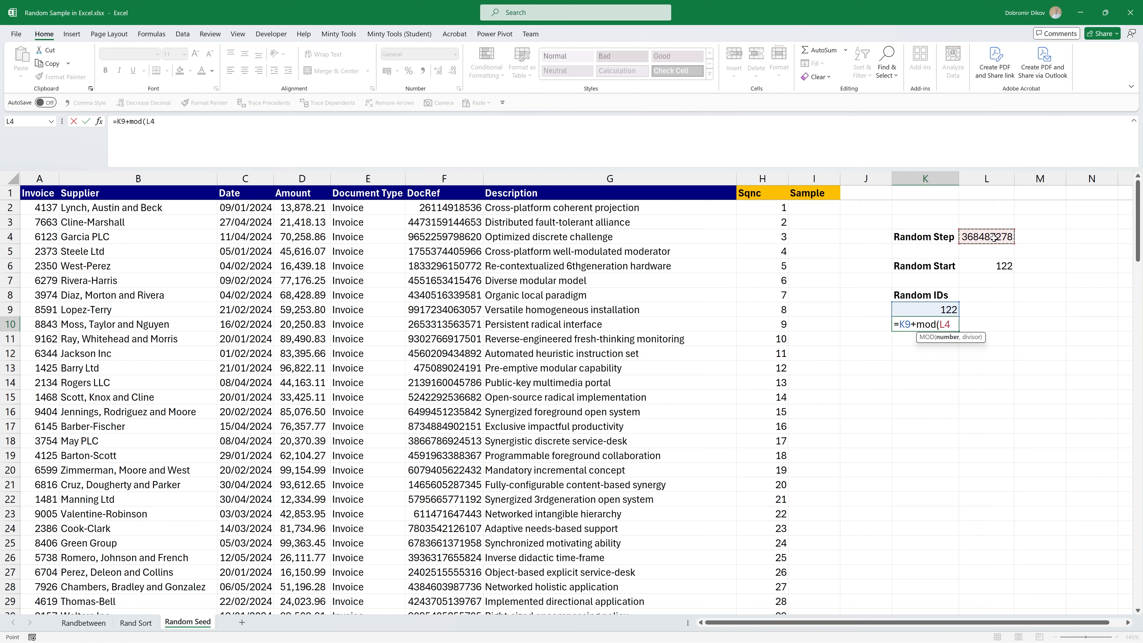
key(F4)
text(,)
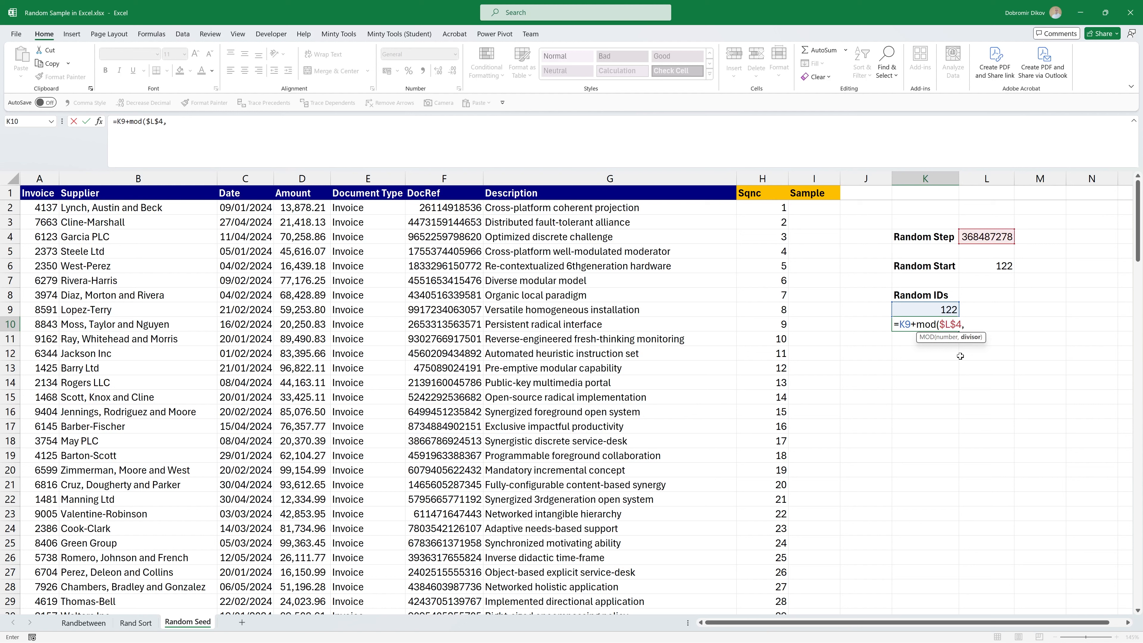
Step: Complete the K10 formula with COUNT($D$2:$D$144) as the MOD divisor, using absolute references
text(coun)
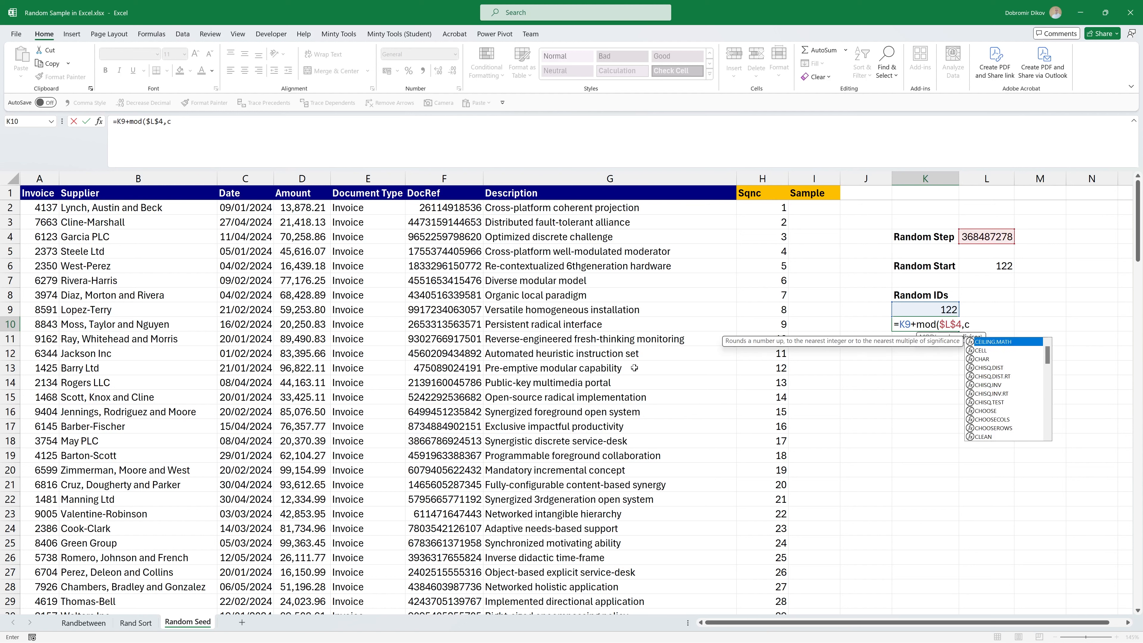
key(Tab)
key(Left)
key(Left)
key(Left)
key(Left)
key(Left)
key(Left)
key(Left)
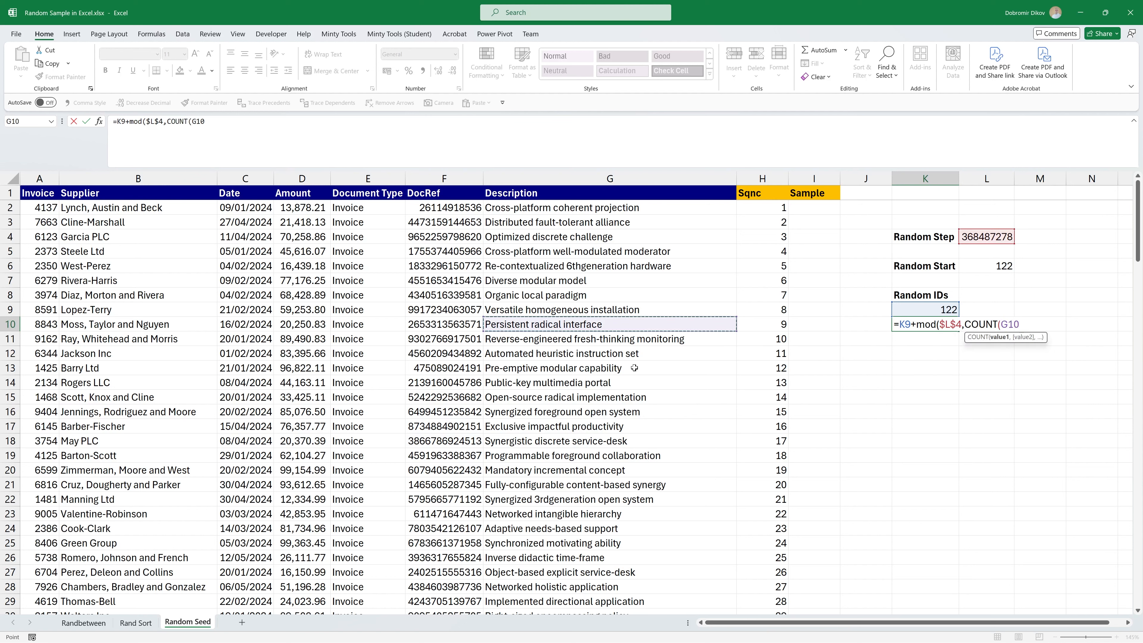
key(ctrl+Up)
key(Down)
key(ctrl+shift+Down)
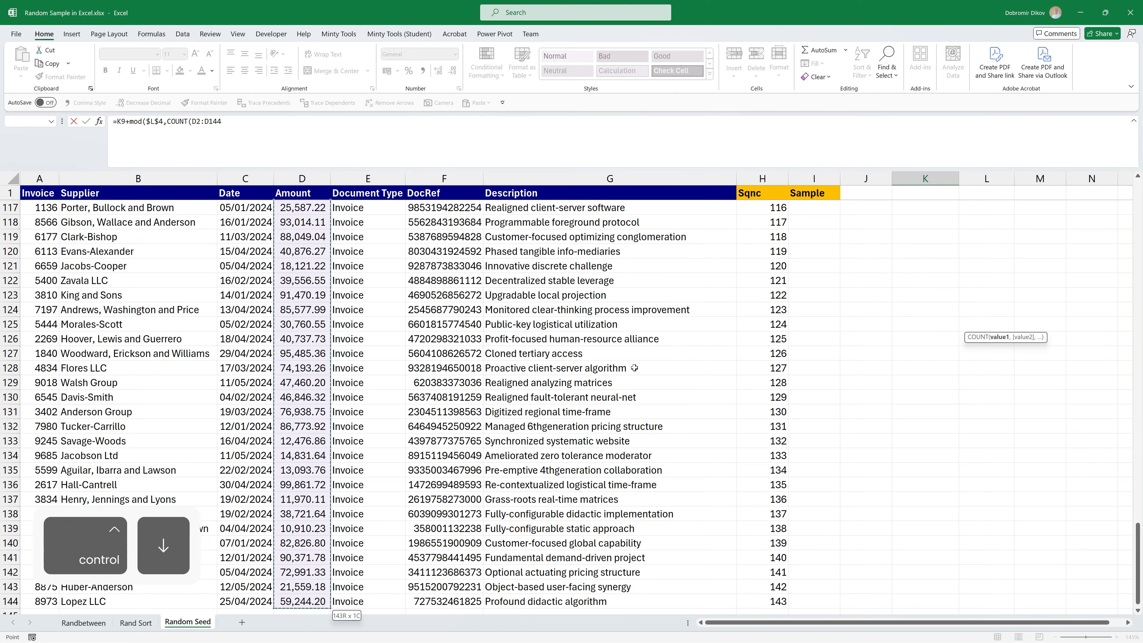
scroll(816, 280, up, 20)
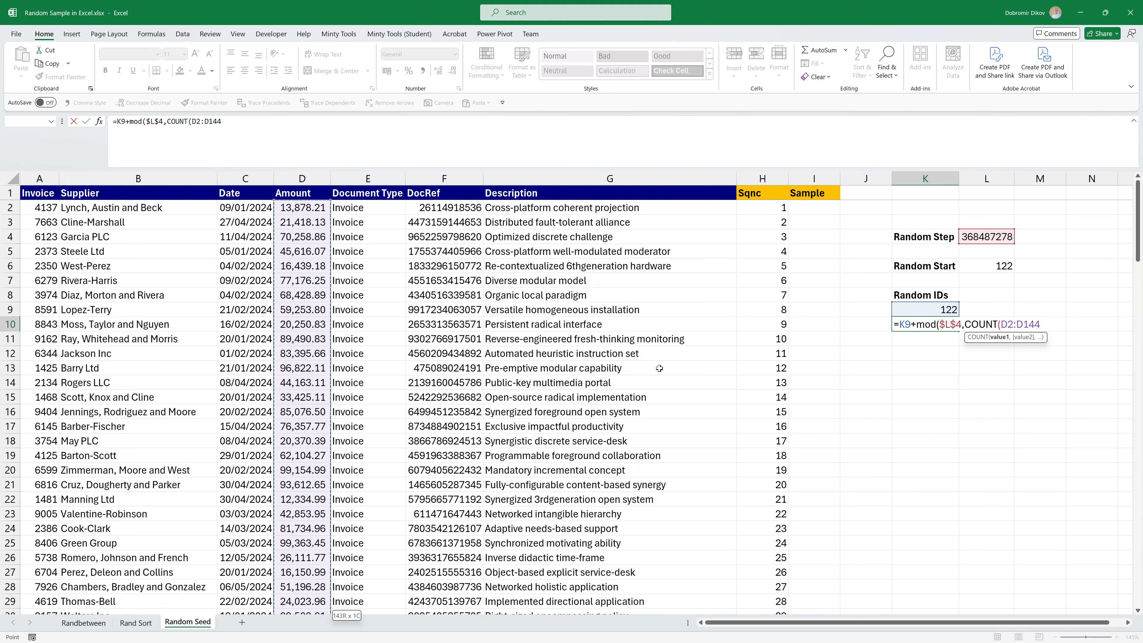
key(F4)
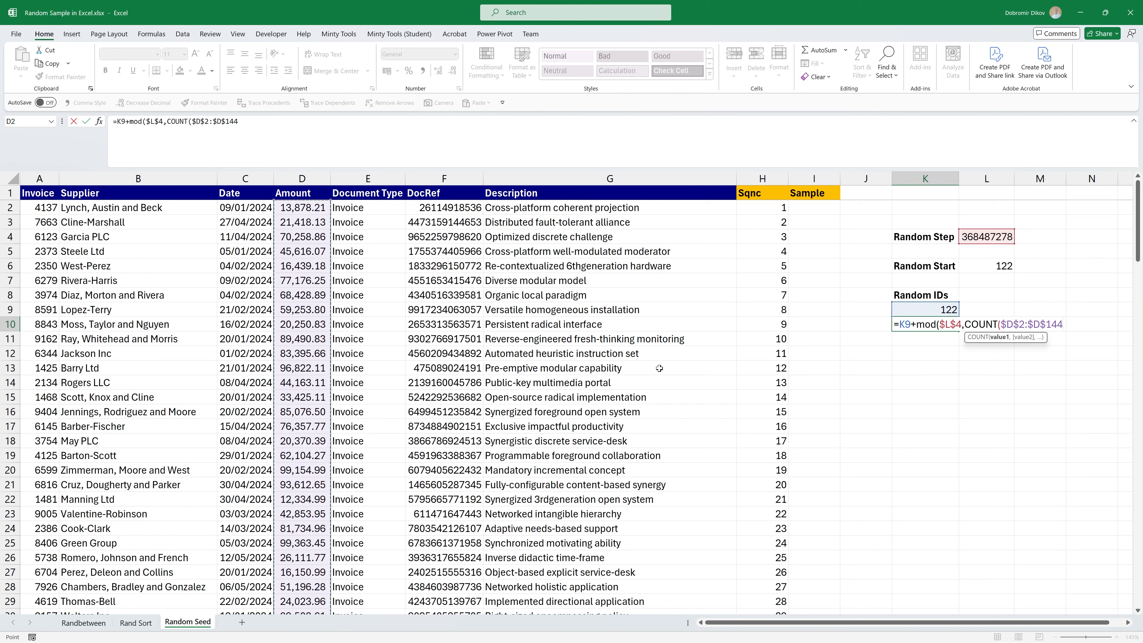
key(Return)
key(Up)
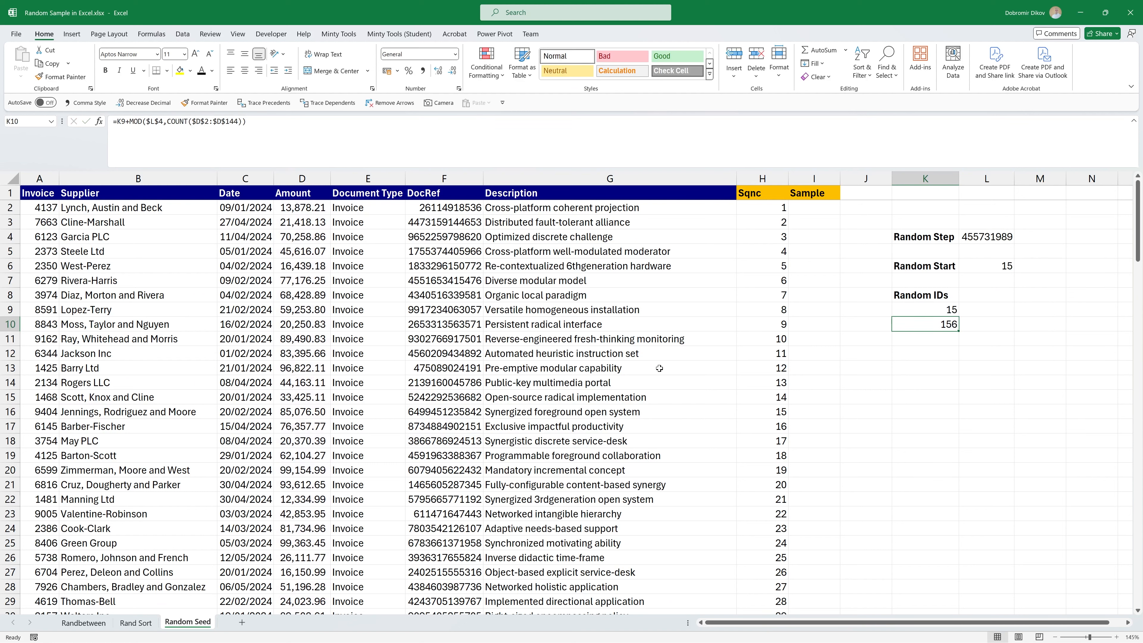
Step: Fill the K10 formula down through K18 for a list of ten random IDs
key(shift+Down)
key(shift+Down)
key(shift+Down)
key(shift+Down)
key(shift+Down)
key(shift+Down)
key(shift+Down)
key(shift+Down)
key(shift+Down)
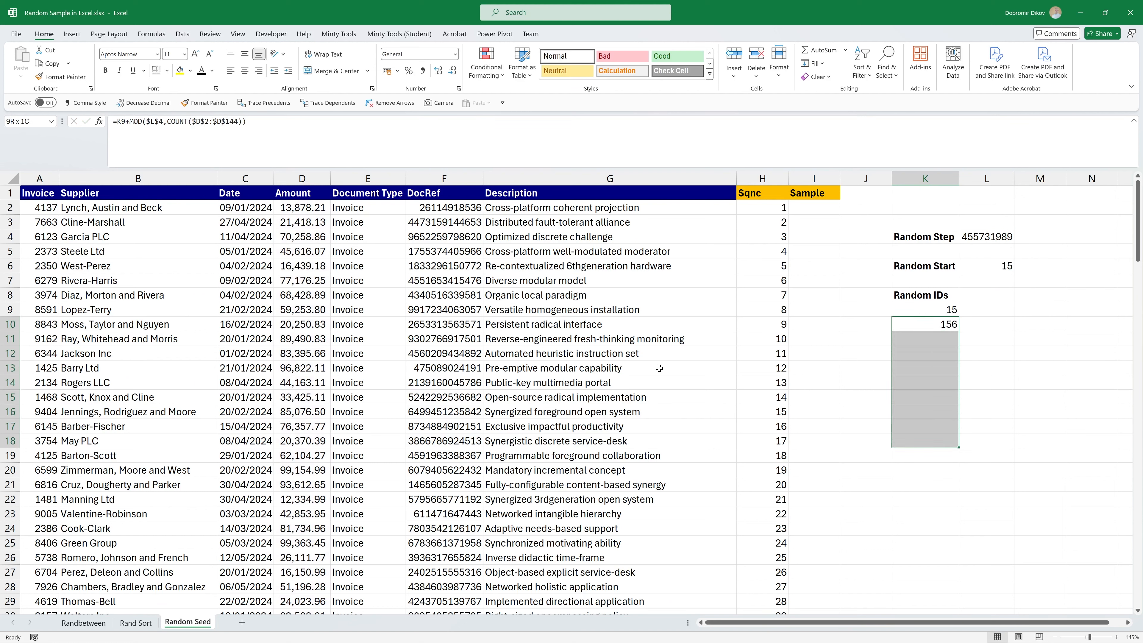
key(ctrl+d)
Step: Examine the filled Random IDs in K9:K18 against the number of invoices
key(Down)
key(Down)
key(Down)
key(Down)
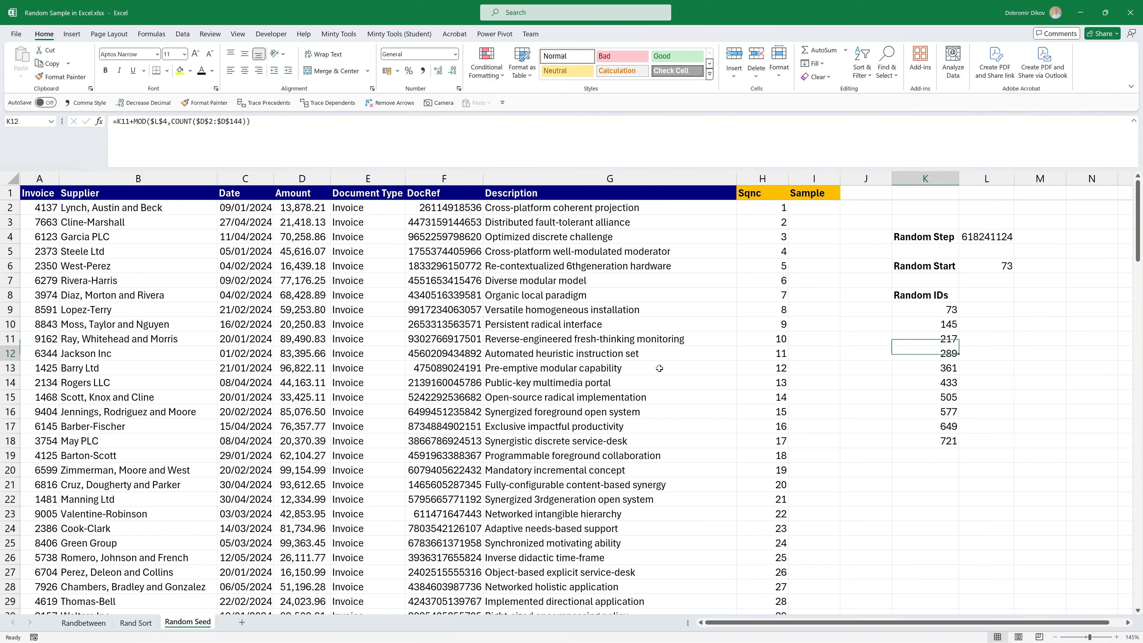
key(Down)
key(Down)
key(Down)
key(Down)
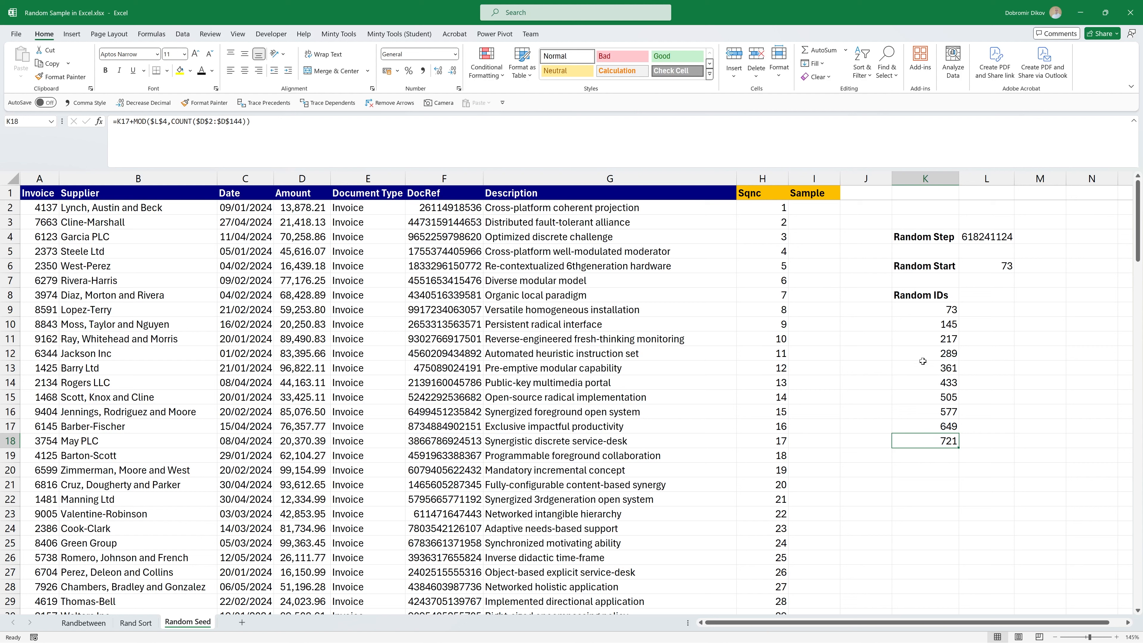
click(937, 325)
click(936, 312)
Step: Wrap the K10 formula in an outer MOD function with COUNT($D$2:$D$144) as its divisor
click(929, 327)
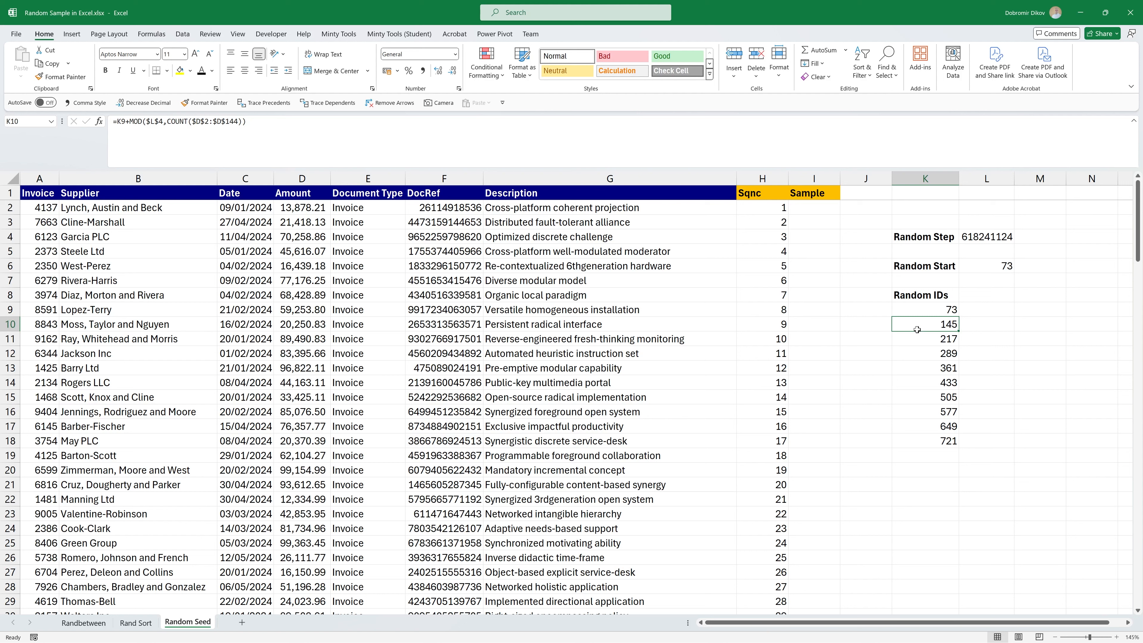
key(F2)
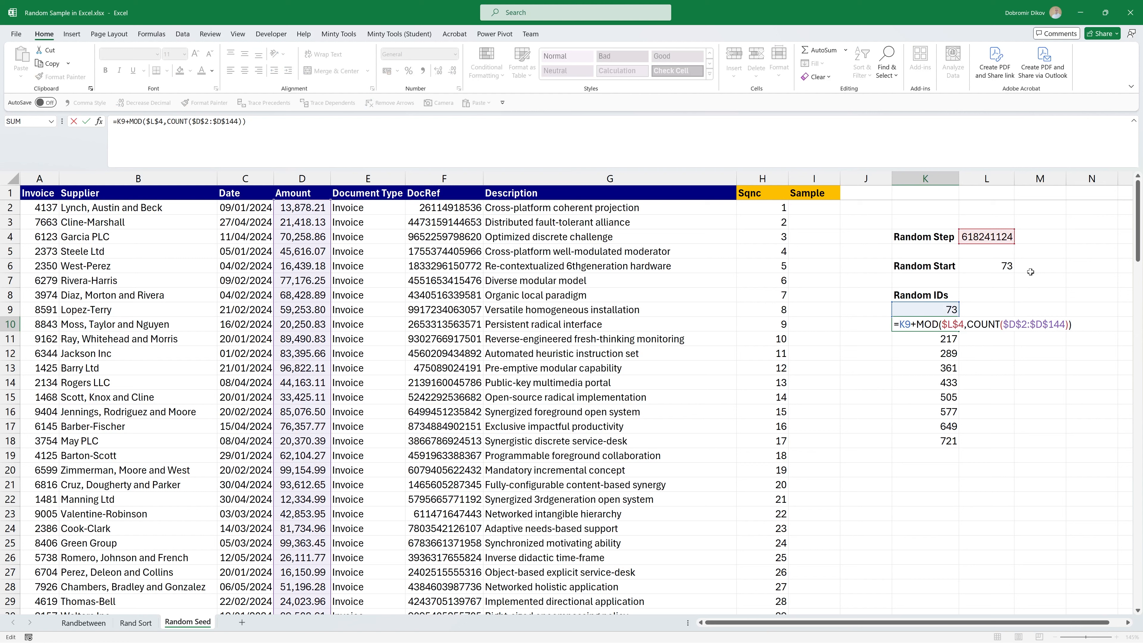
text(mod()
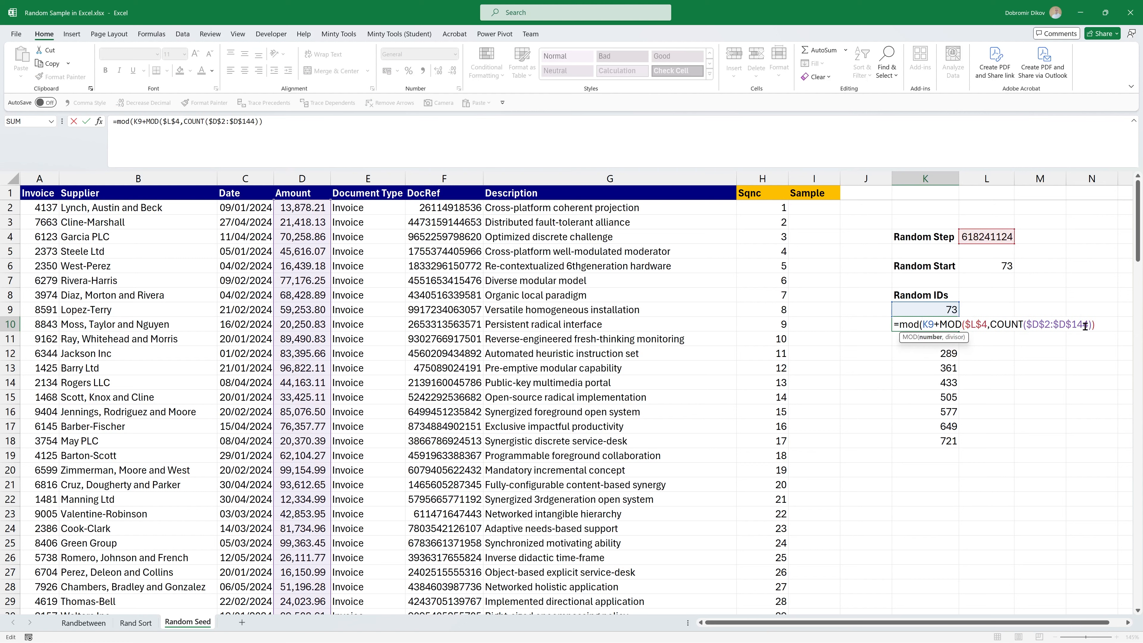
text(,count()
key(Left)
key(Left)
key(Left)
key(Left)
key(Left)
key(Left)
key(Left)
key(ctrl+Up)
key(Down)
key(ctrl+shift+Down)
key(F4)
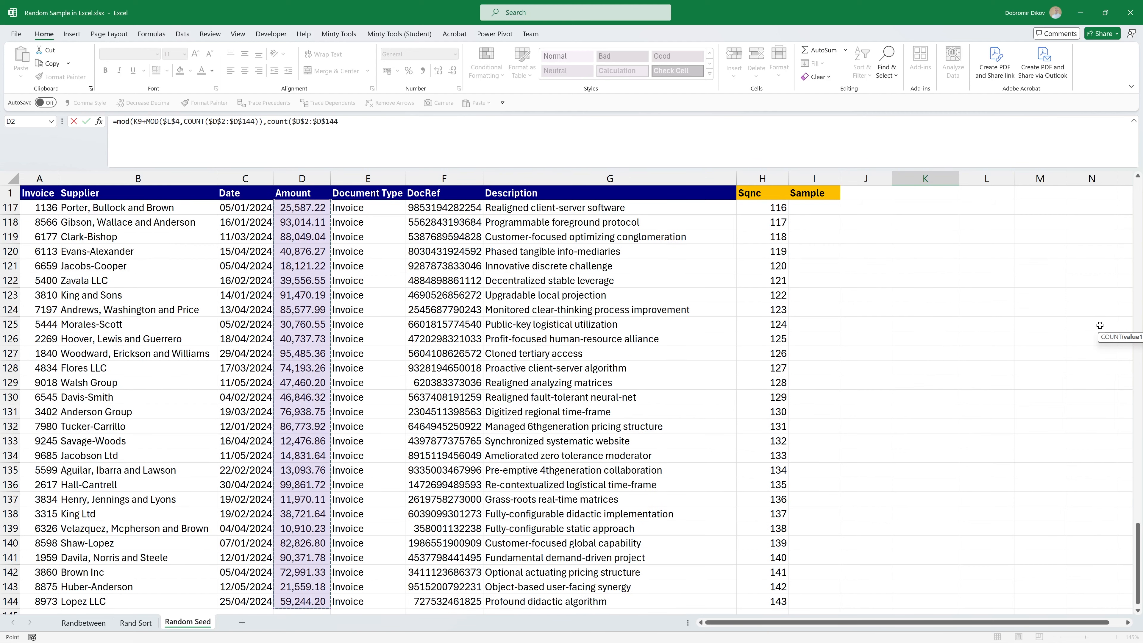
text()))
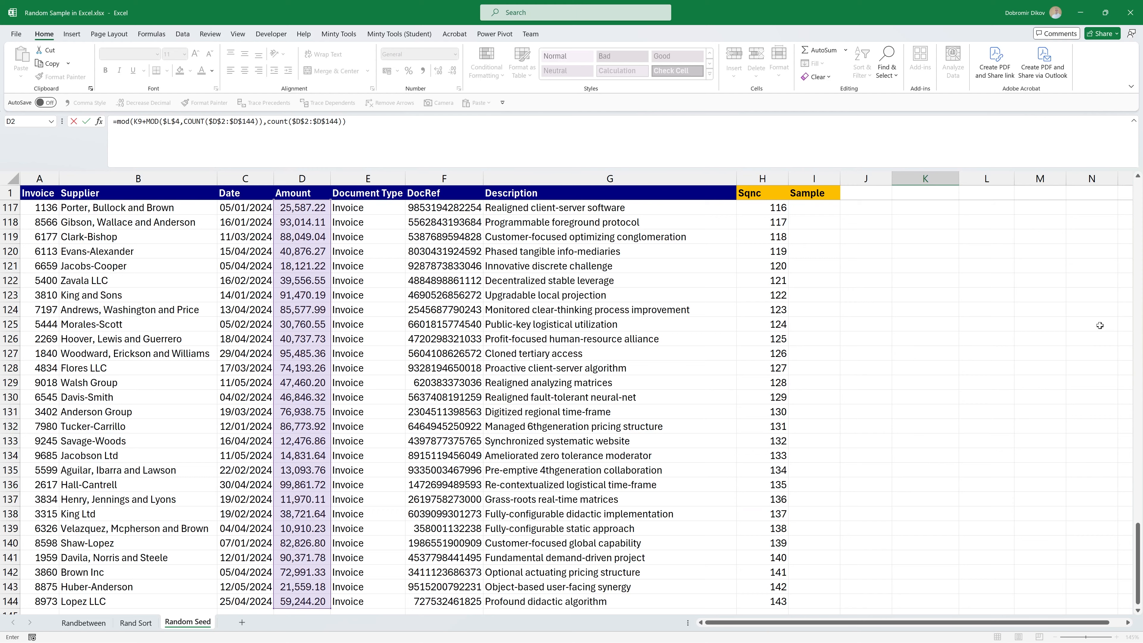
key(ctrl+Return)
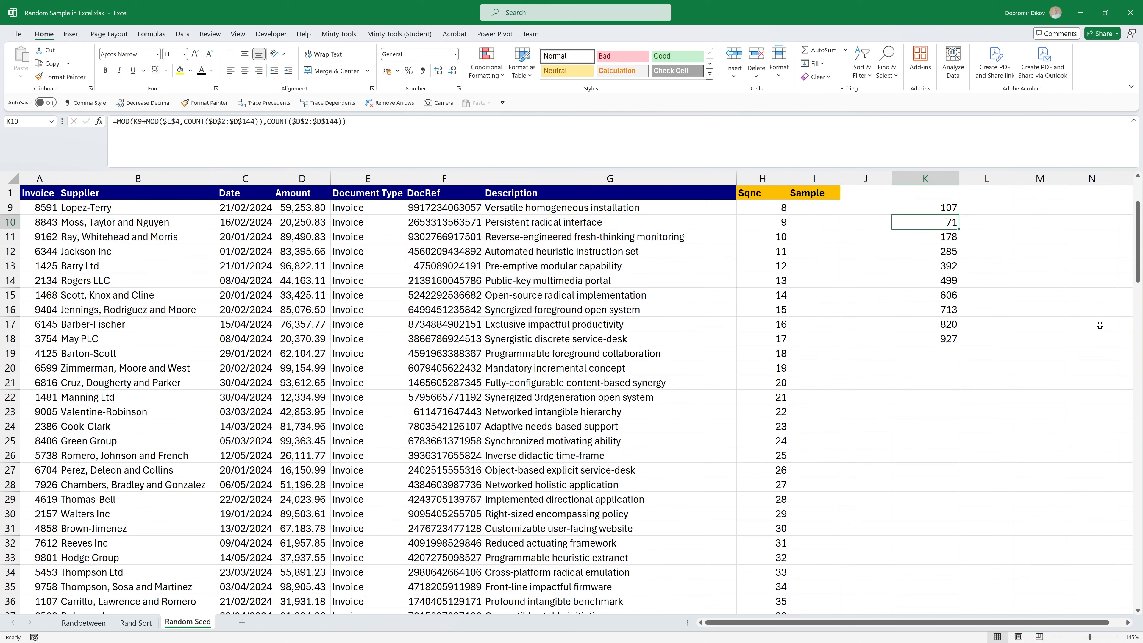
Step: Fill the revised K10 formula down through K18
scroll(1099, 325, up, 2)
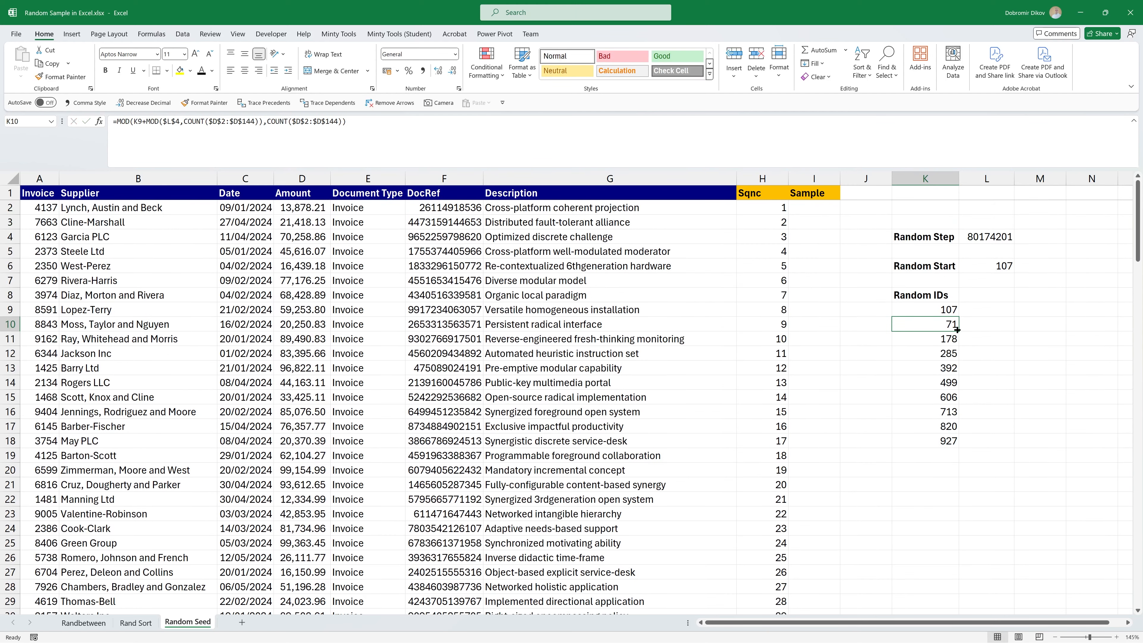
drag(957, 331, 958, 446)
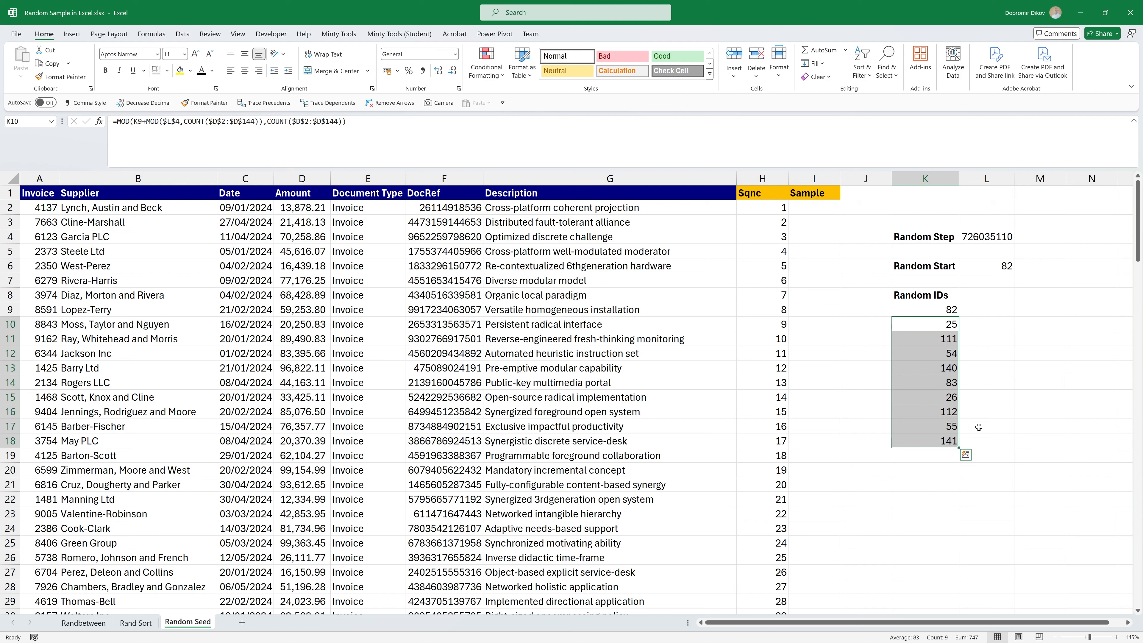
click(942, 311)
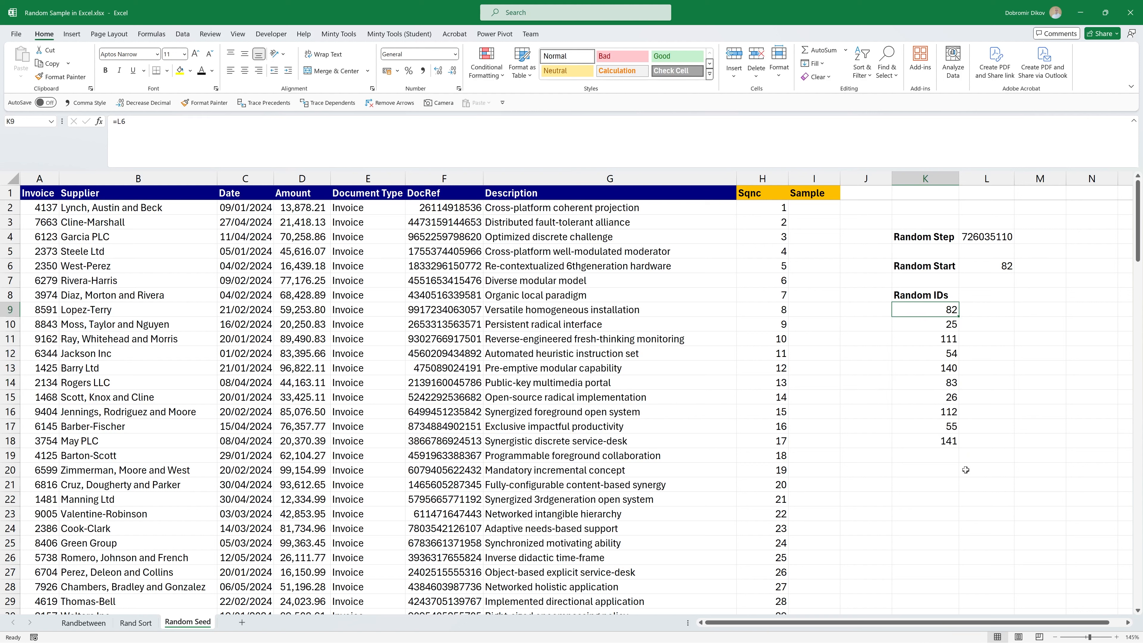
Step: Recalculate the sheet several times and examine the regenerated Random IDs in K9:K18
key(F9)
key(F9)
key(F9)
key(F9)
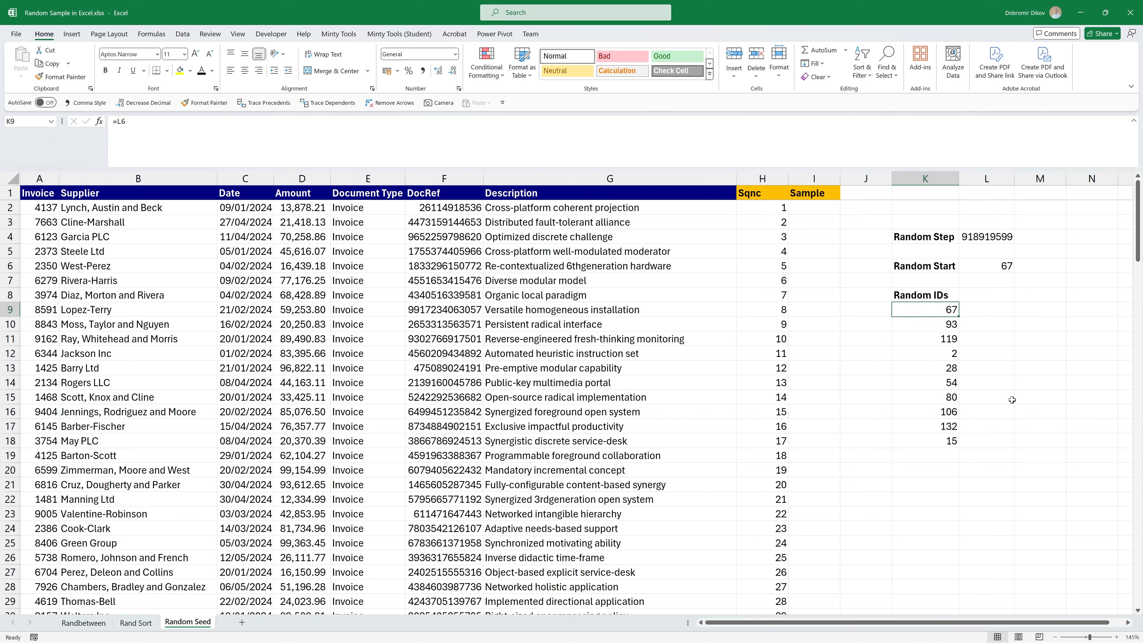
key(F9)
click(945, 379)
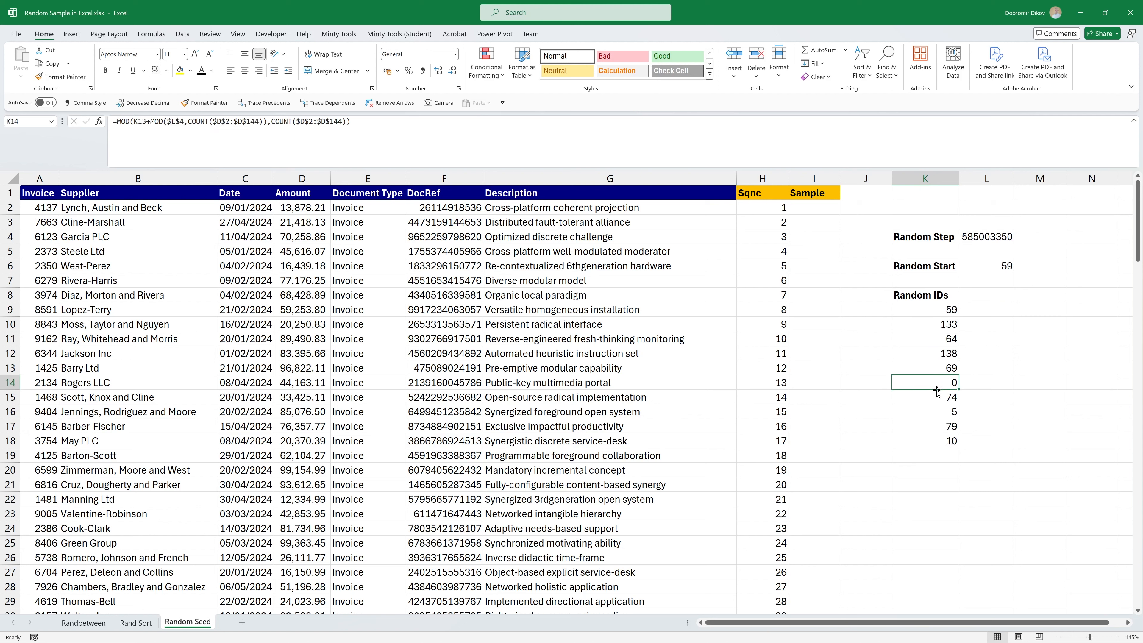
click(927, 324)
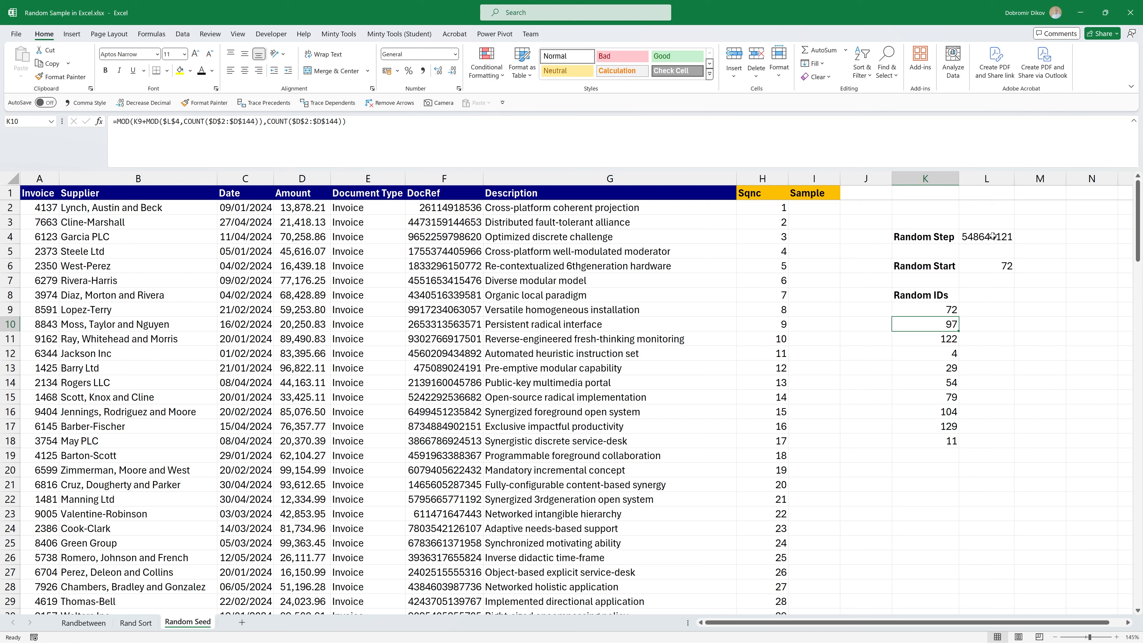
Step: Replace the Random Step and Random Start formulas in L4:L6 with their fixed values
drag(977, 233, 992, 269)
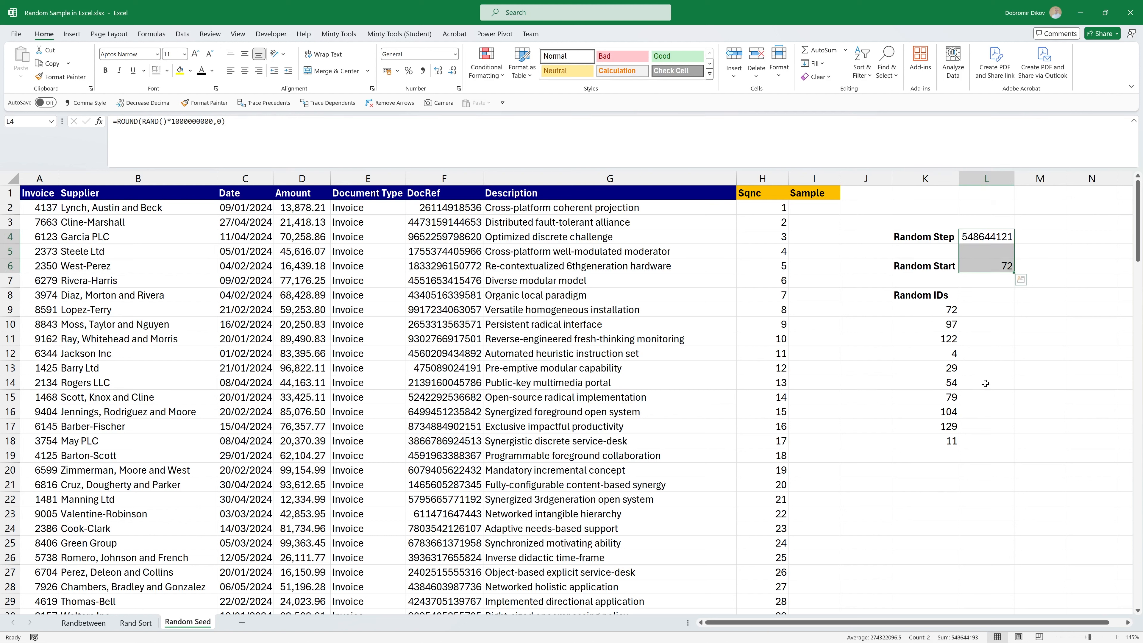
key(ctrl)
key(ctrl+c)
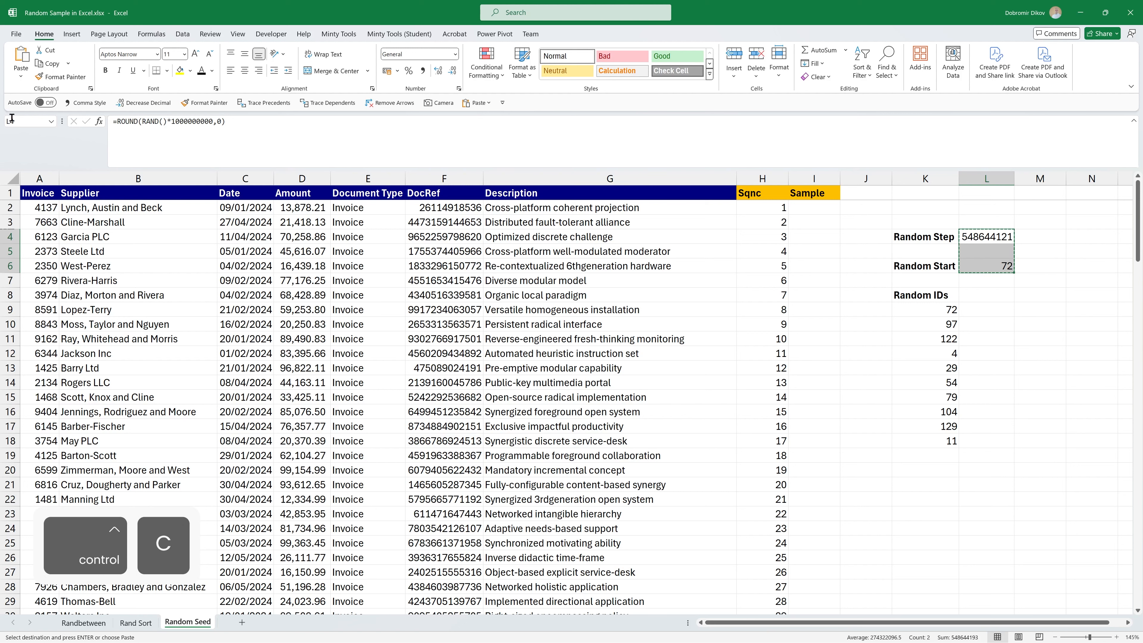
click(21, 76)
click(20, 153)
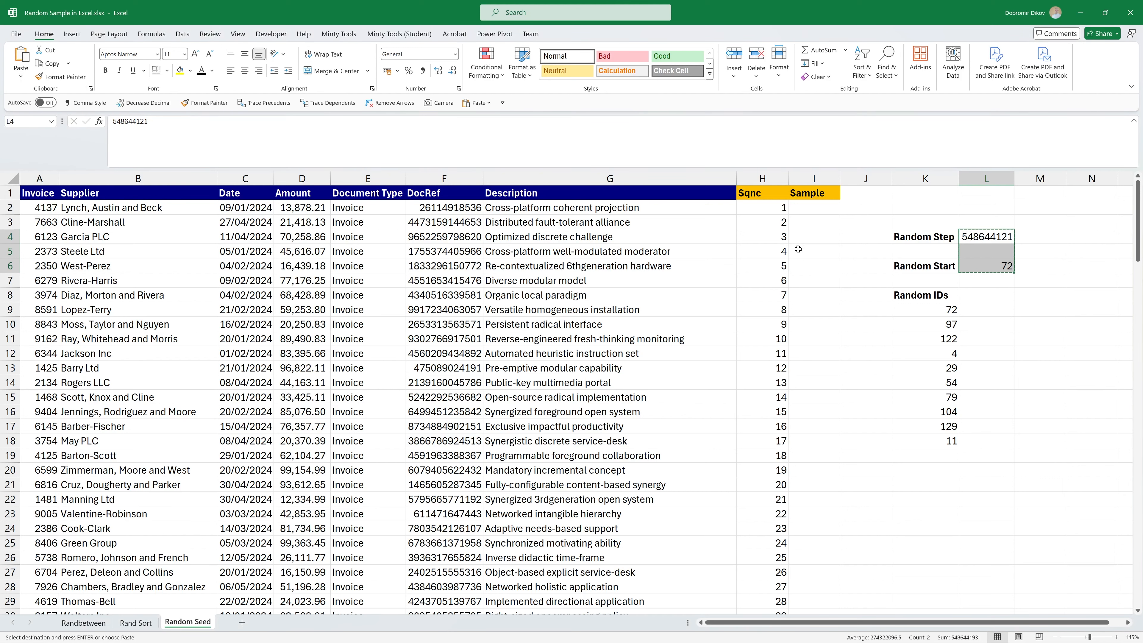
click(936, 311)
key(Escape)
Step: Check the Random IDs for duplicates with a temporary =UNIQUE(K9:K18) in L9 and clear it
click(992, 309)
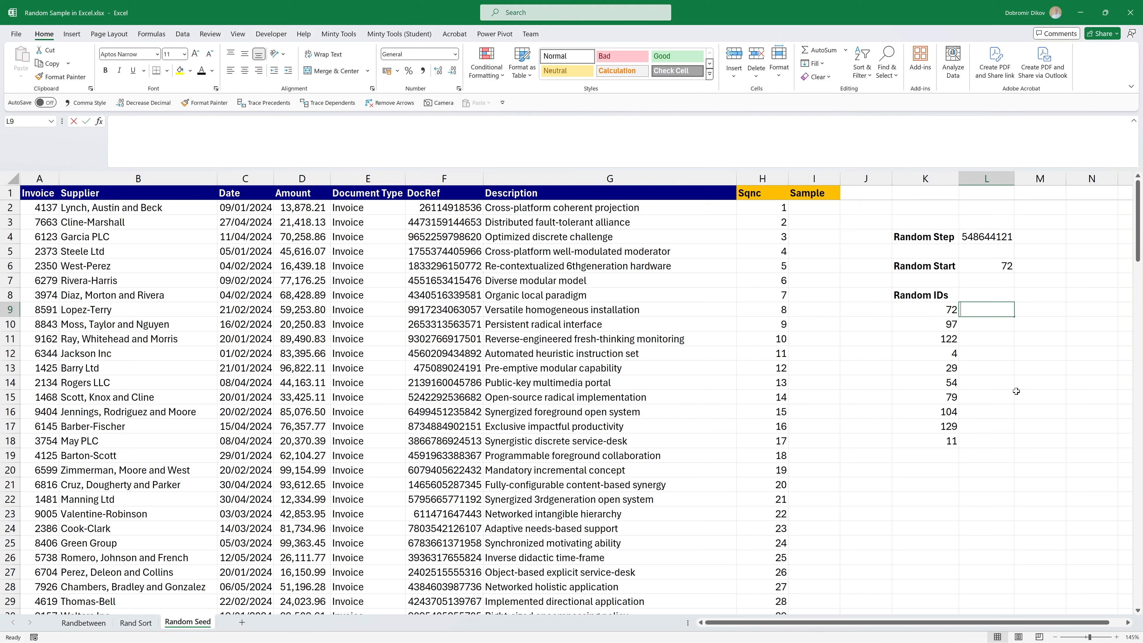
text(=uniq)
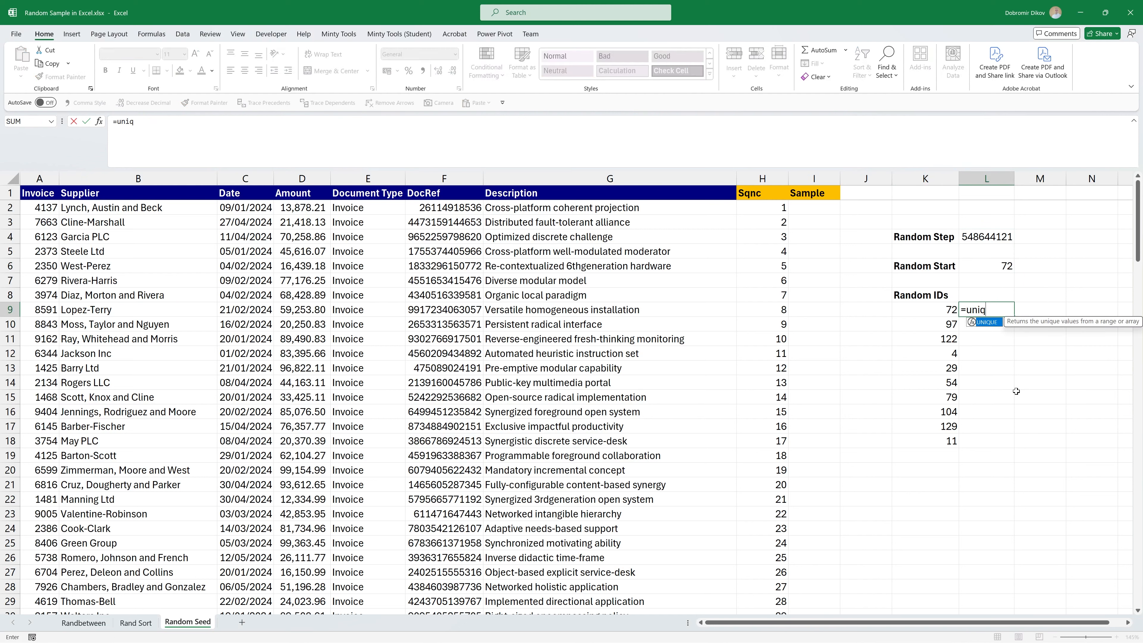
key(Tab)
key(Left)
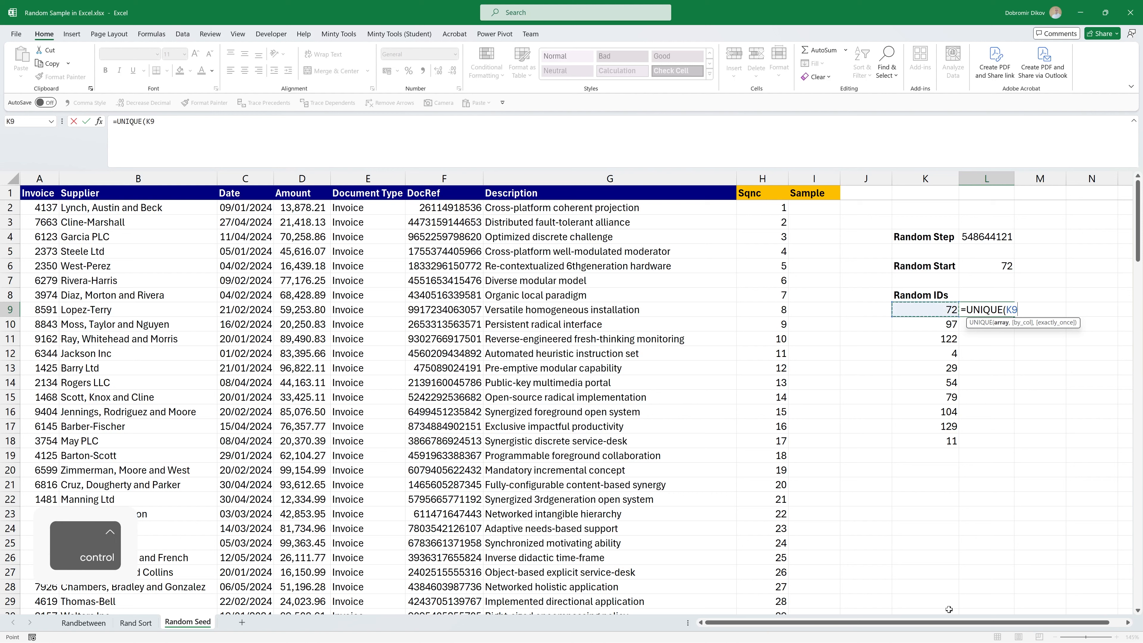
key(ctrl+shift+Down)
key(ctrl+Return)
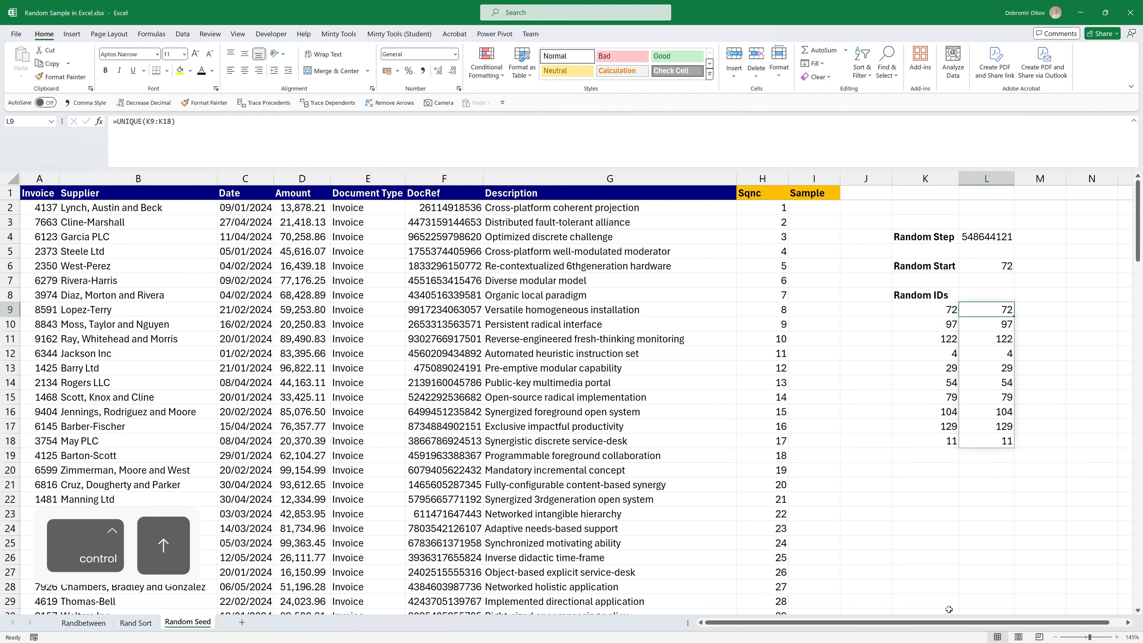
key(ctrl+shift+Down)
key(Delete)
Step: Enter =IFERROR(IF(VLOOKUP(H2,$K$8:$K$18,1,0)=H2,"x",""),"") in I2 to mark invoices whose sequence number is among the Random IDs
key(Left)
key(Left)
key(Left)
key(ctrl+Up)
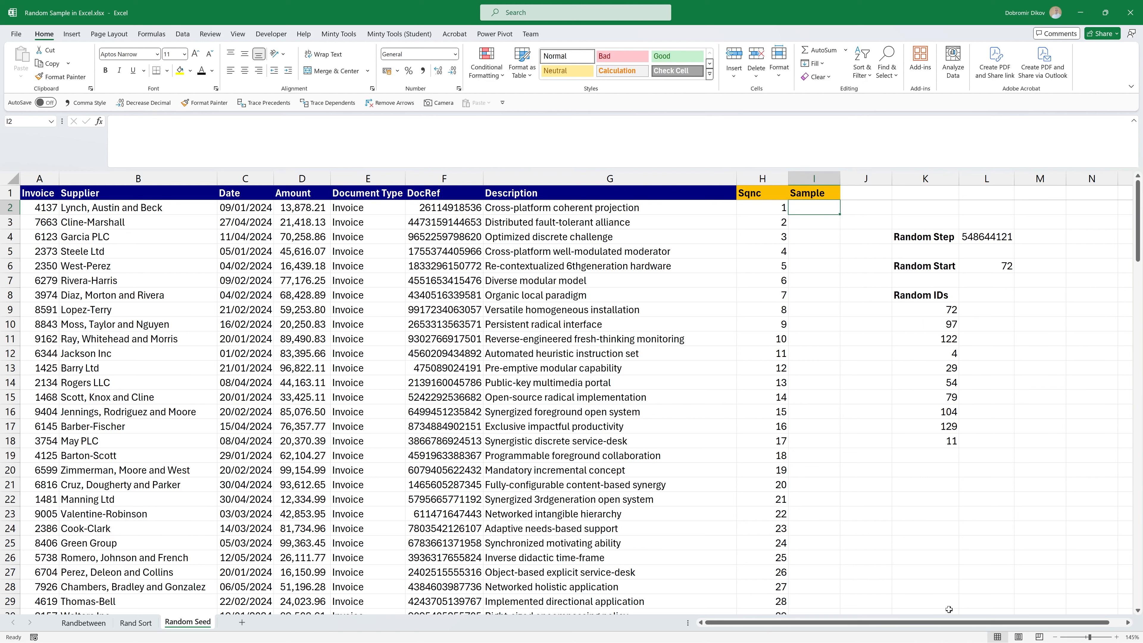
text(=IFE)
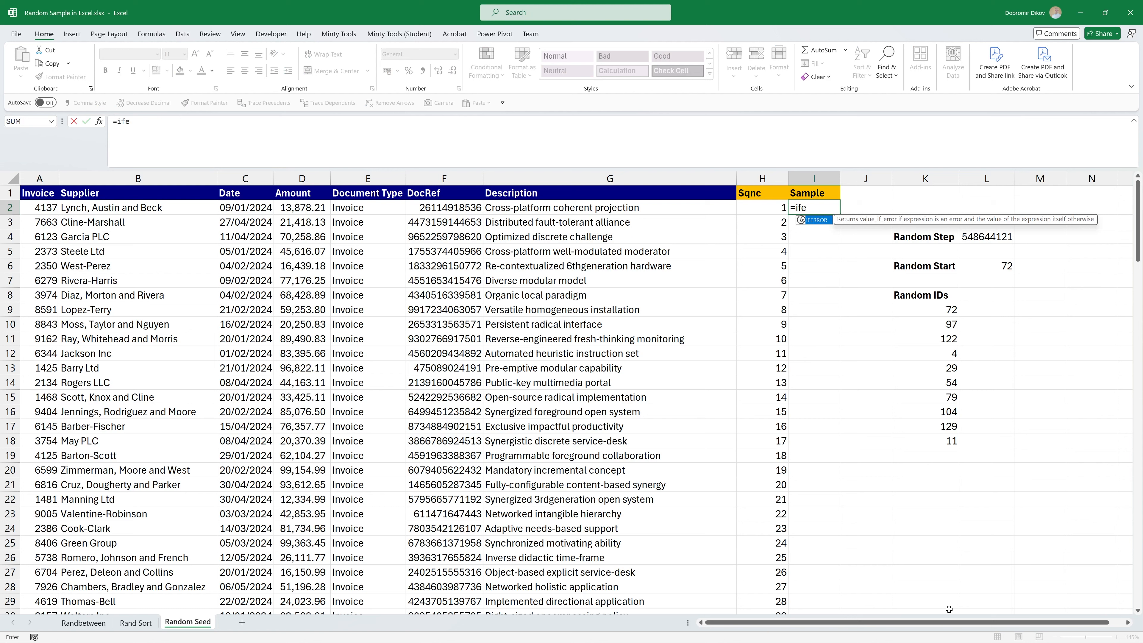
key(Tab)
text(IF(VL)
key(Tab)
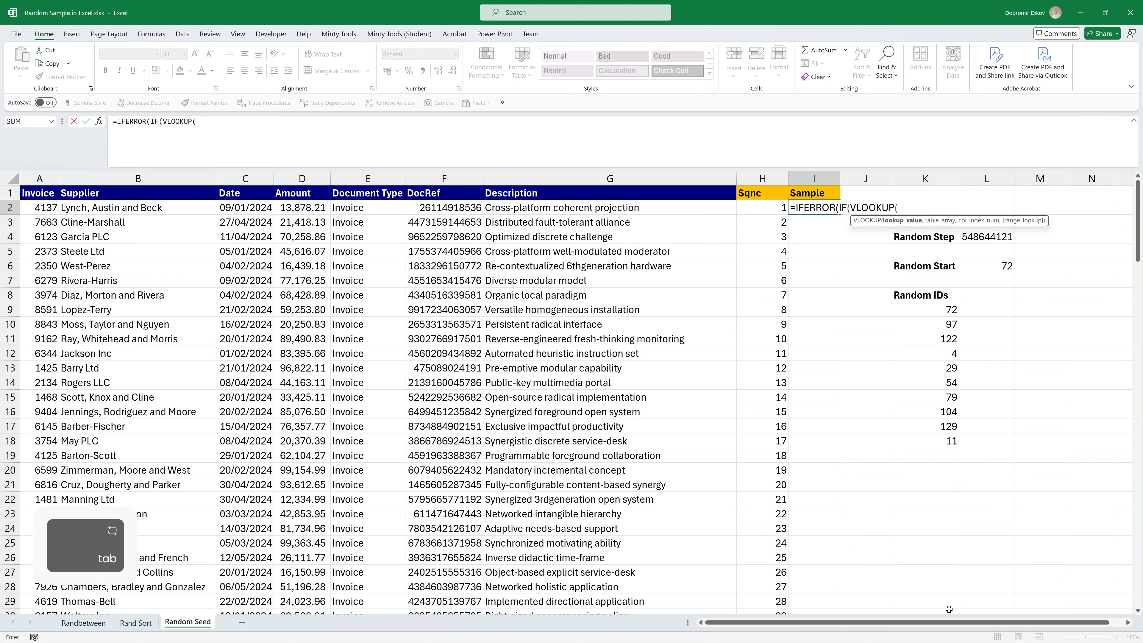
key(Left)
text(,)
key(Right)
key(Right)
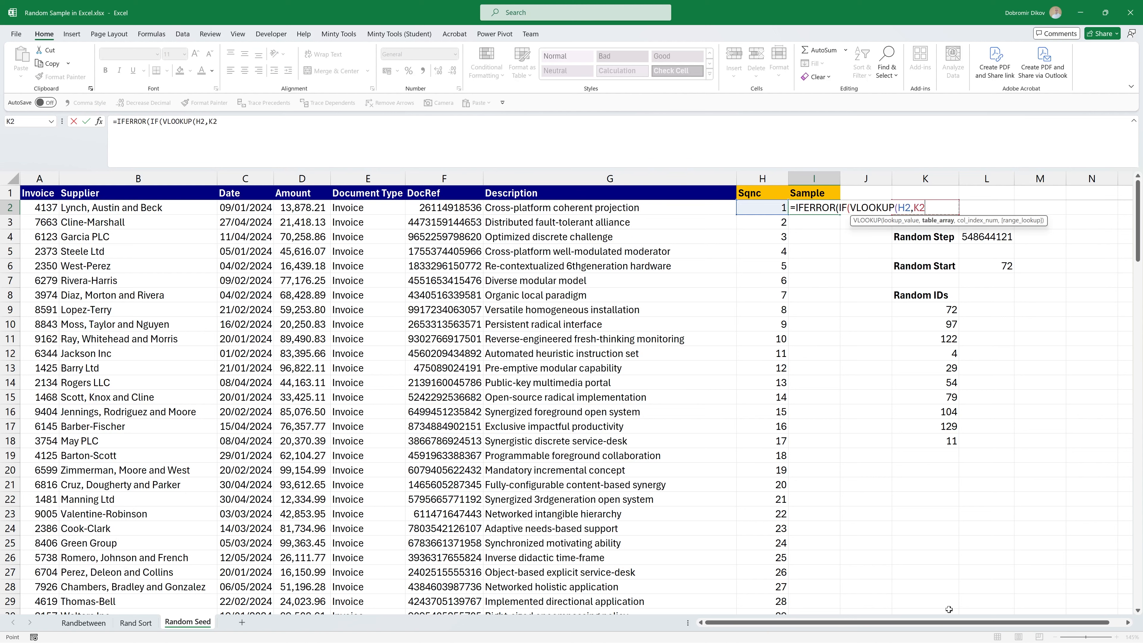
key(ctrl+Down)
key(ctrl+Down)
key(ctrl+Down)
key(ctrl+shift+Down)
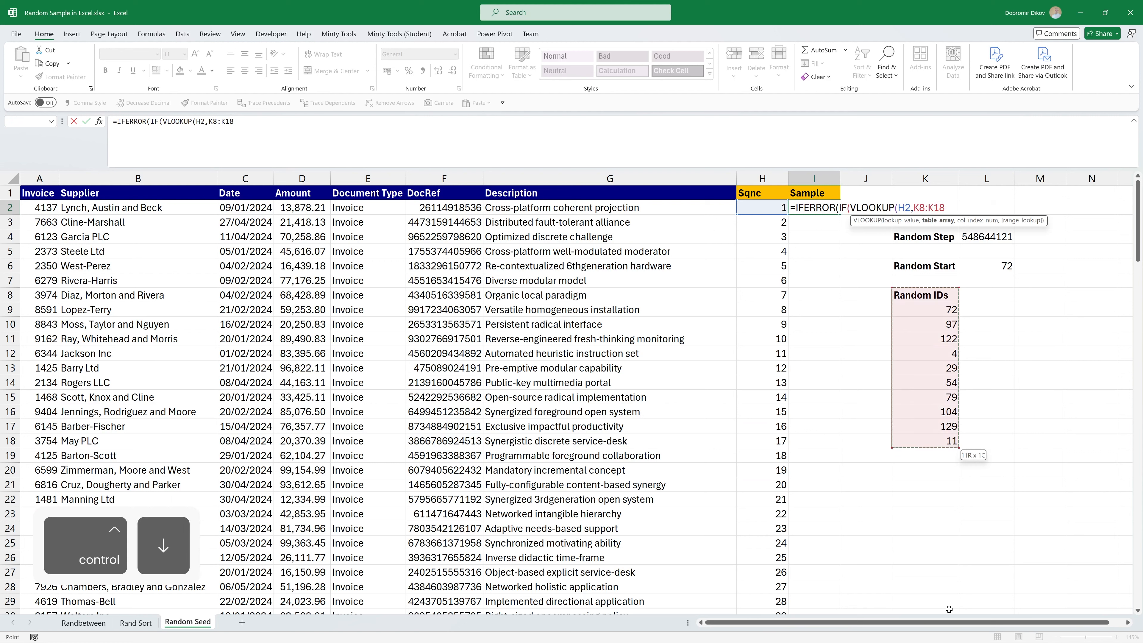
key(F4)
text(,)
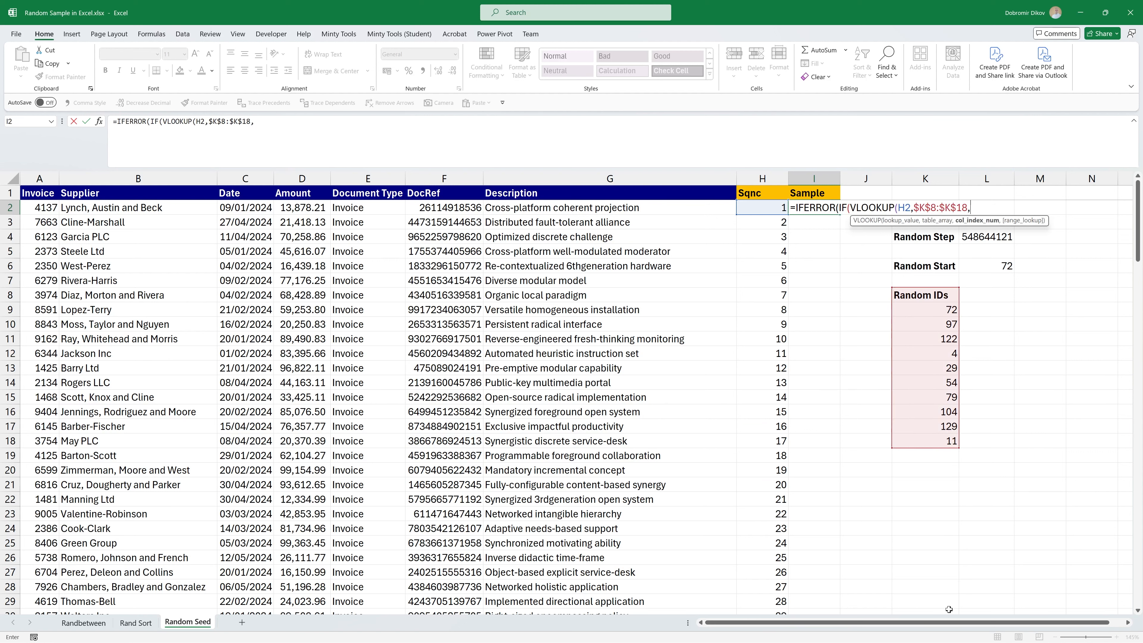
text(1,0))
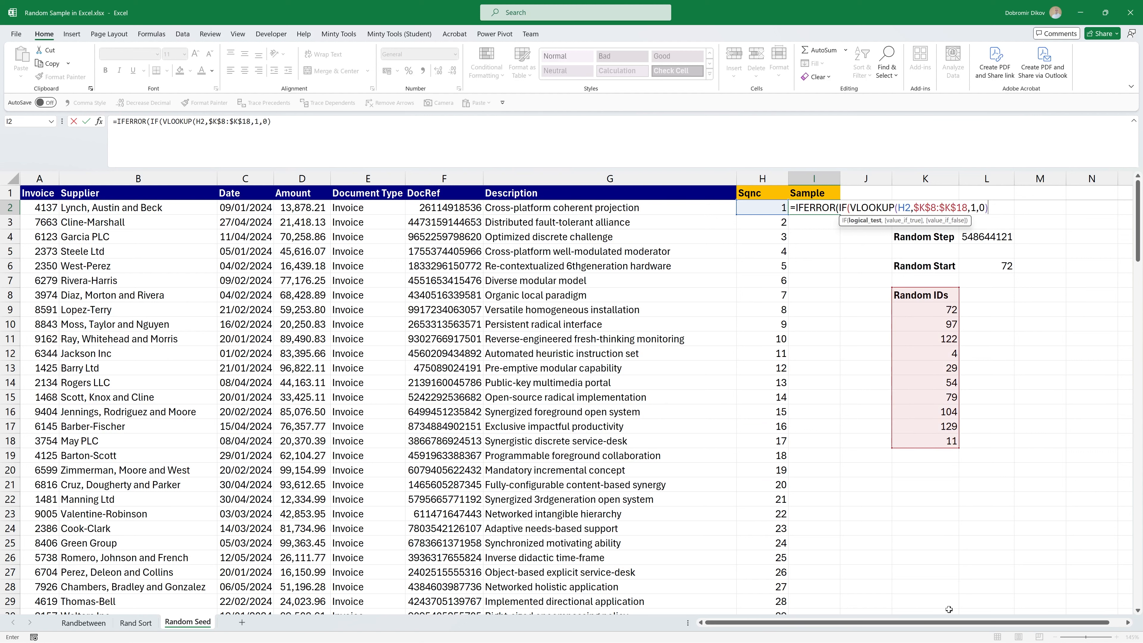
text(=)
key(Left)
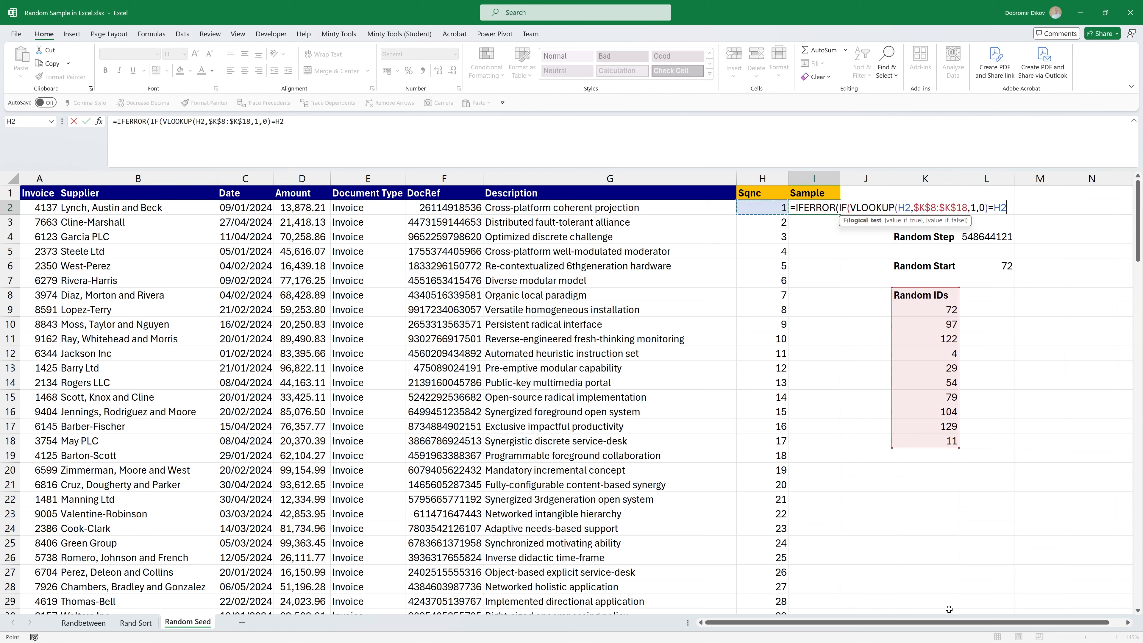
text(,)
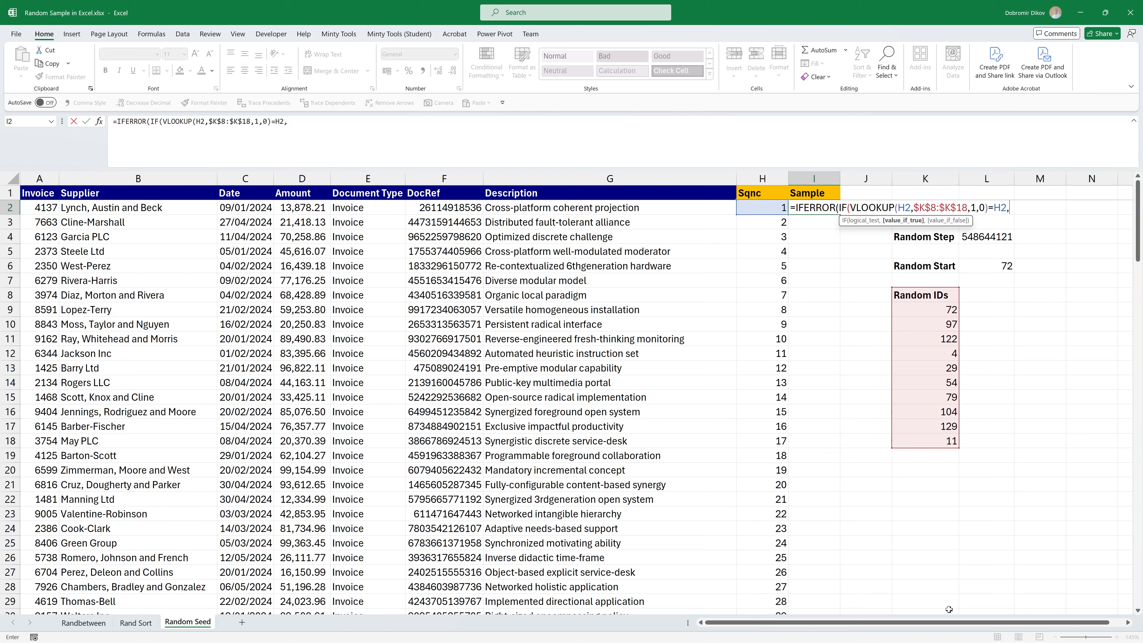
text("x",""),""))
key(Return)
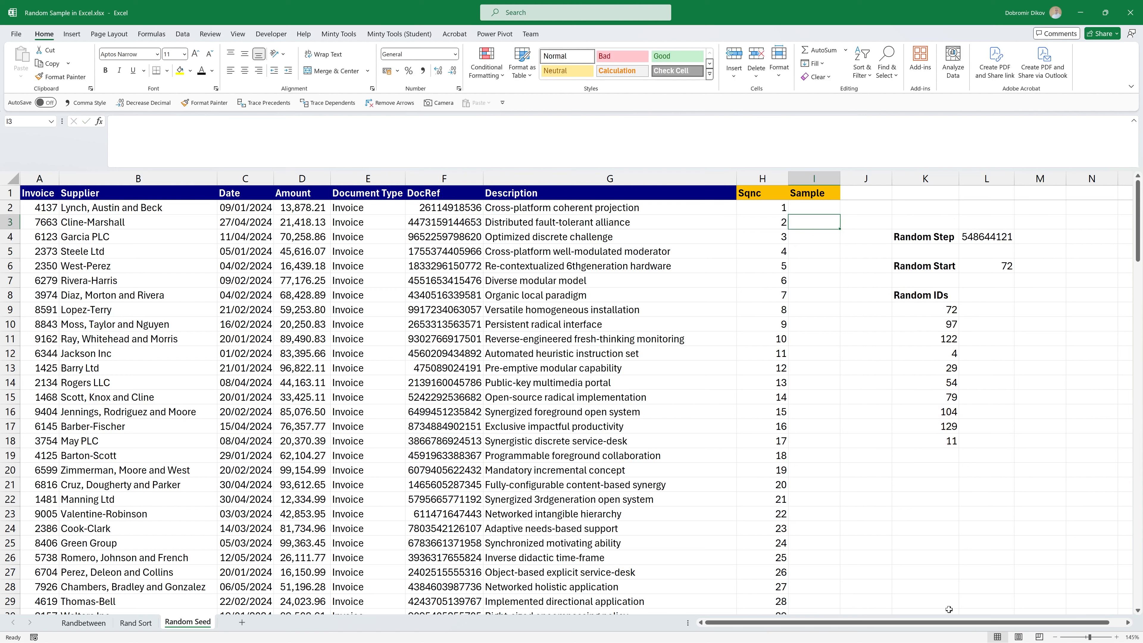
Step: Fill the I2 Sample formula down through I144 and check the marked cells I5 and I12
key(Left)
key(ctrl+Down)
key(Right)
key(ctrl+shift+Up)
key(ctrl+d)
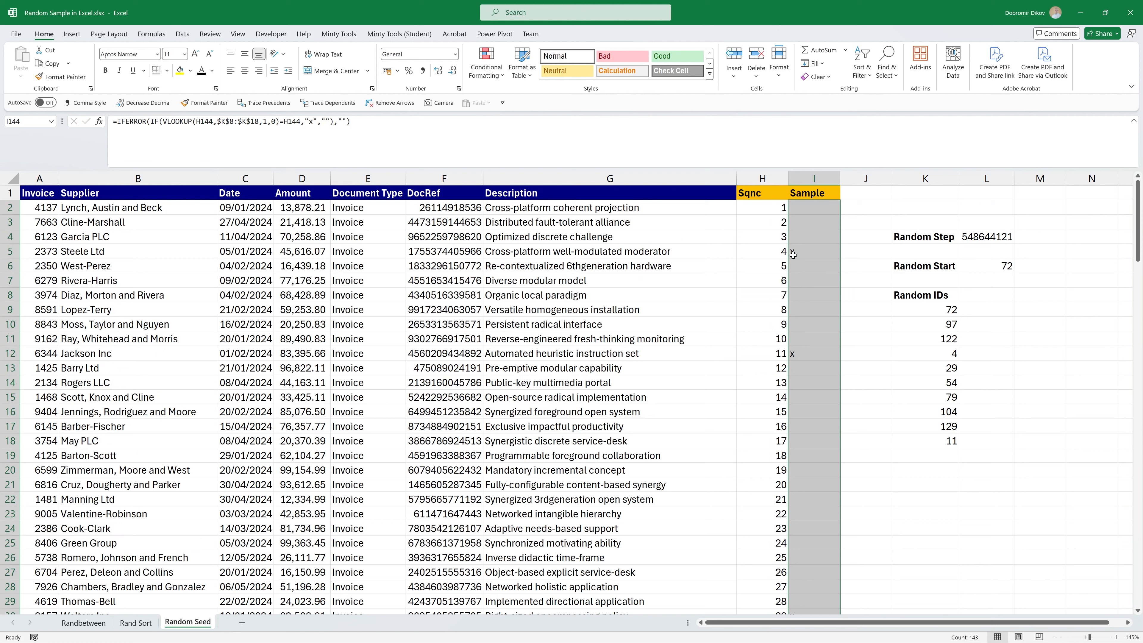
click(798, 246)
click(818, 354)
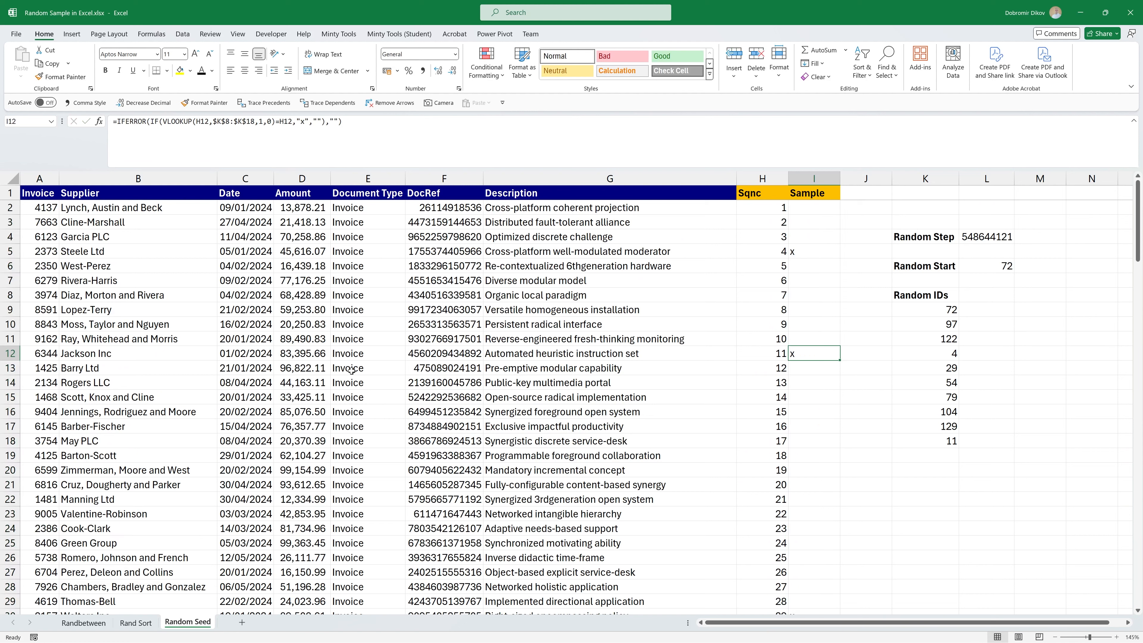
Step: Open the Minty Tools Random Sample tool for the invoice data A1:G144 and mark the selection as containing headers
click(44, 198)
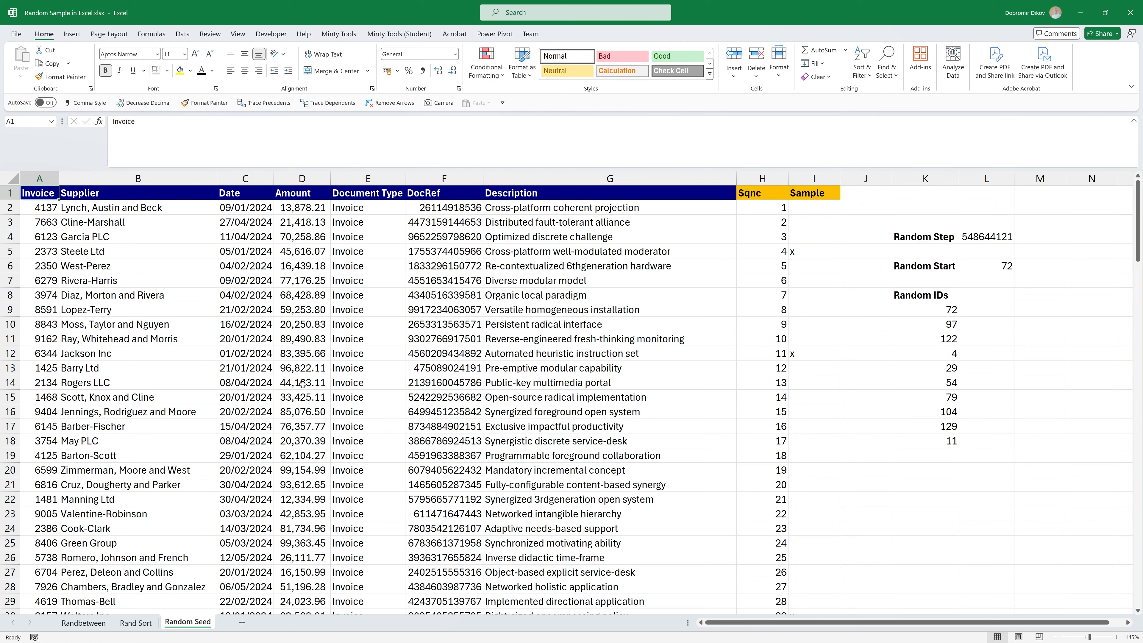
key(ctrl+shift+Right)
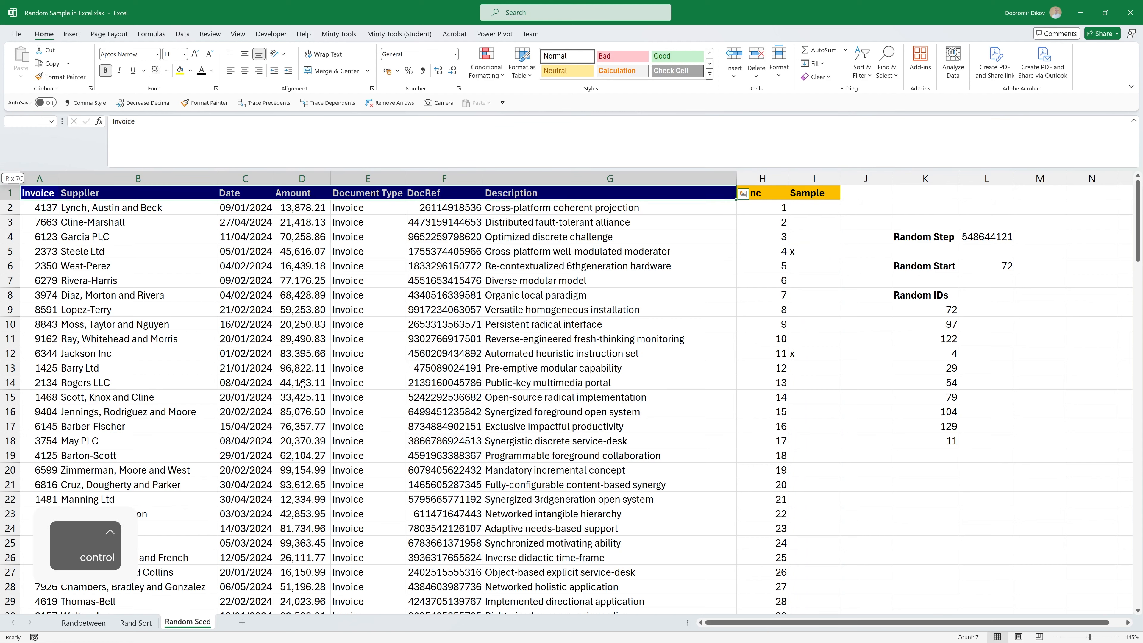
key(ctrl+shift+Down)
scroll(394, 419, up, 14)
scroll(394, 418, up, 20)
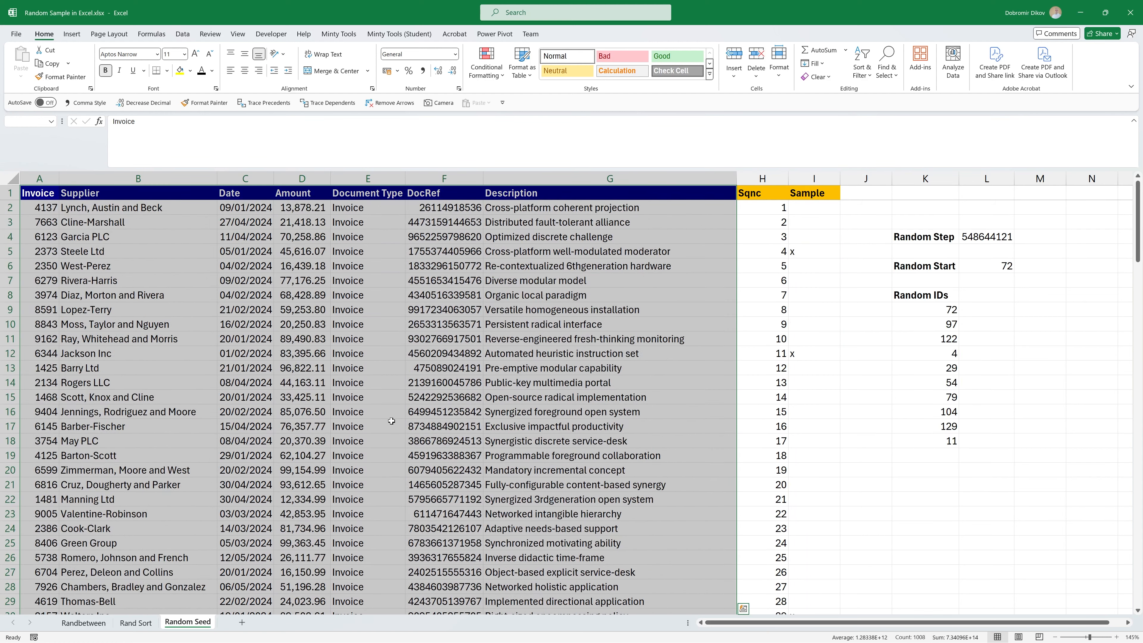
click(343, 34)
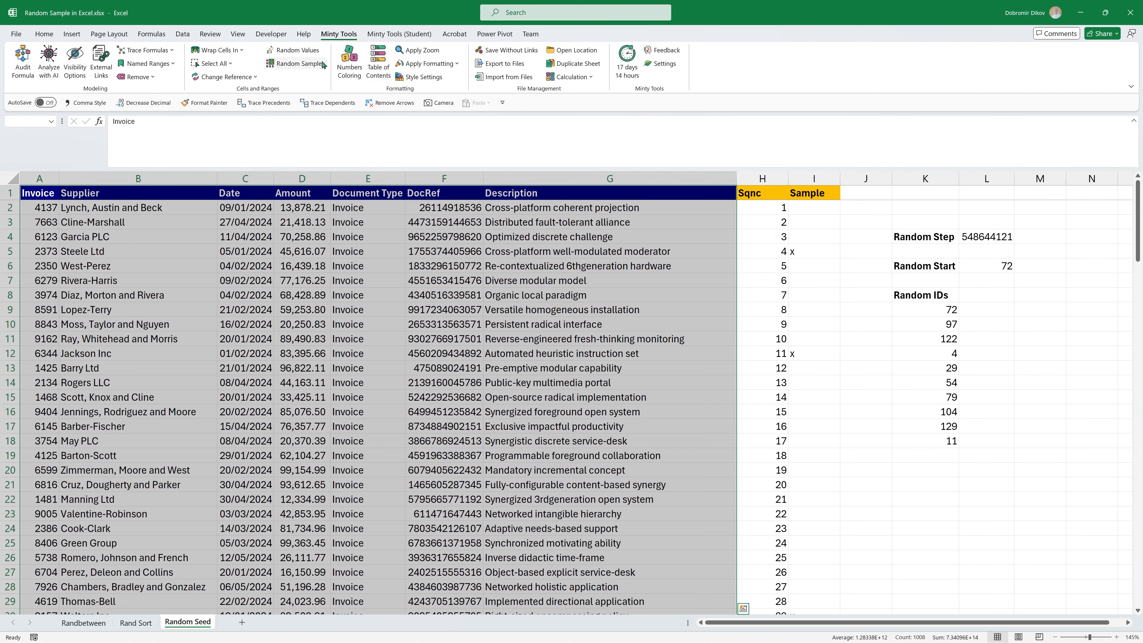
click(287, 64)
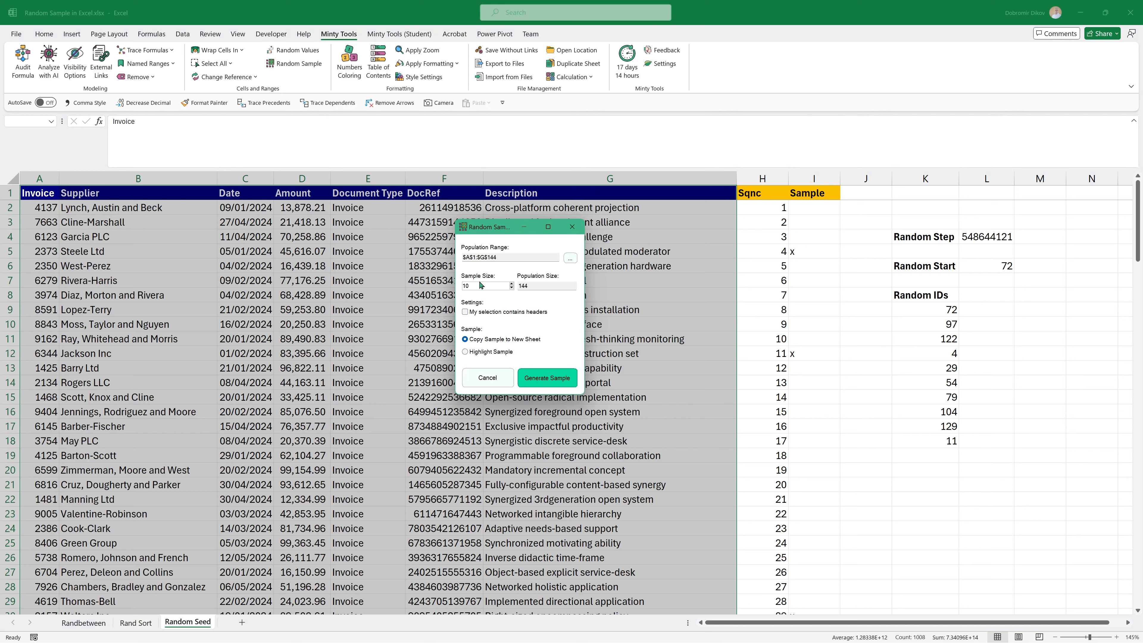
click(470, 312)
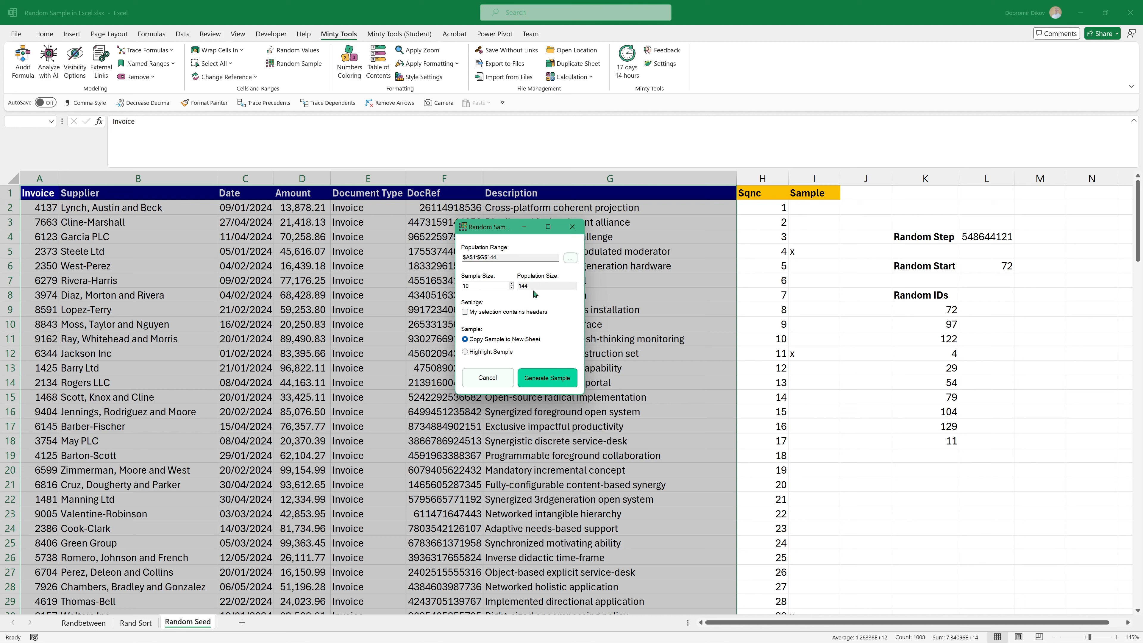